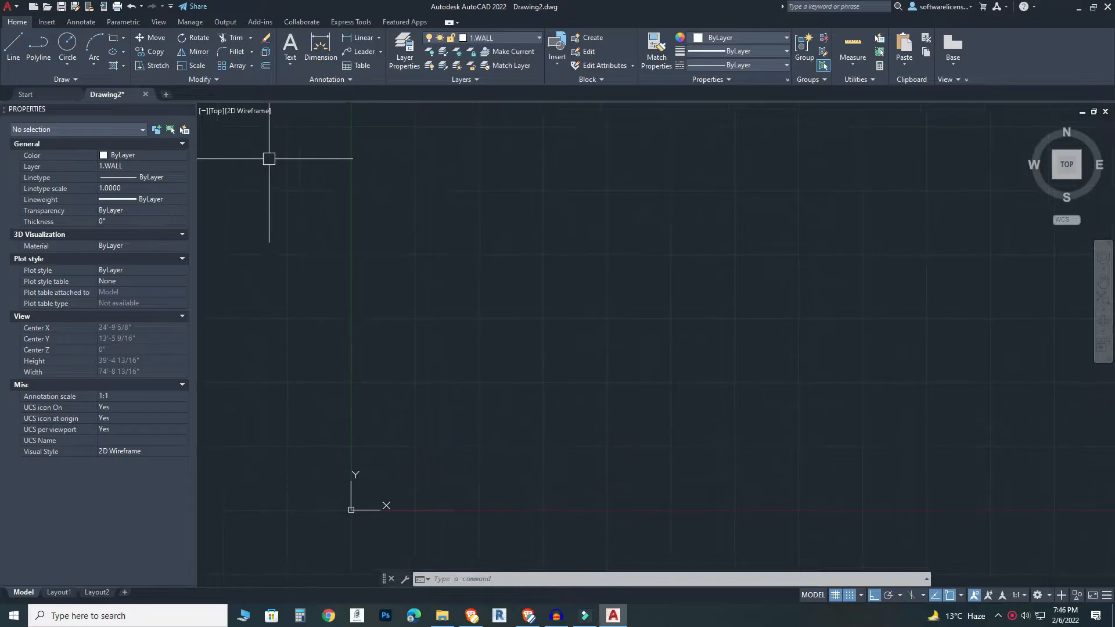
pyautogui.click(400, 169)
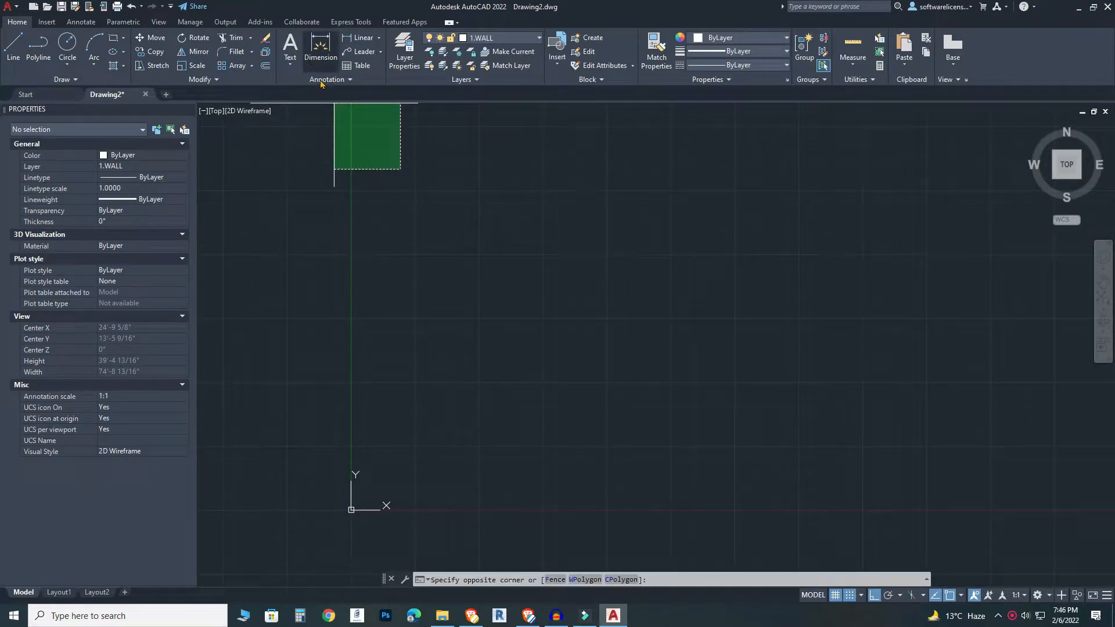
pyautogui.click(333, 174)
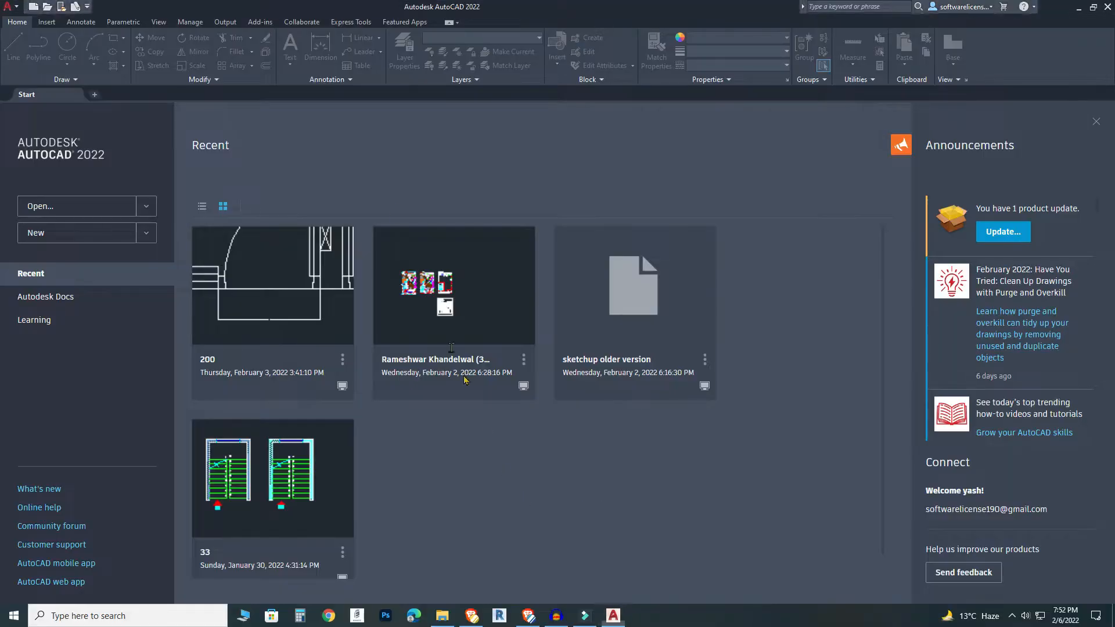
# Create a new drawing from the acad.dwt template.
pyautogui.click(142, 235)
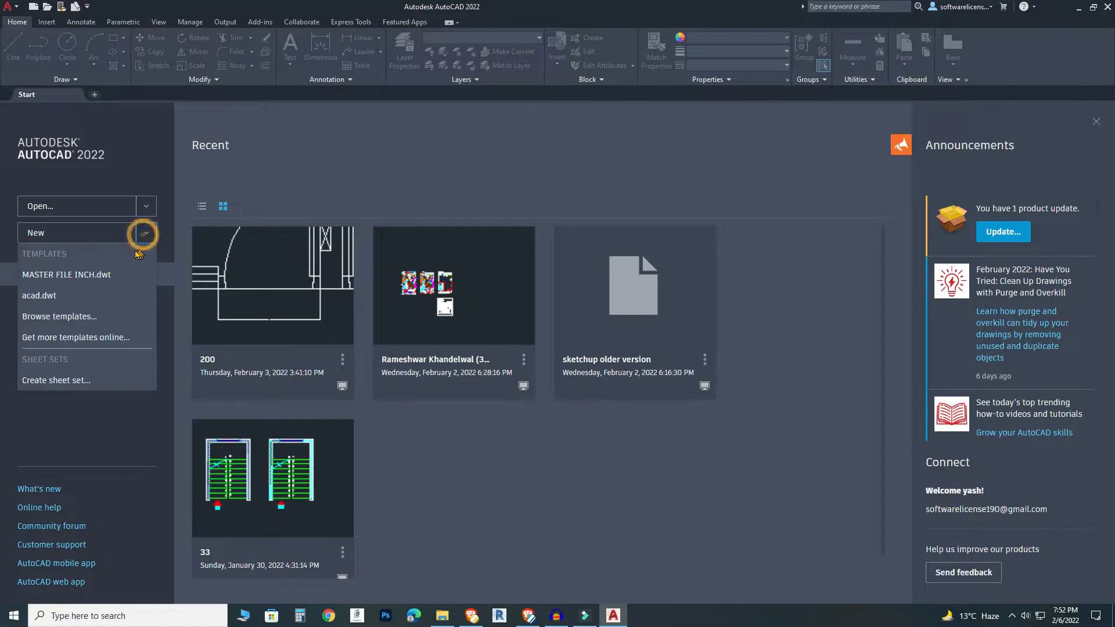
pyautogui.click(32, 287)
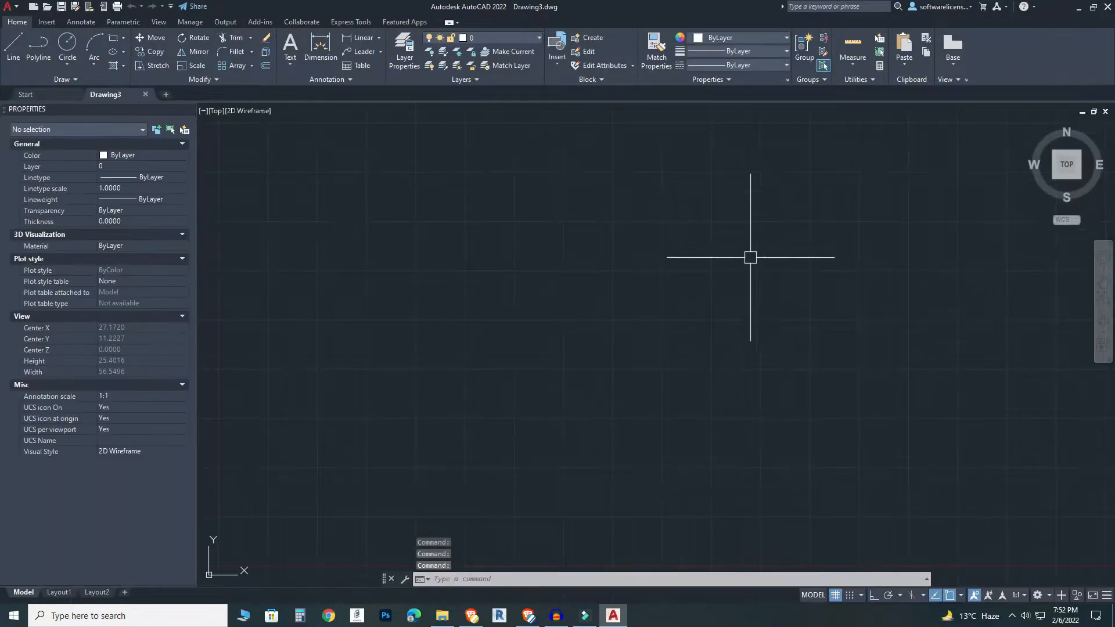
pyautogui.moveTo(453, 234); pyautogui.dragTo(468, 275, button='middle')
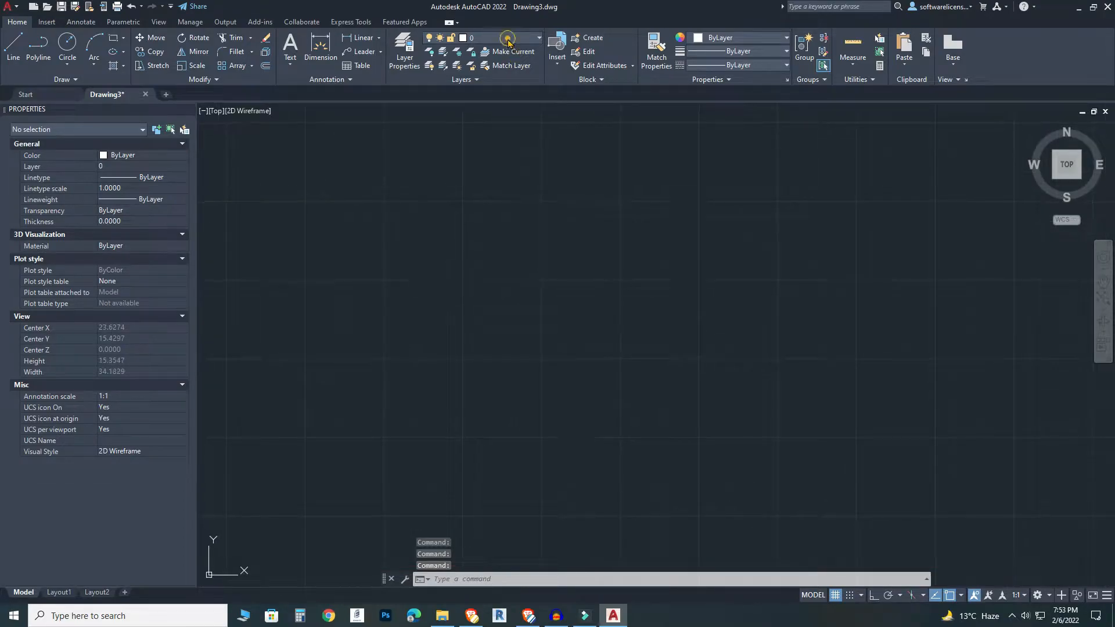
pyautogui.click(508, 40)
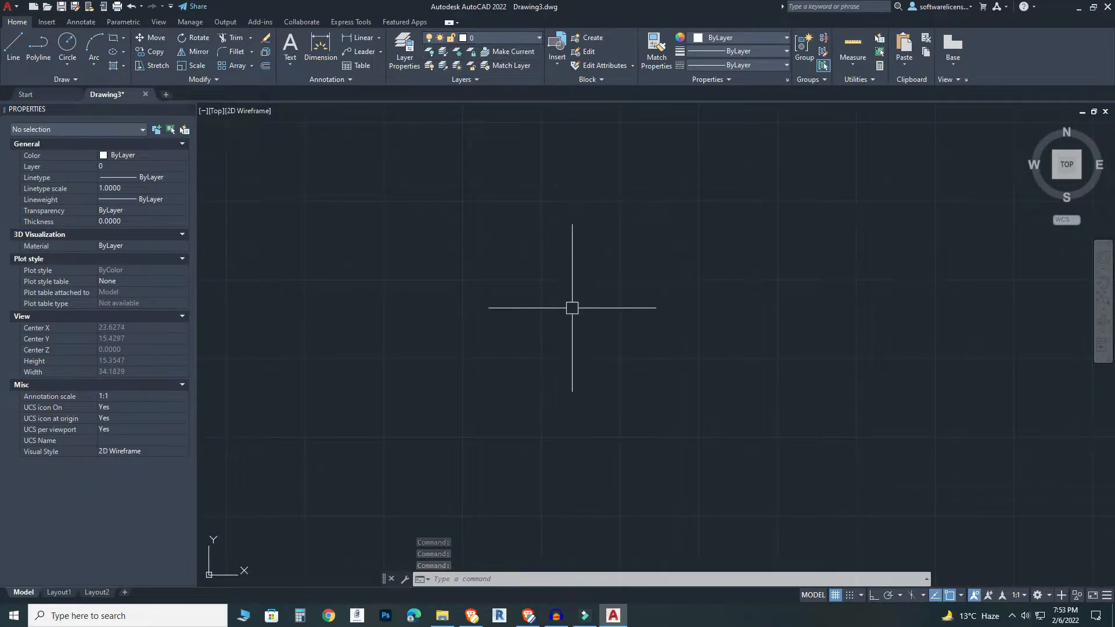
pyautogui.moveTo(615, 221); pyautogui.dragTo(657, 229, button='middle')
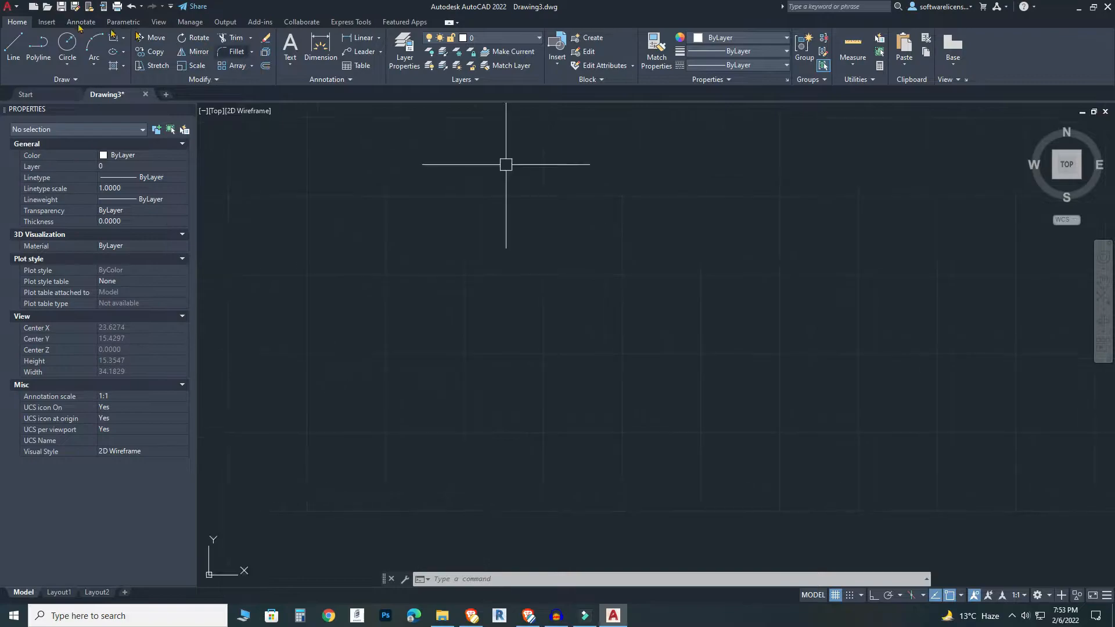
# Turn on Ortho mode and draw a horizontal line about 1.62 units long.
pyautogui.click(16, 48)
pyautogui.click(413, 217)
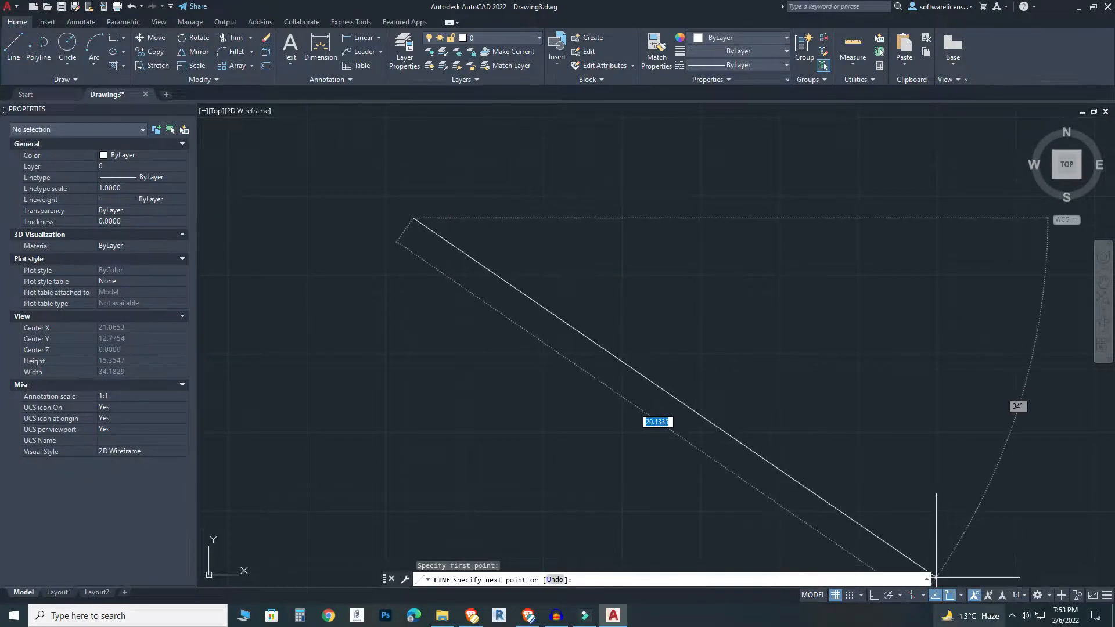
pyautogui.click(871, 596)
pyautogui.click(463, 221)
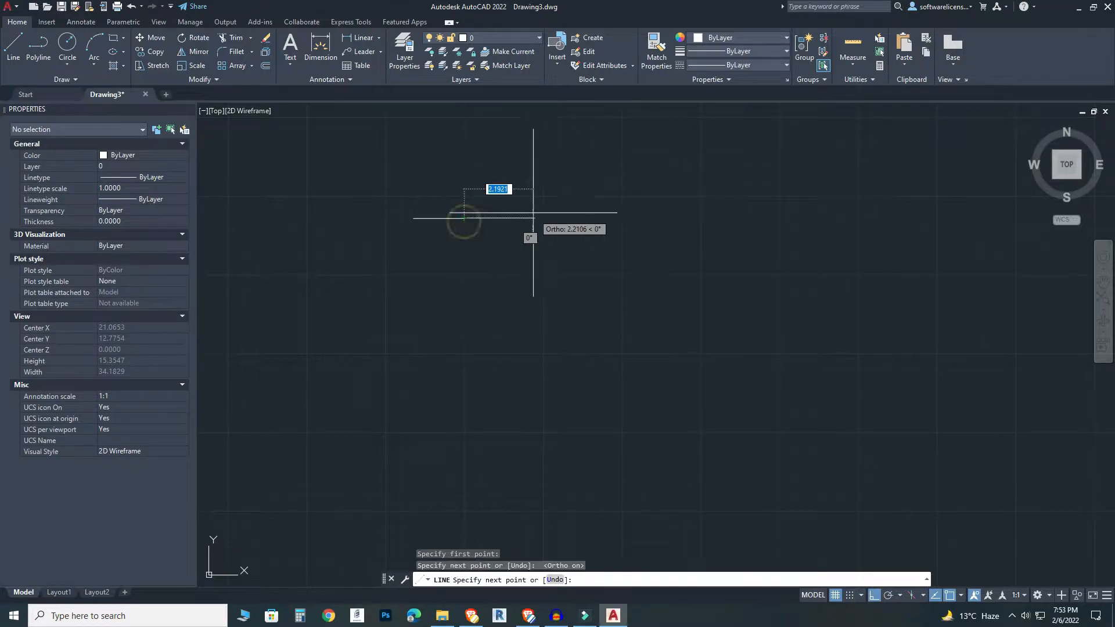
pyautogui.press('Escape')
# Dimension the horizontal line between its two endpoints, placing the dimension above it.
pyautogui.scroll(4, 423, 220)
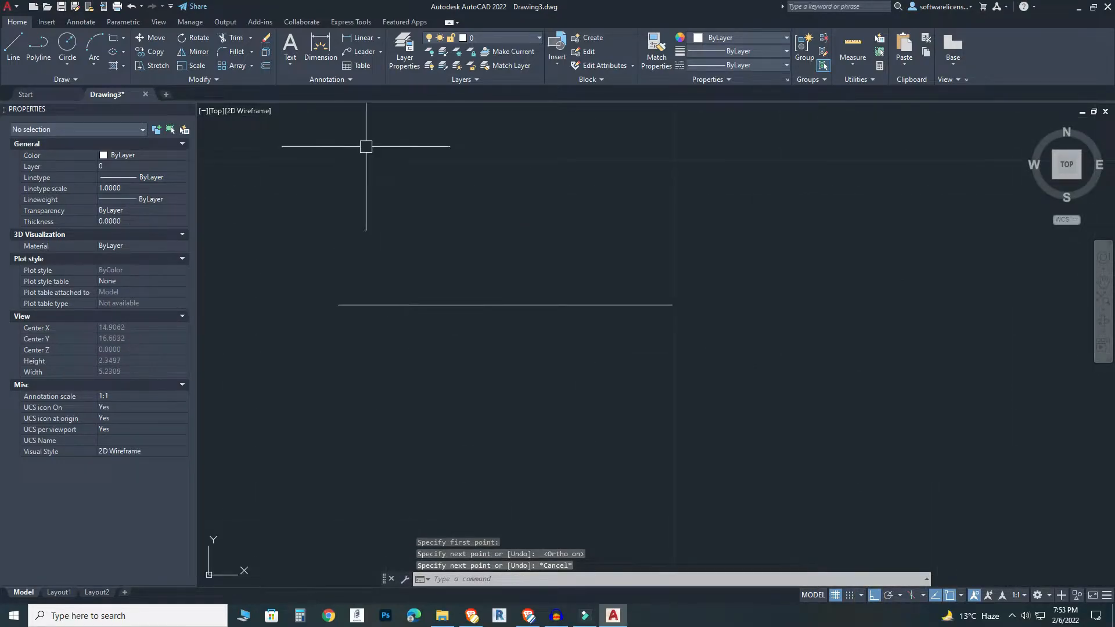
pyautogui.click(320, 46)
pyautogui.click(338, 305)
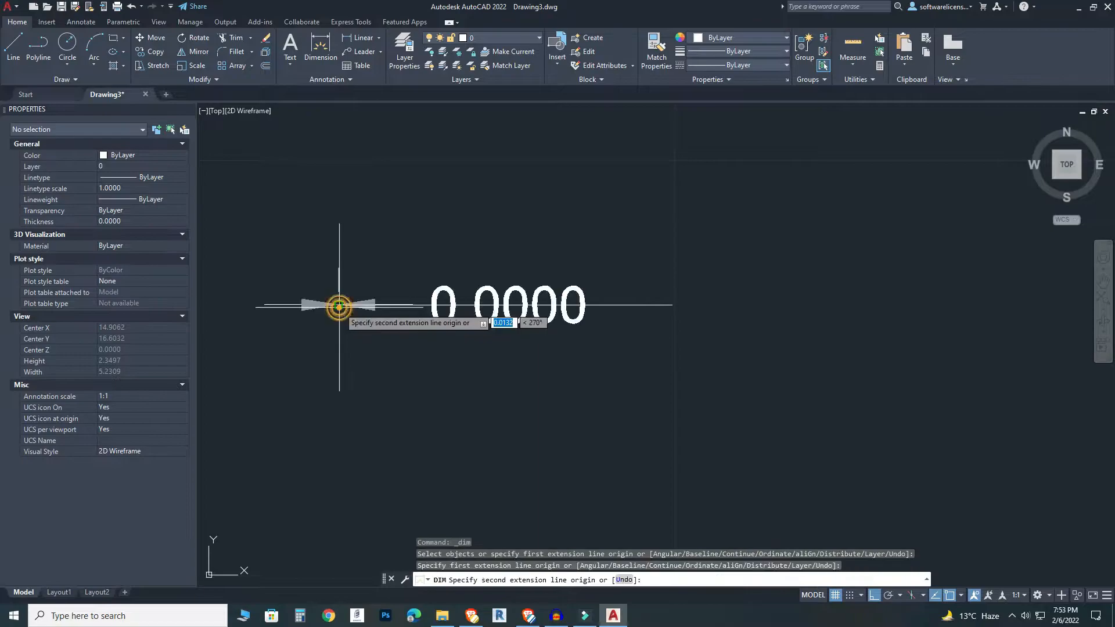
pyautogui.click(672, 304)
pyautogui.click(505, 221)
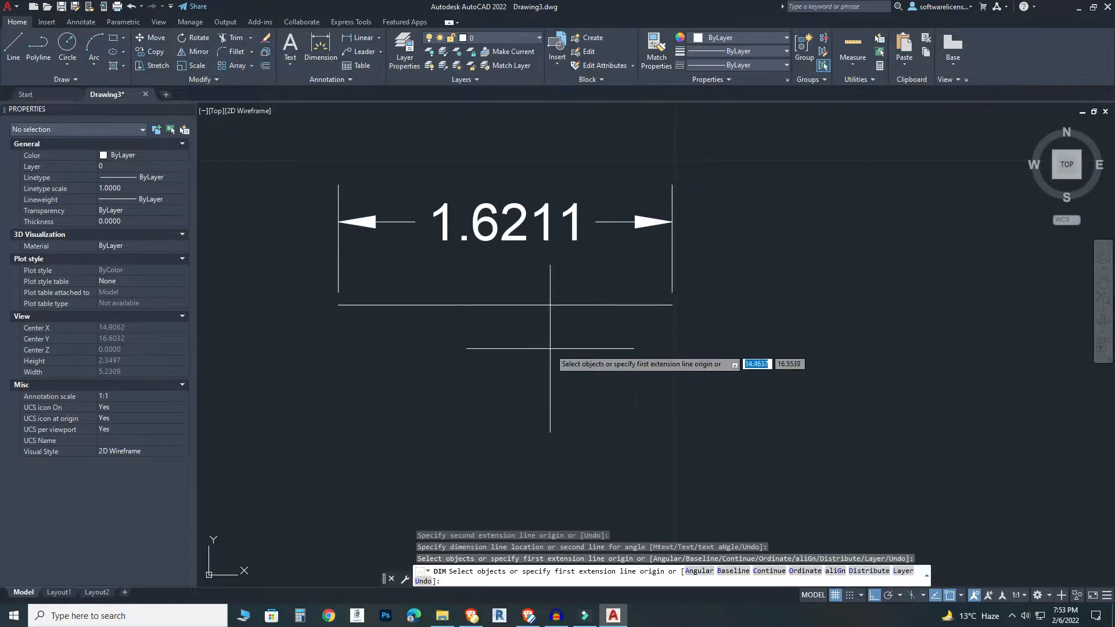
pyautogui.moveTo(546, 378); pyautogui.dragTo(555, 425, button='middle')
pyautogui.press('Escape')
# Delete the dimension and the horizontal line below it.
pyautogui.click(525, 287)
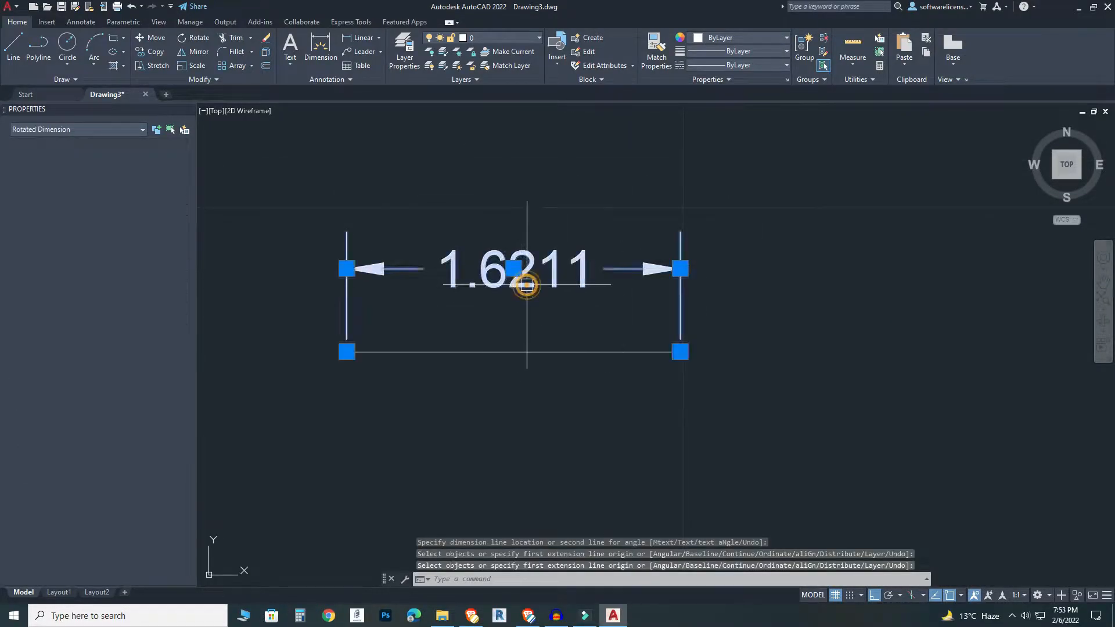
pyautogui.press('Delete')
pyautogui.click(759, 224)
pyautogui.click(349, 295)
pyautogui.click(720, 267)
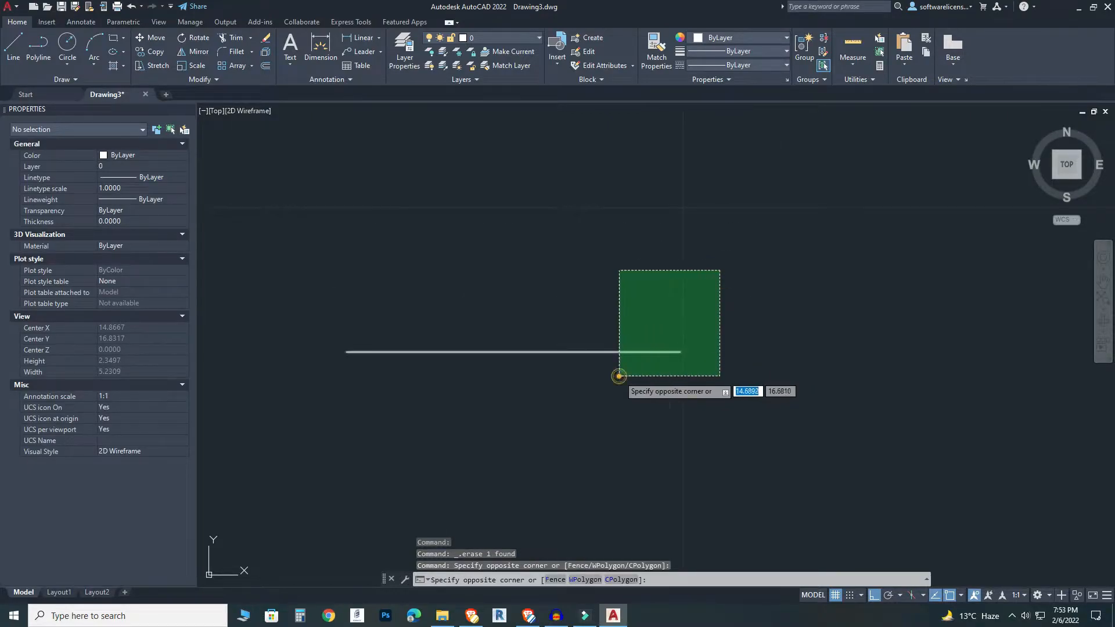
pyautogui.click(619, 375)
pyautogui.press('Delete')
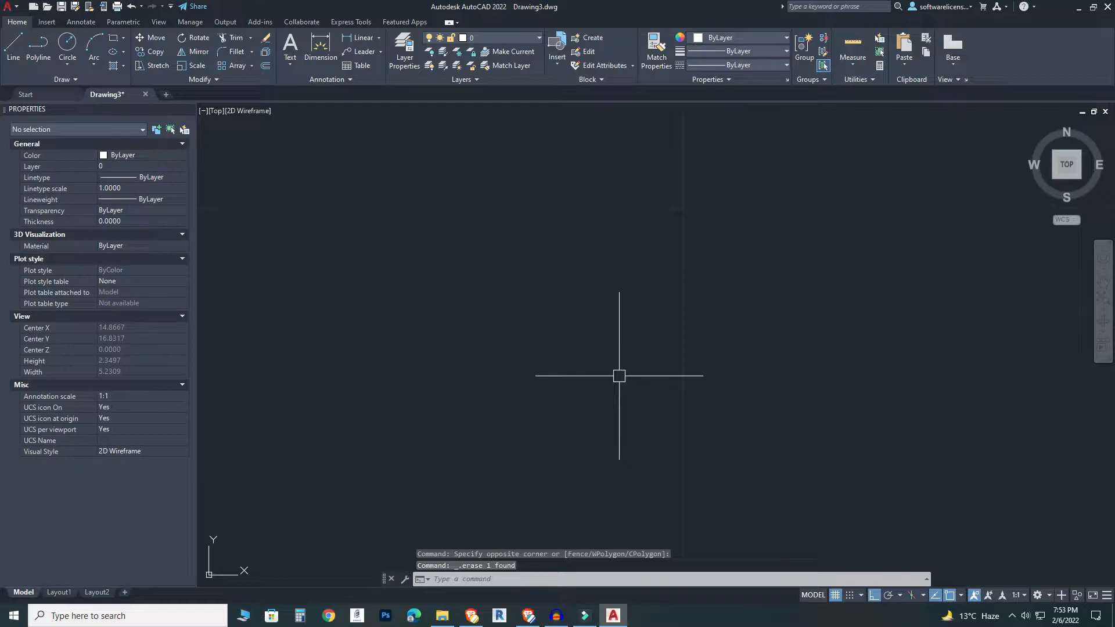
# Configure the drawing units to Architectural length with 0'-0 1/2" precision and Inches as the insertion scale.
pyautogui.press('Return')
pyautogui.click(522, 225)
pyautogui.click(484, 236)
pyautogui.click(500, 249)
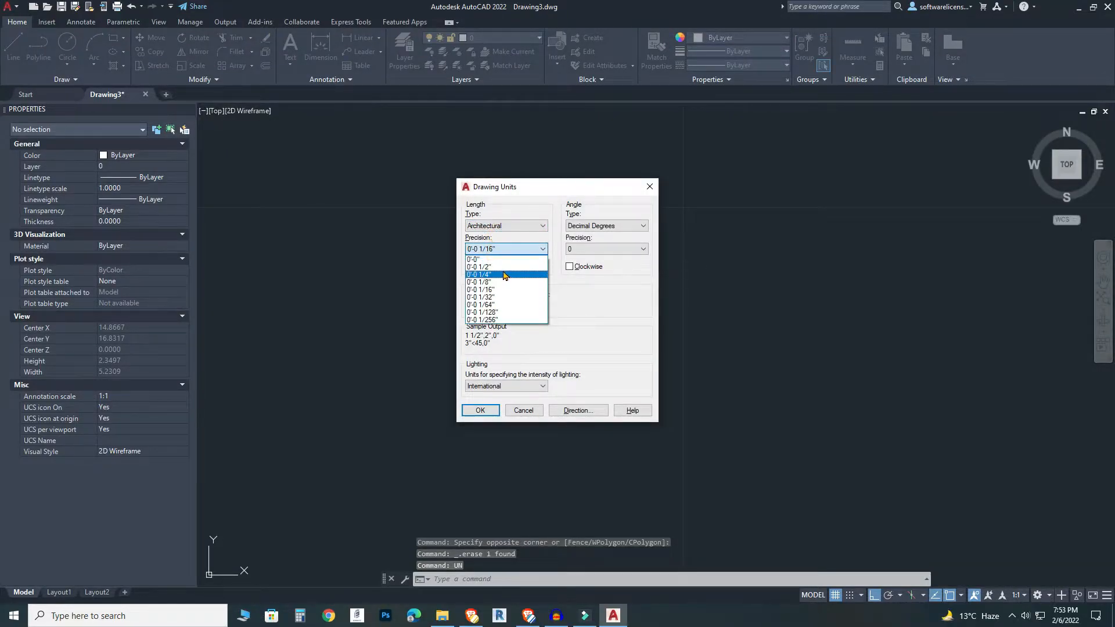
pyautogui.click(499, 268)
pyautogui.click(504, 306)
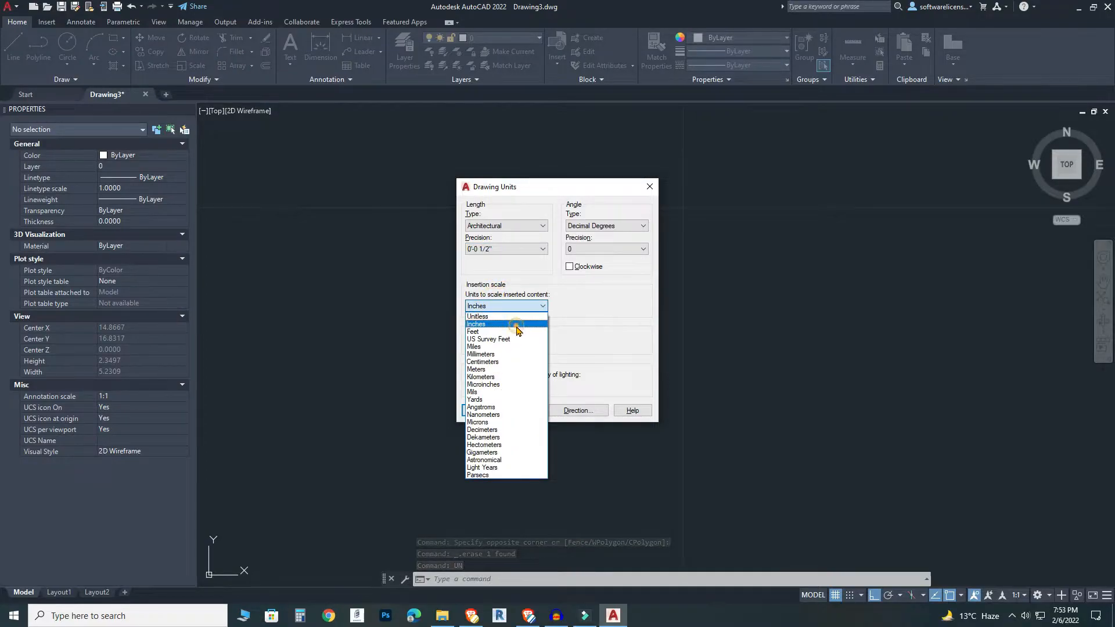
pyautogui.click(499, 318)
pyautogui.click(481, 411)
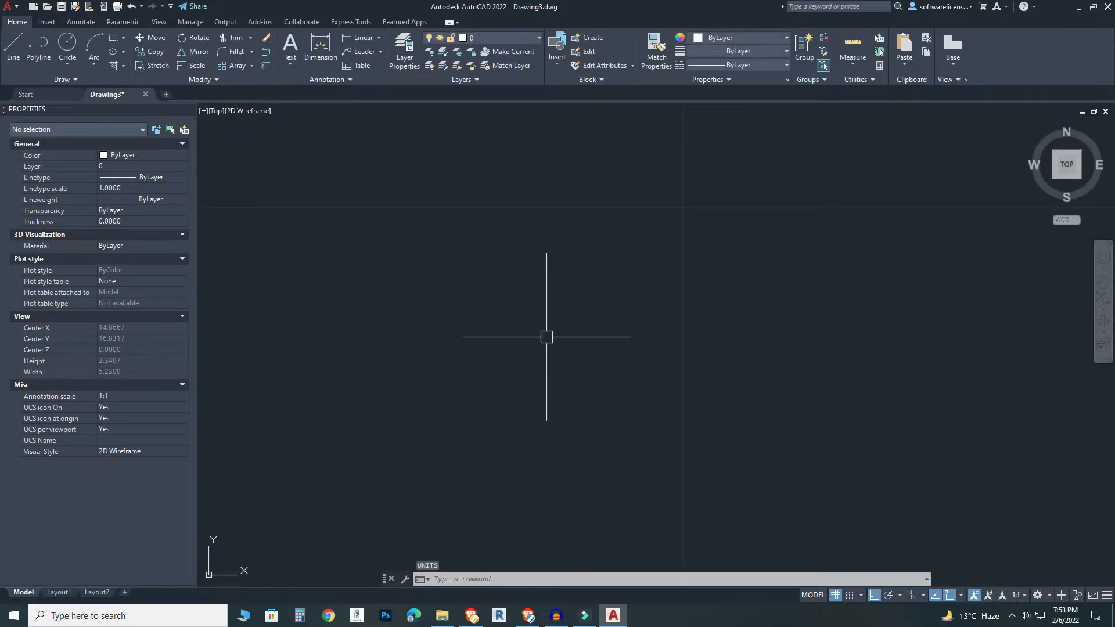
# Draw a horizontal line about 2'-7" long above and to the right of the origin.
pyautogui.moveTo(538, 252); pyautogui.dragTo(588, 283, button='middle')
pyautogui.scroll(-15, 587, 298)
pyautogui.moveTo(595, 349); pyautogui.dragTo(537, 347, button='middle')
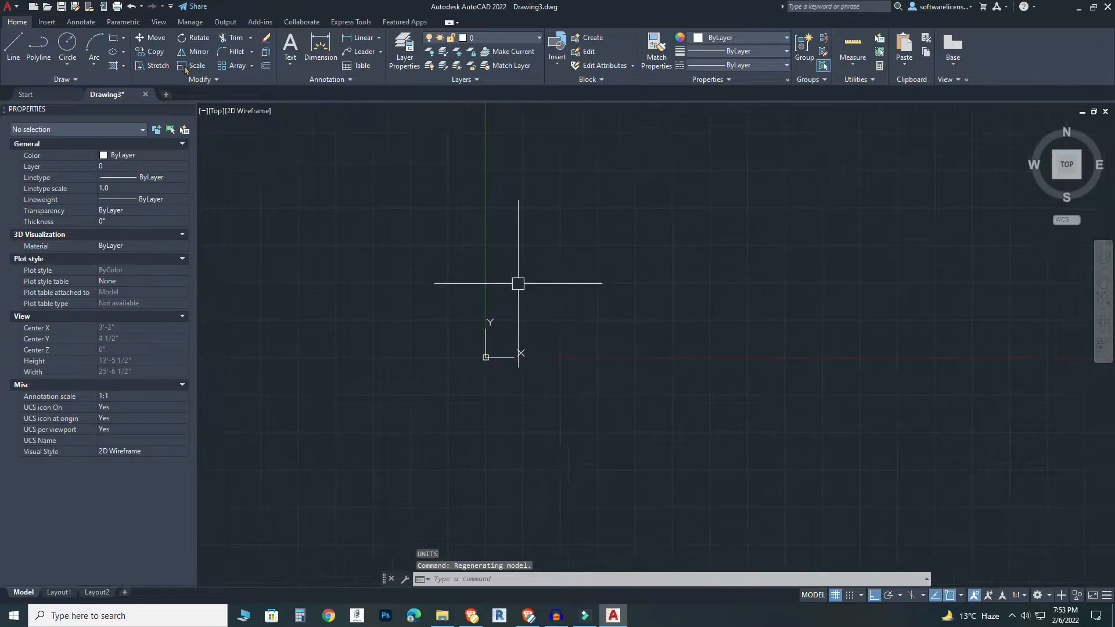
pyautogui.click(11, 56)
pyautogui.click(597, 256)
pyautogui.click(690, 255)
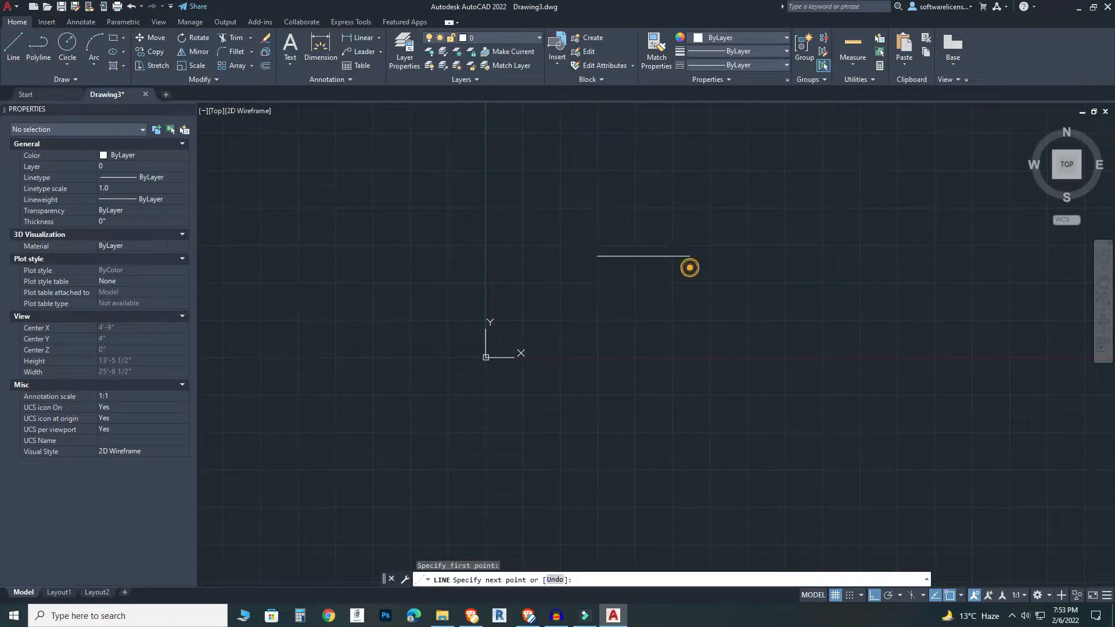
pyautogui.press('Escape')
# Delete the horizontal line just drawn.
pyautogui.click(689, 217)
pyautogui.click(609, 285)
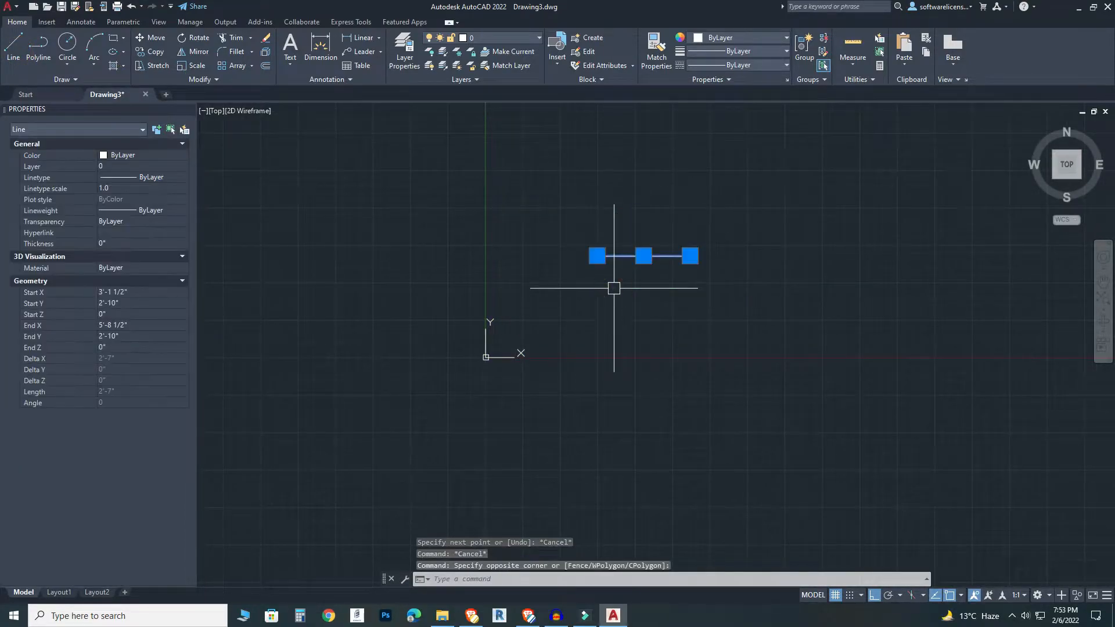
pyautogui.press('Delete')
pyautogui.click(17, 49)
pyautogui.click(552, 281)
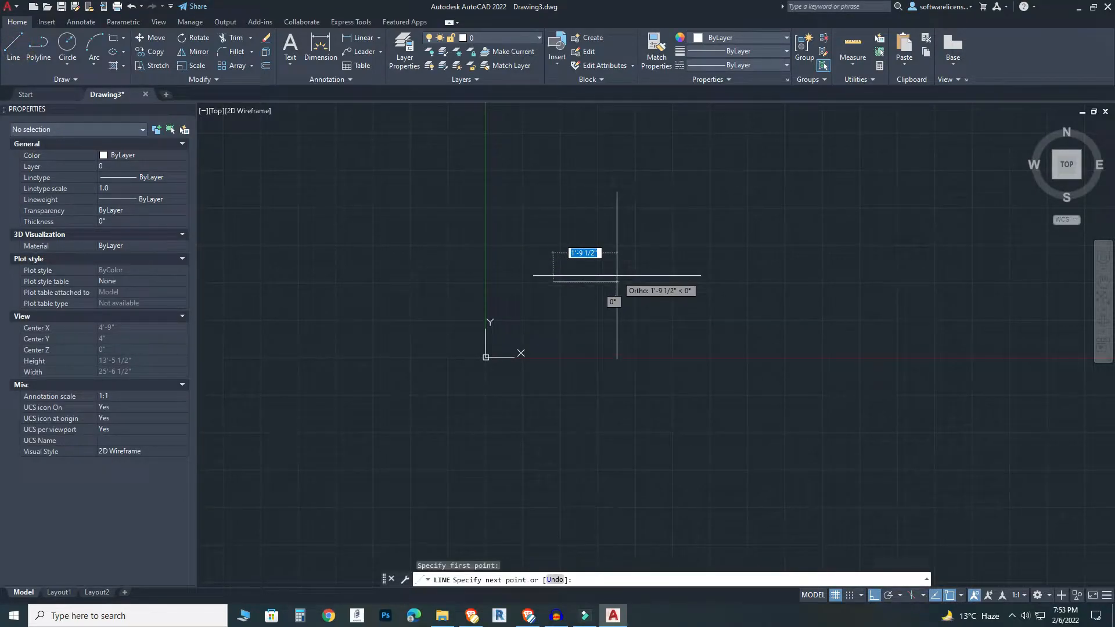
pyautogui.press('Down')
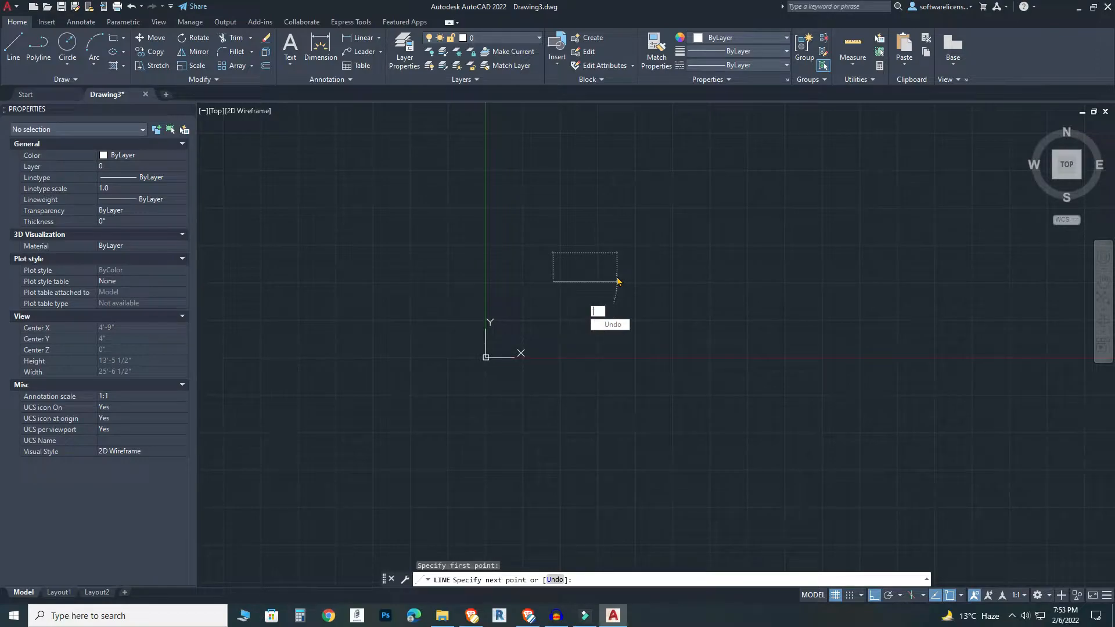
pyautogui.write("'")
pyautogui.press('Return')
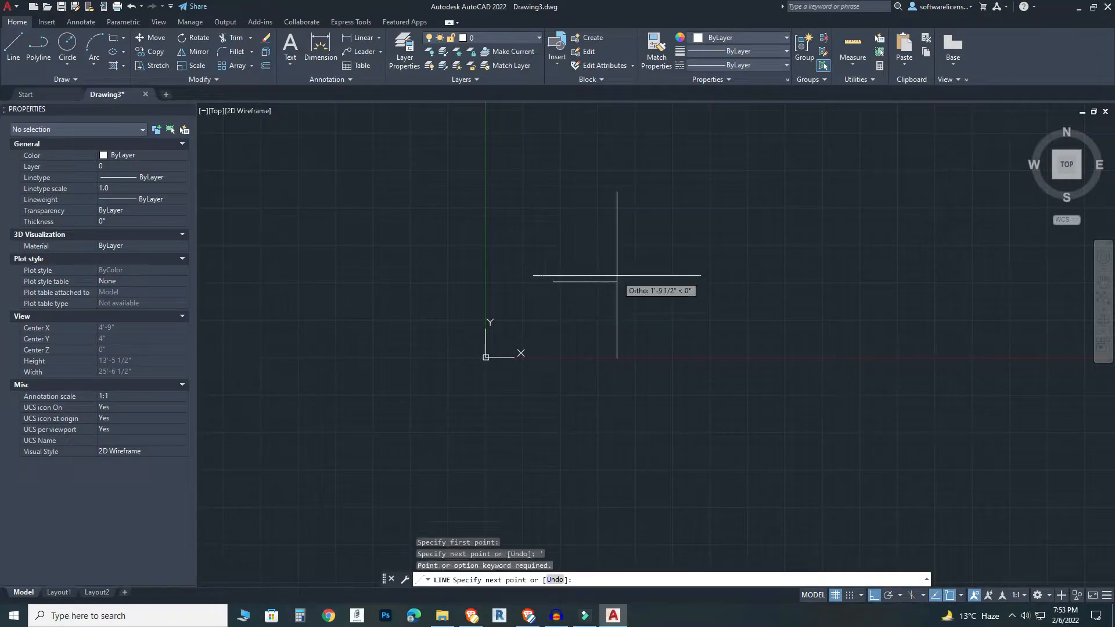
pyautogui.press('Escape')
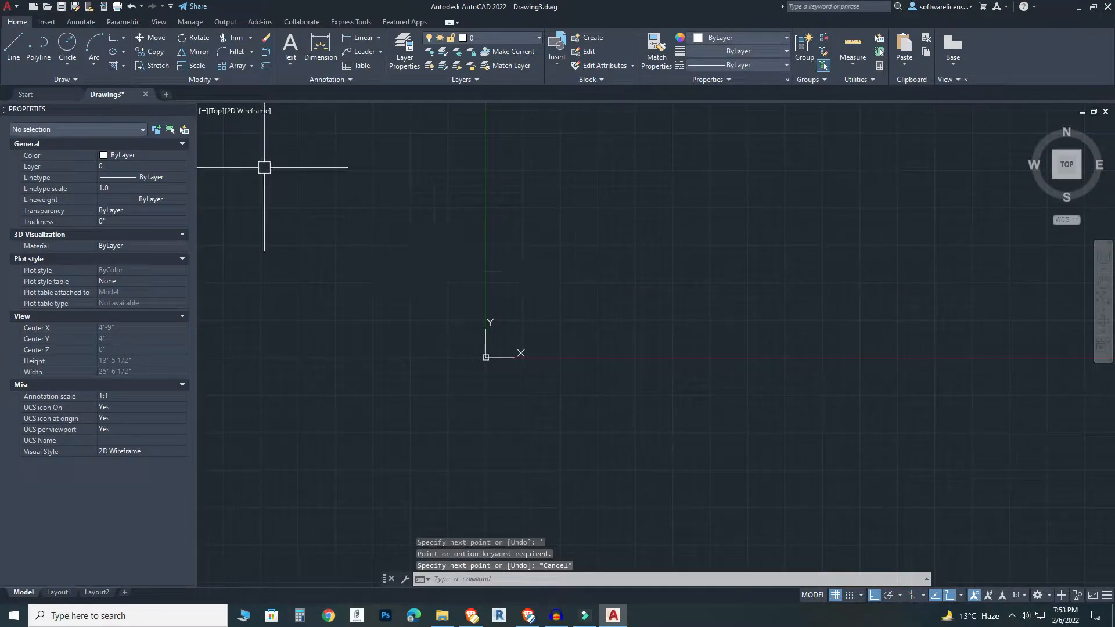
pyautogui.click(17, 47)
pyautogui.click(573, 279)
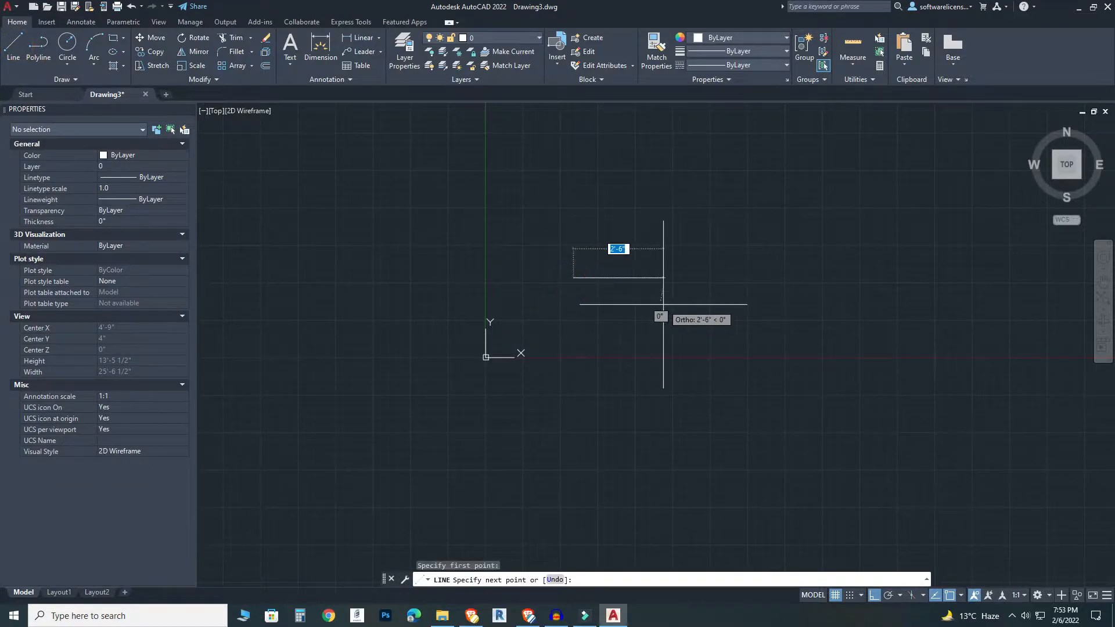
pyautogui.write("'")
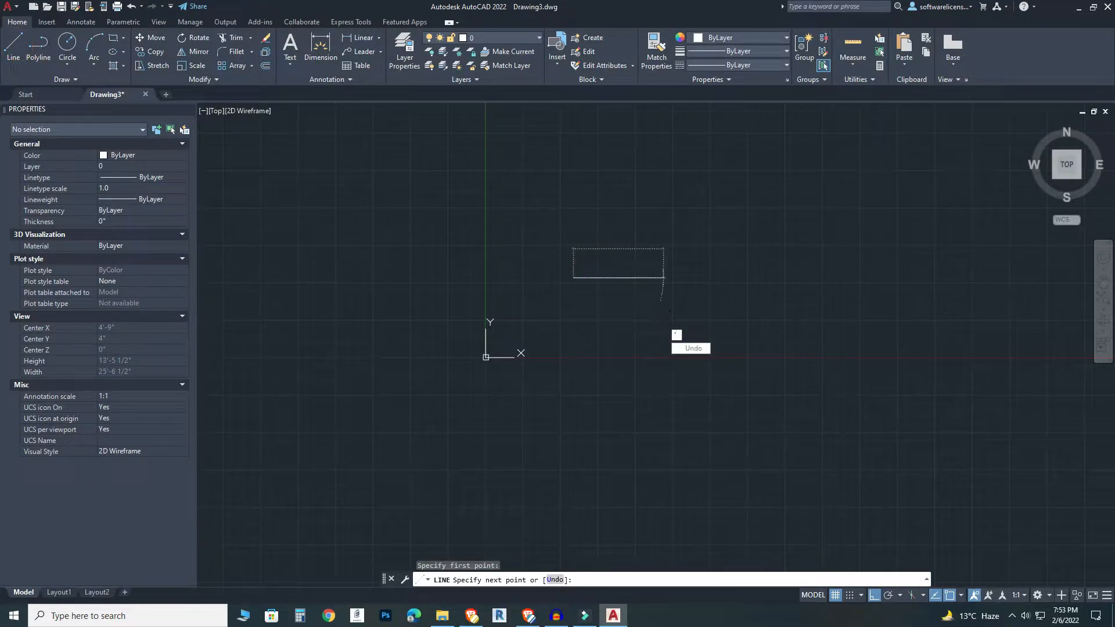
pyautogui.press('Return')
pyautogui.press('Escape')
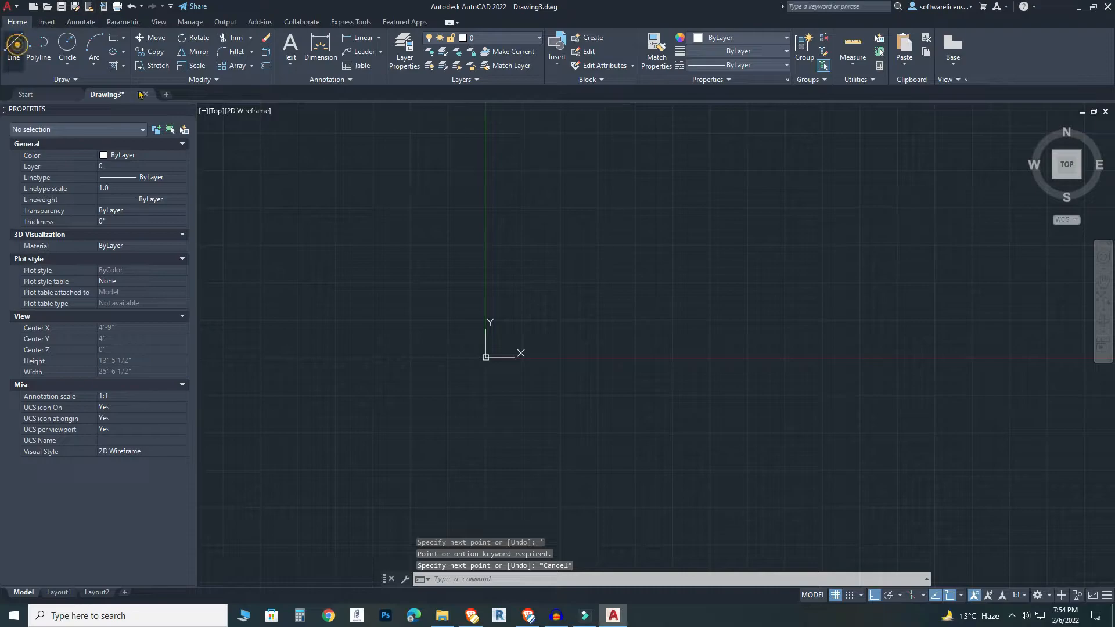
# Draw a new horizontal line about 1'-10" long above and to the right of the origin.
pyautogui.click(18, 45)
pyautogui.click(568, 243)
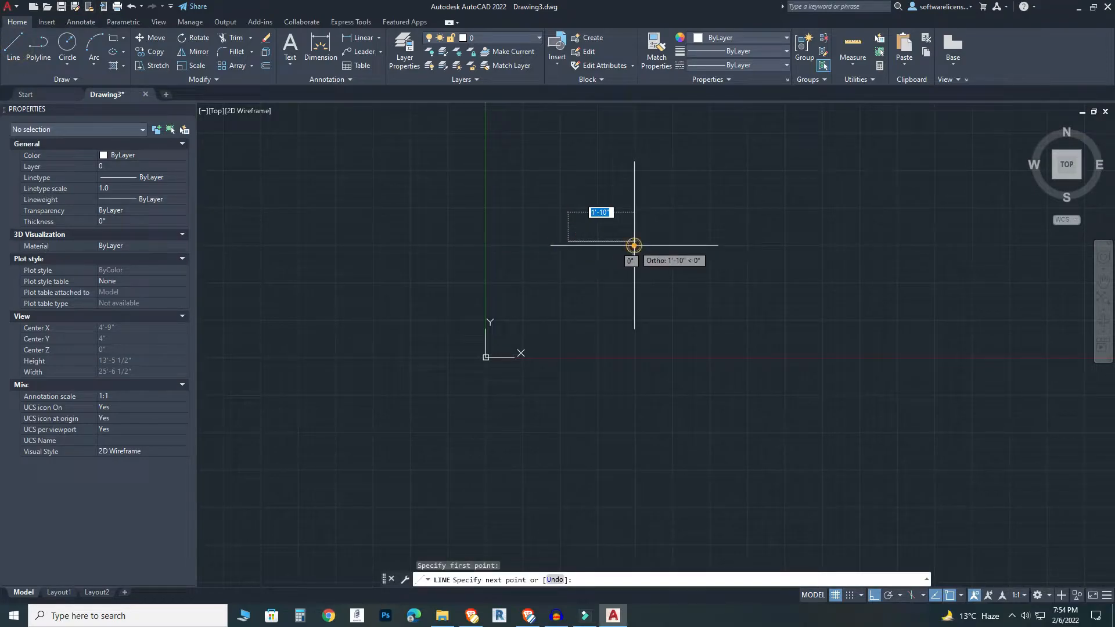
pyautogui.click(634, 243)
pyautogui.press('Escape')
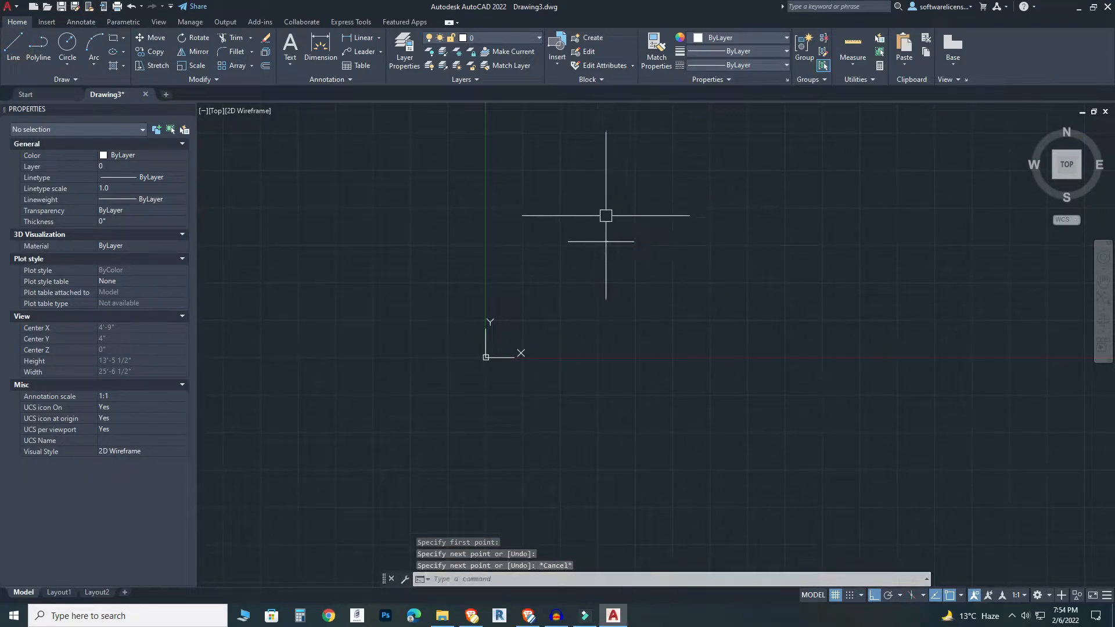
pyautogui.press('Escape')
# Dimension the new line between its two endpoints, place the dimension above it, and inspect the dimension text.
pyautogui.scroll(5, 620, 249)
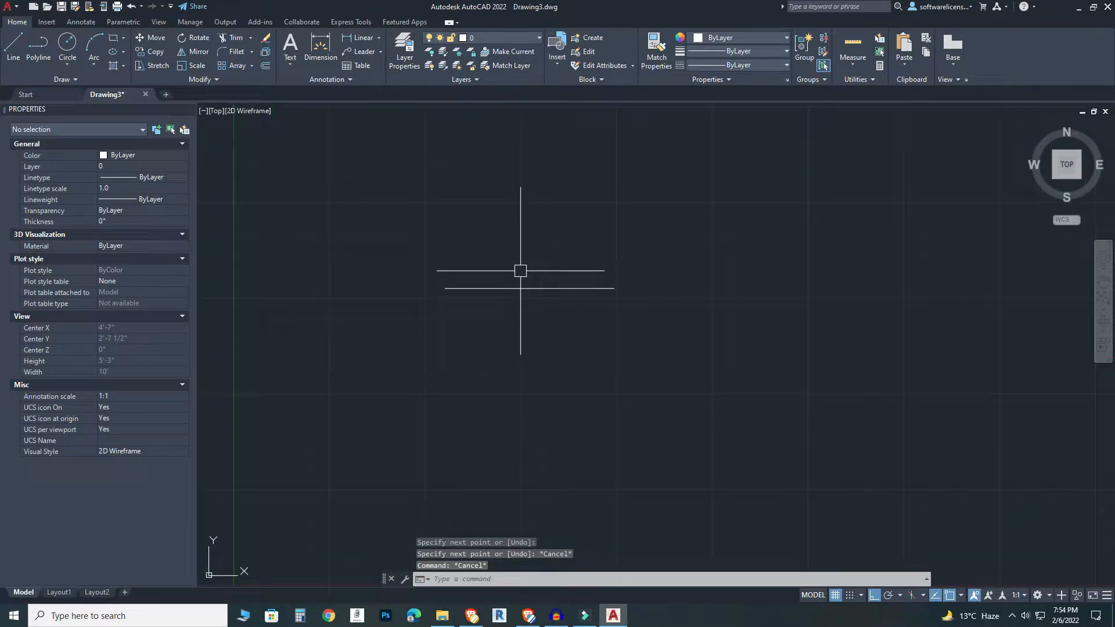
pyautogui.click(320, 45)
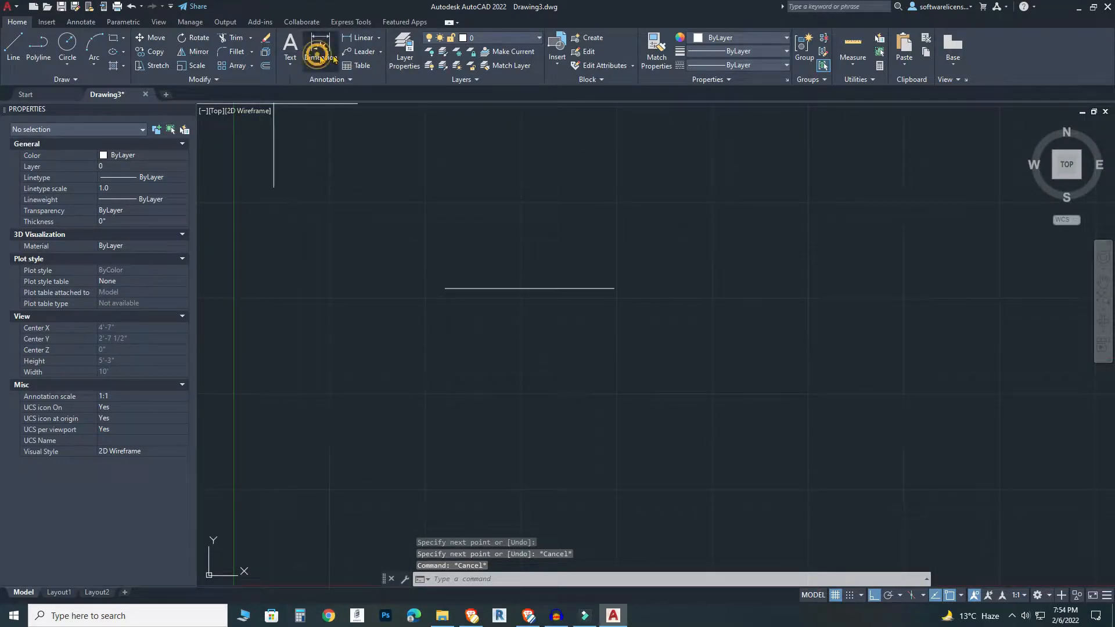
pyautogui.click(444, 289)
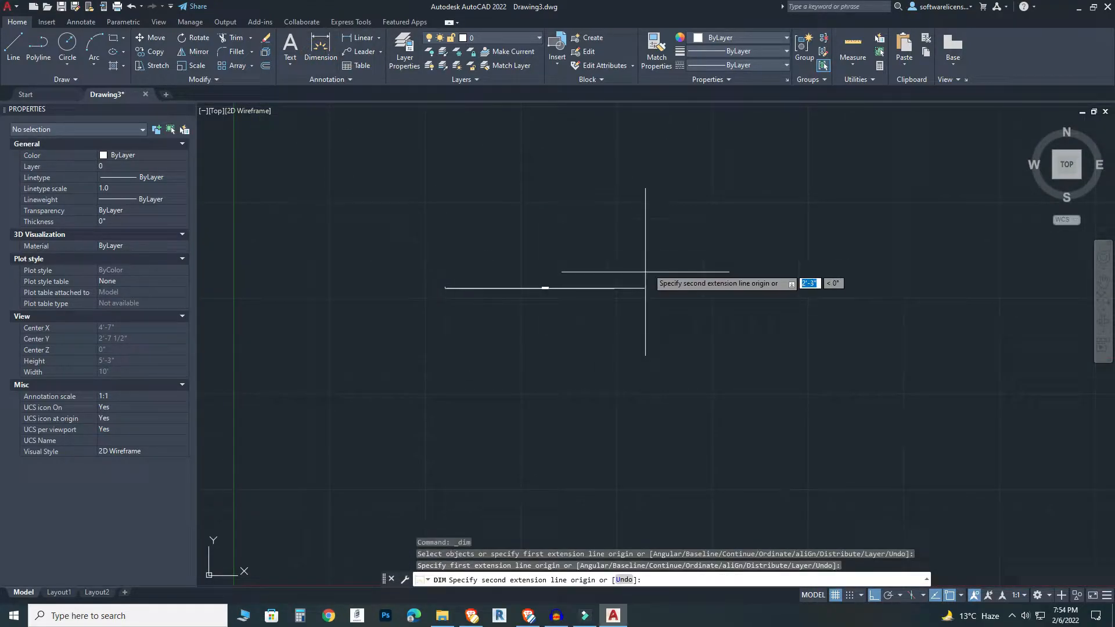
pyautogui.click(613, 290)
pyautogui.click(537, 252)
pyautogui.scroll(9, 587, 252)
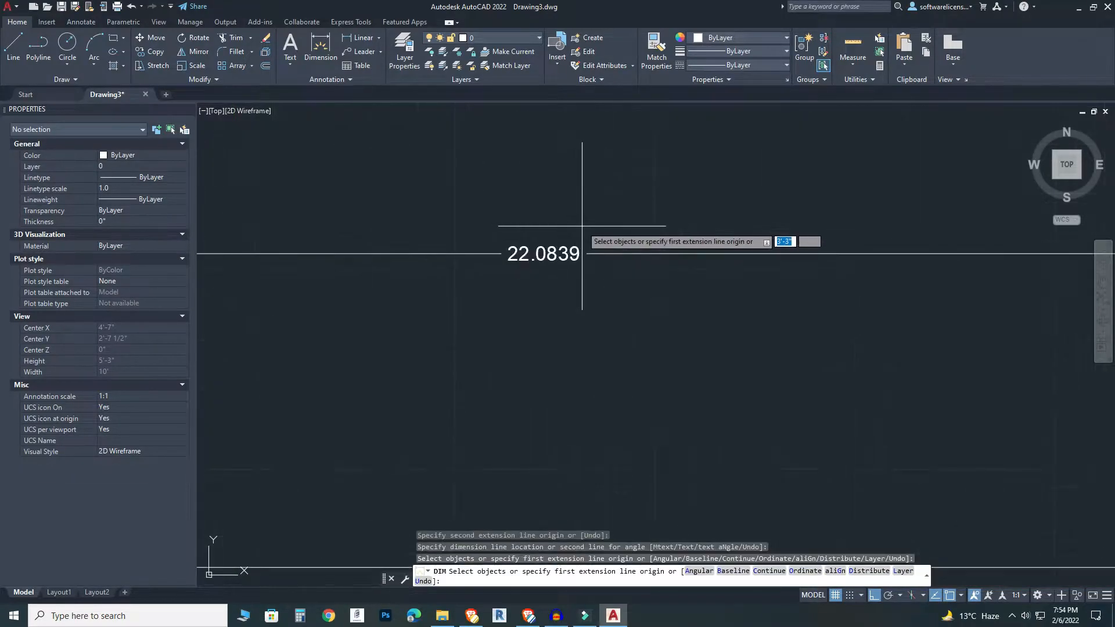
pyautogui.scroll(-2, 588, 252)
pyautogui.scroll(5, 573, 284)
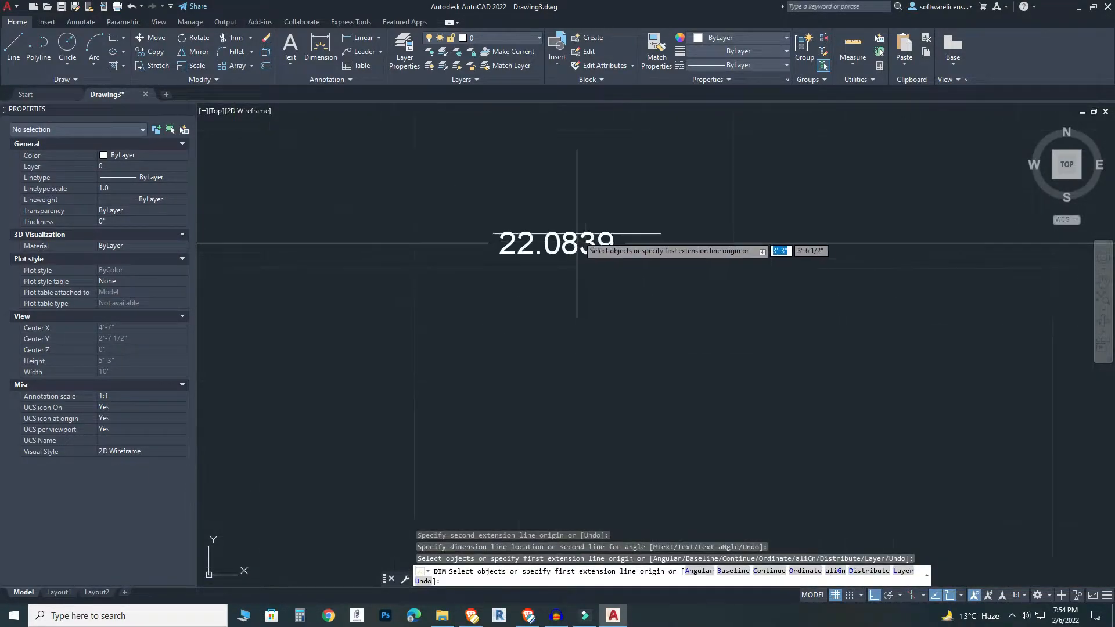
# Finish dimensioning and examine the size of the dimension text relative to the dimensioned line.
pyautogui.press('Return')
pyautogui.moveTo(450, 186)
pyautogui.mouseDown()
pyautogui.moveTo(485, 259)
pyautogui.moveTo(691, 294)
pyautogui.moveTo(605, 144)
pyautogui.moveTo(440, 251)
pyautogui.moveTo(465, 261)
pyautogui.mouseUp()
pyautogui.scroll(-8, 503, 273)
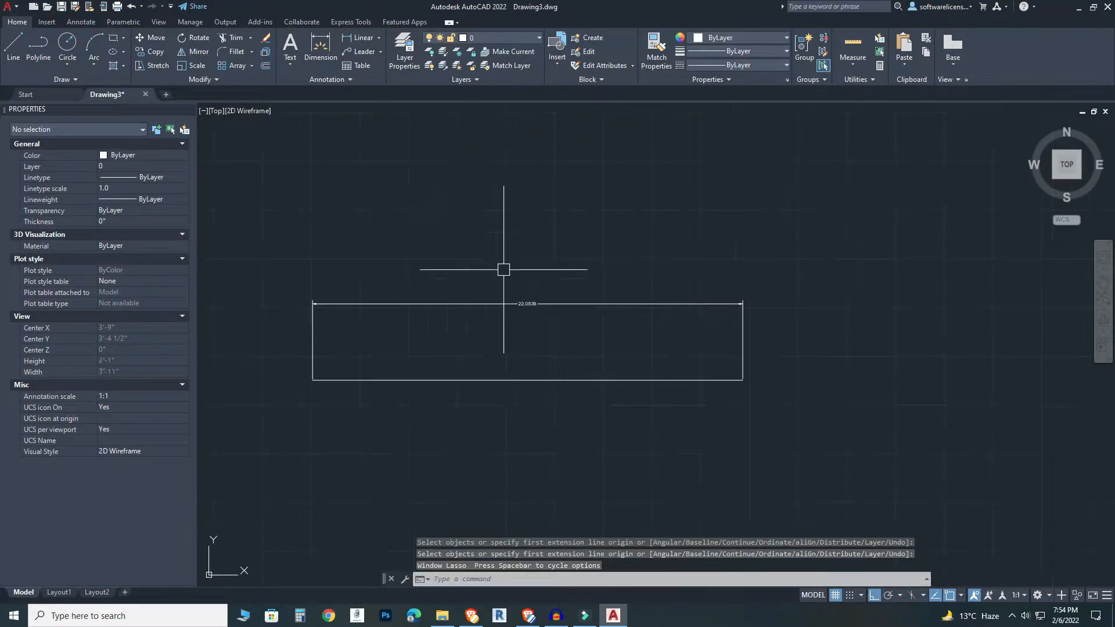
pyautogui.click(480, 219)
pyautogui.click(570, 341)
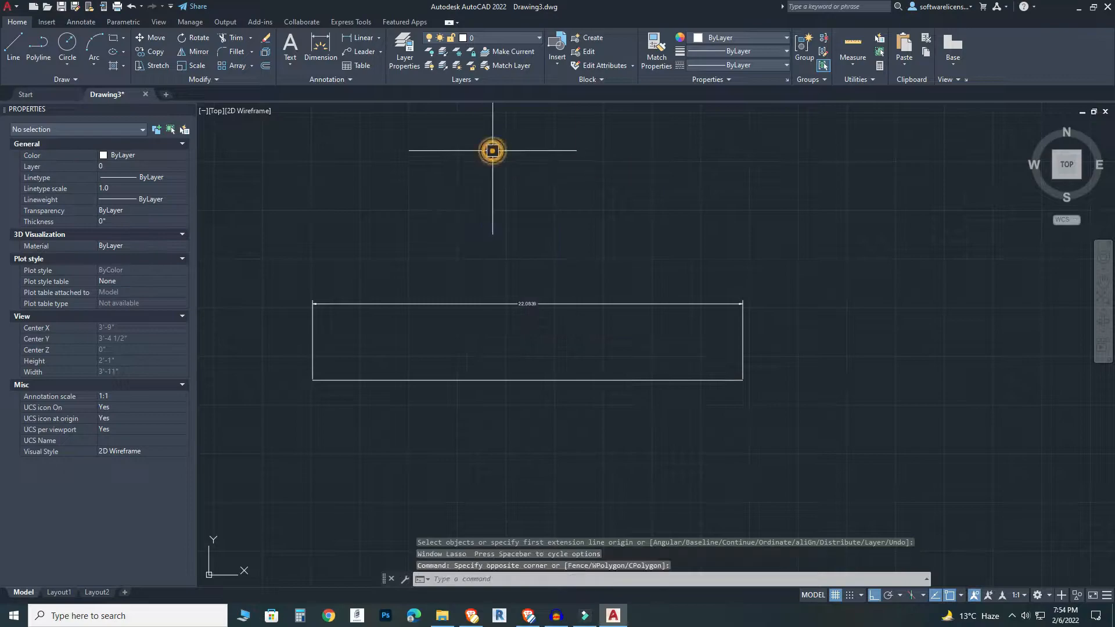
pyautogui.scroll(2, 308, 273)
pyautogui.scroll(-2, 318, 260)
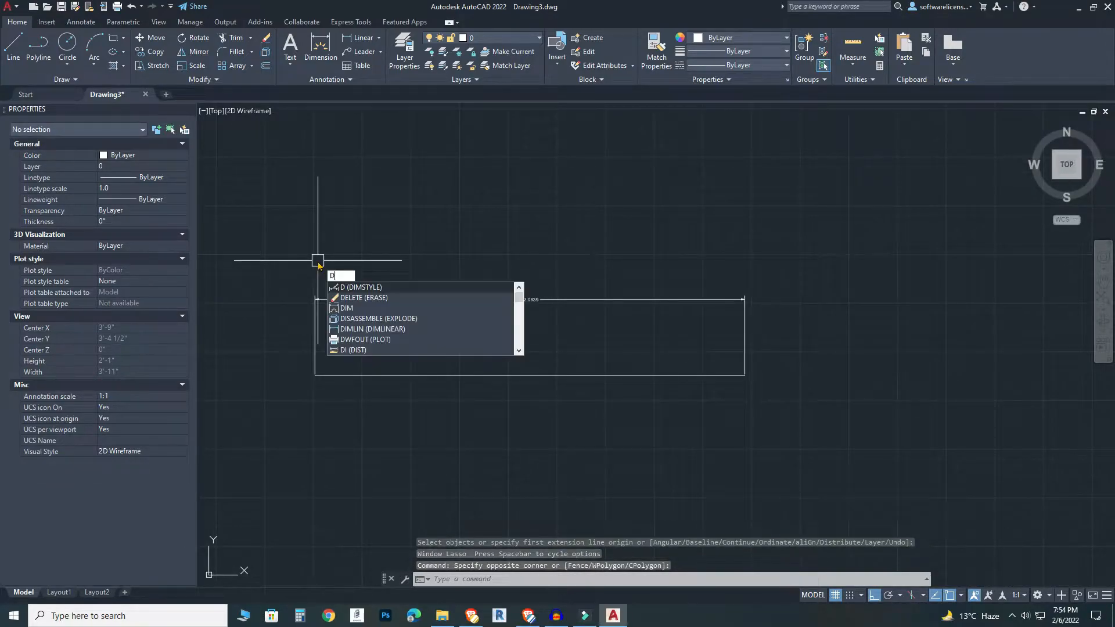
pyautogui.press('Return')
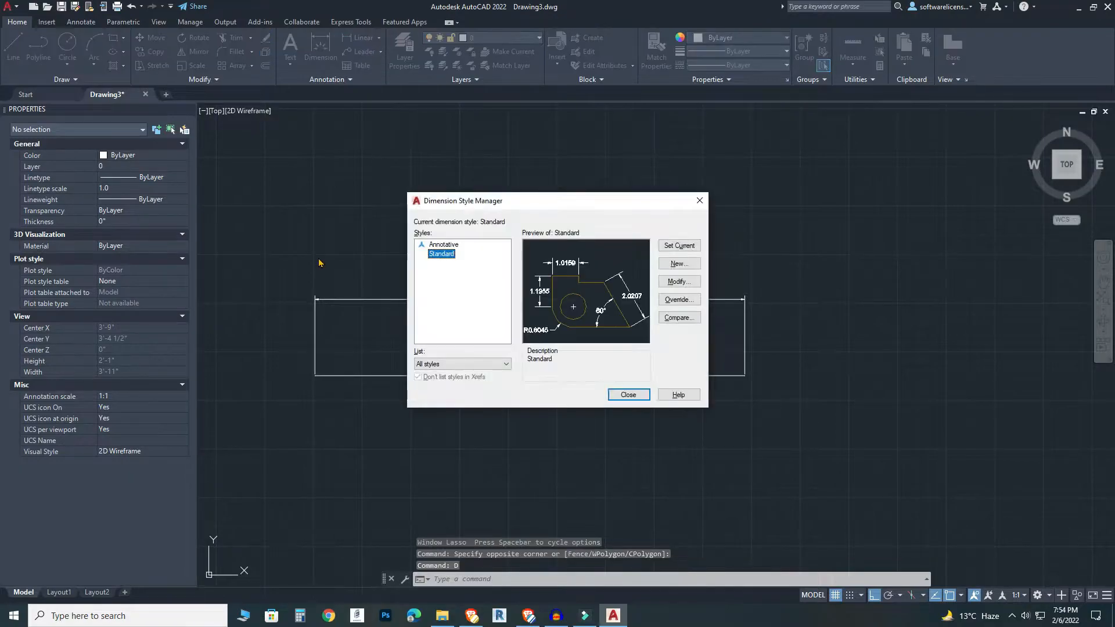
pyautogui.moveTo(531, 197); pyautogui.dragTo(558, 209)
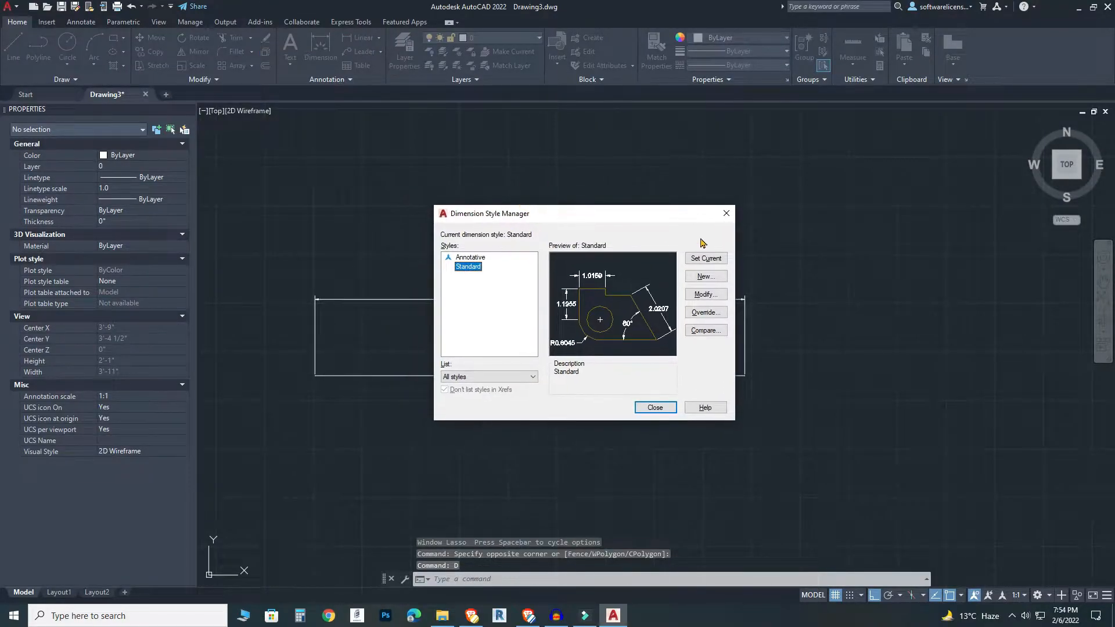
pyautogui.click(725, 213)
pyautogui.click(582, 300)
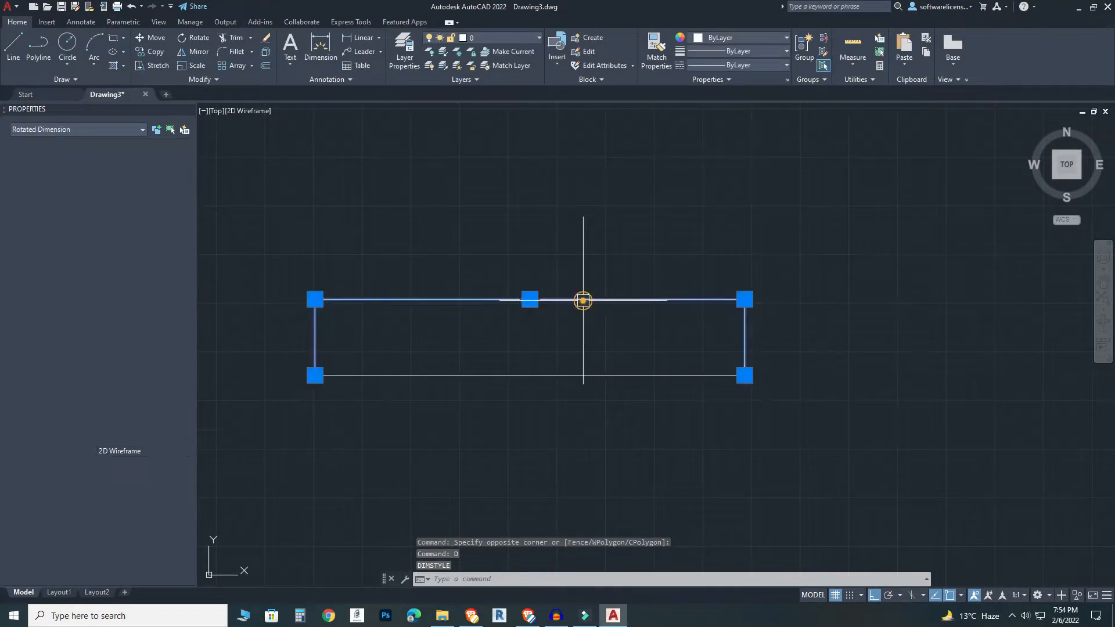
pyautogui.press('Escape')
pyautogui.click(334, 44)
pyautogui.press('Escape')
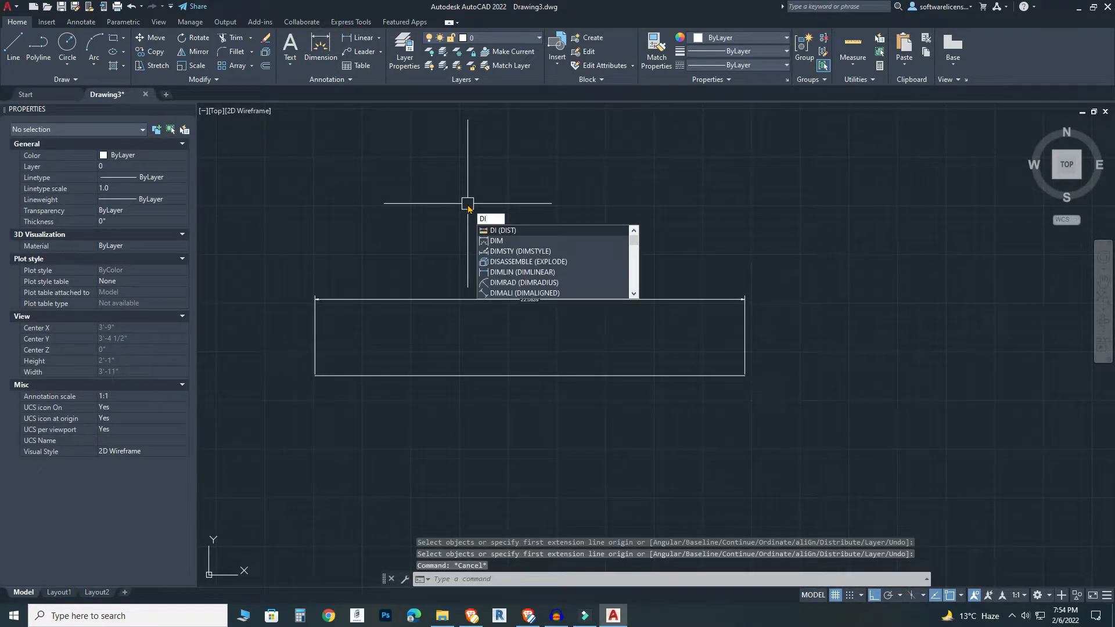
pyautogui.press('Return')
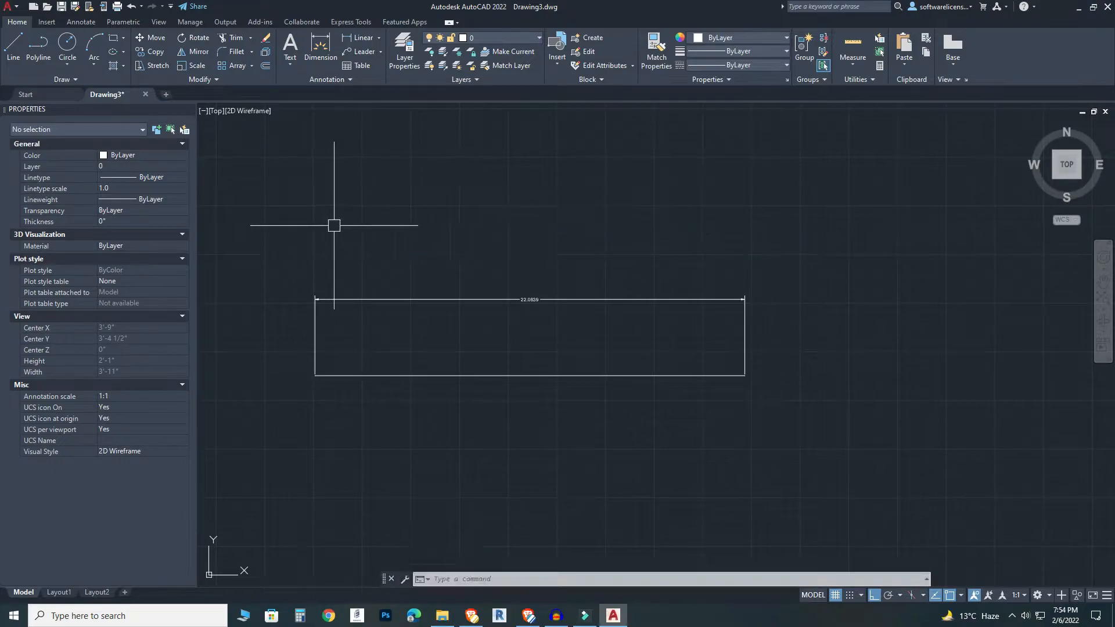
# Open the Standard dimension style's primary units settings for modification and enlarge the dialog for a bigger preview.
pyautogui.press('Return')
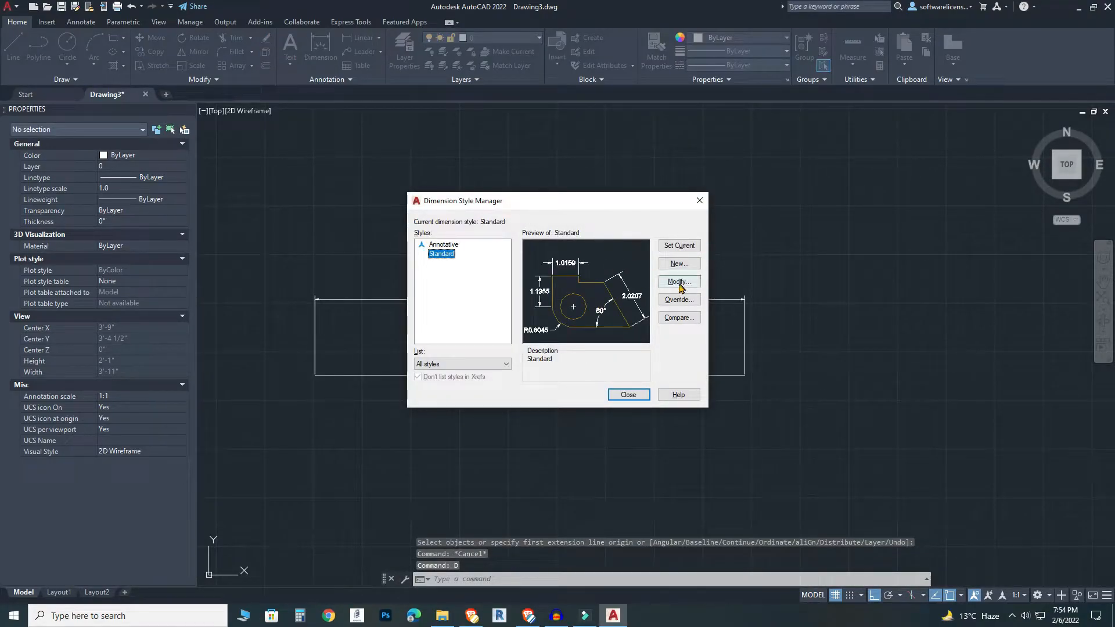
pyautogui.moveTo(709, 407); pyautogui.dragTo(862, 551)
pyautogui.moveTo(677, 200); pyautogui.dragTo(616, 117)
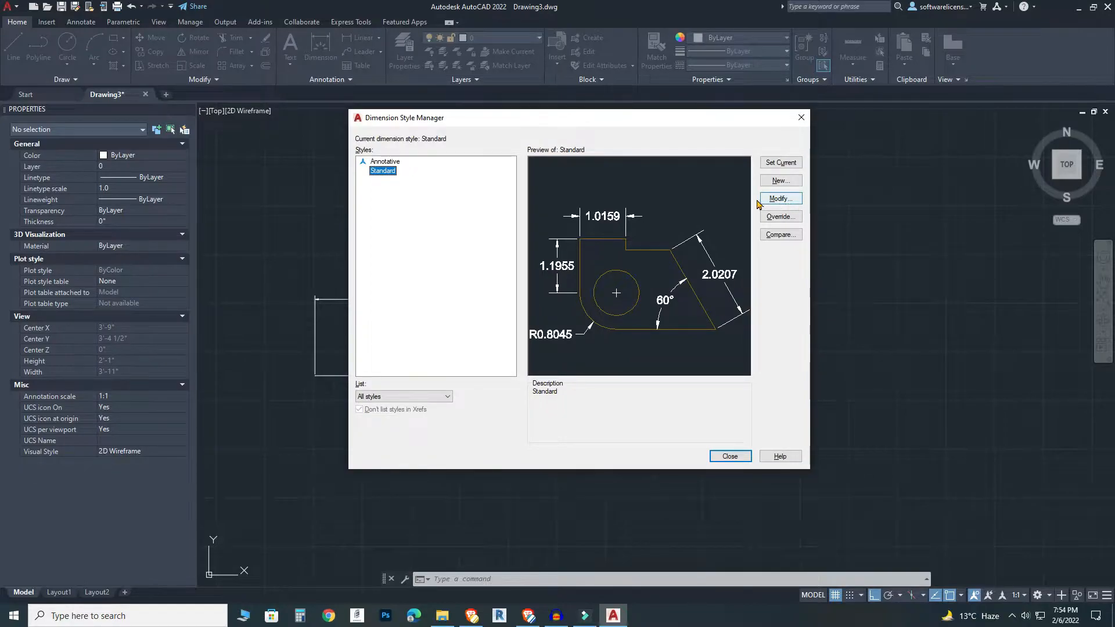
pyautogui.click(778, 198)
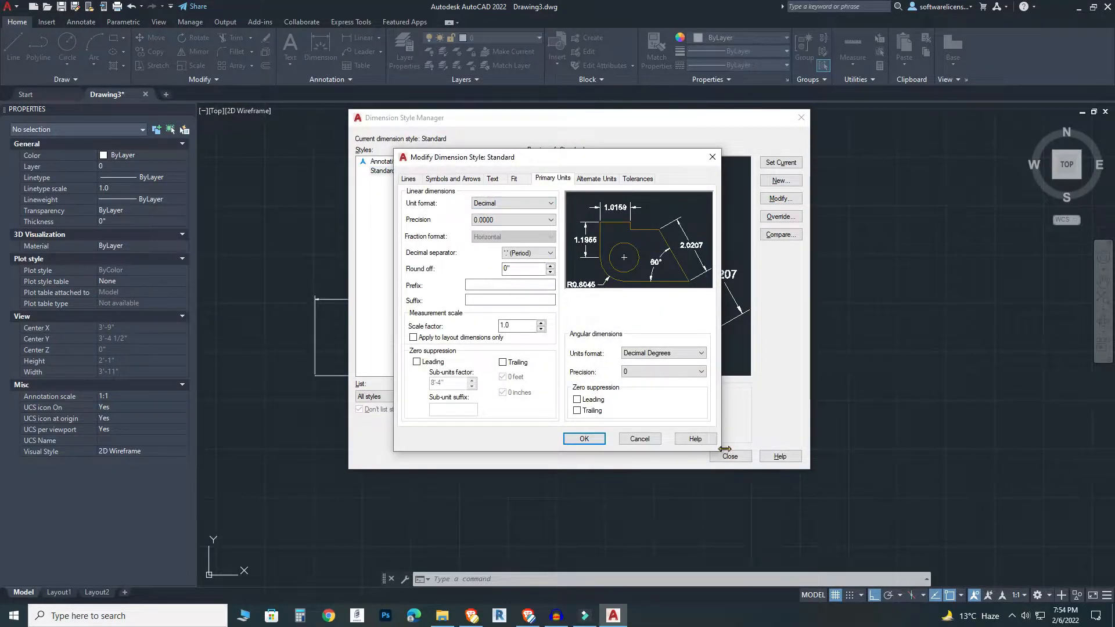
pyautogui.moveTo(719, 453); pyautogui.dragTo(887, 562)
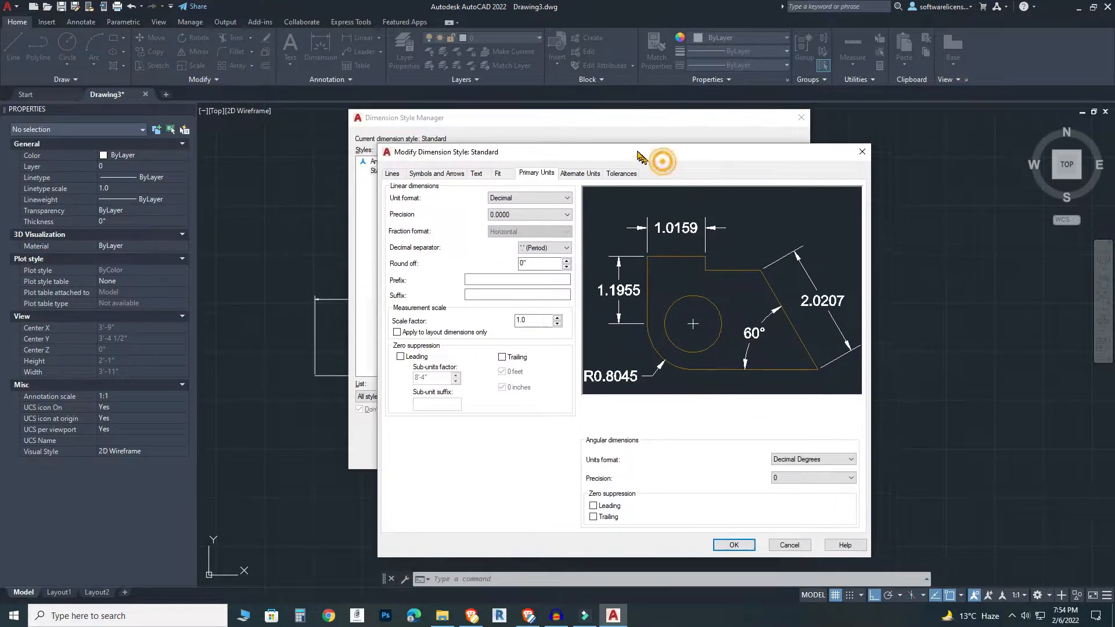
pyautogui.moveTo(729, 157); pyautogui.dragTo(664, 94)
pyautogui.moveTo(343, 96); pyautogui.dragTo(335, 94)
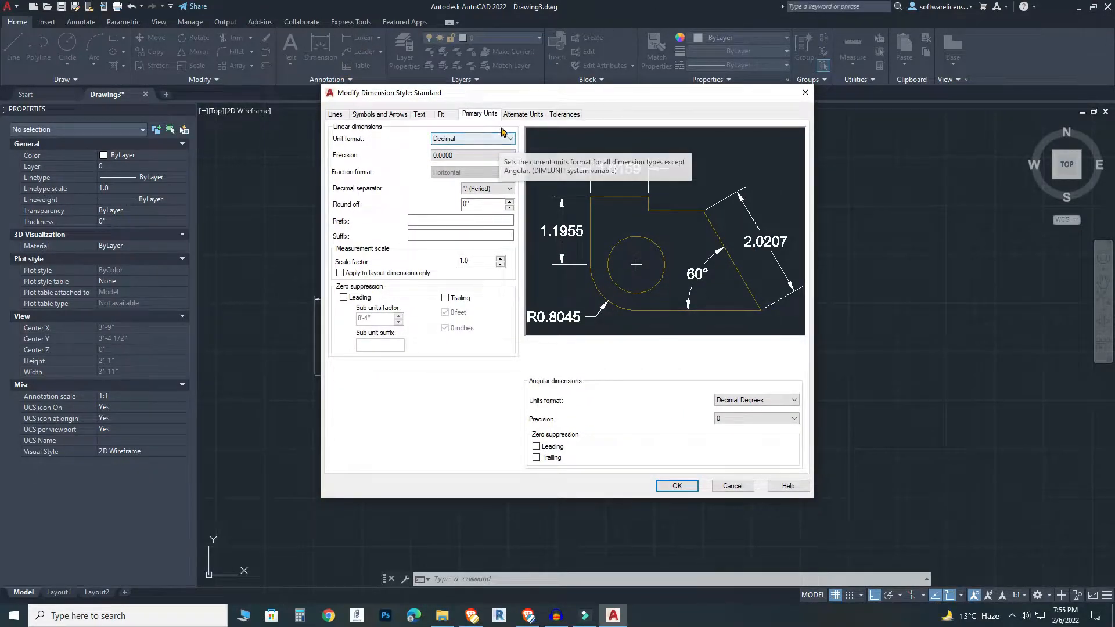
# Set the Standard dimension style's linear unit format to Architectural with a precision of 0'-0".
pyautogui.click(487, 142)
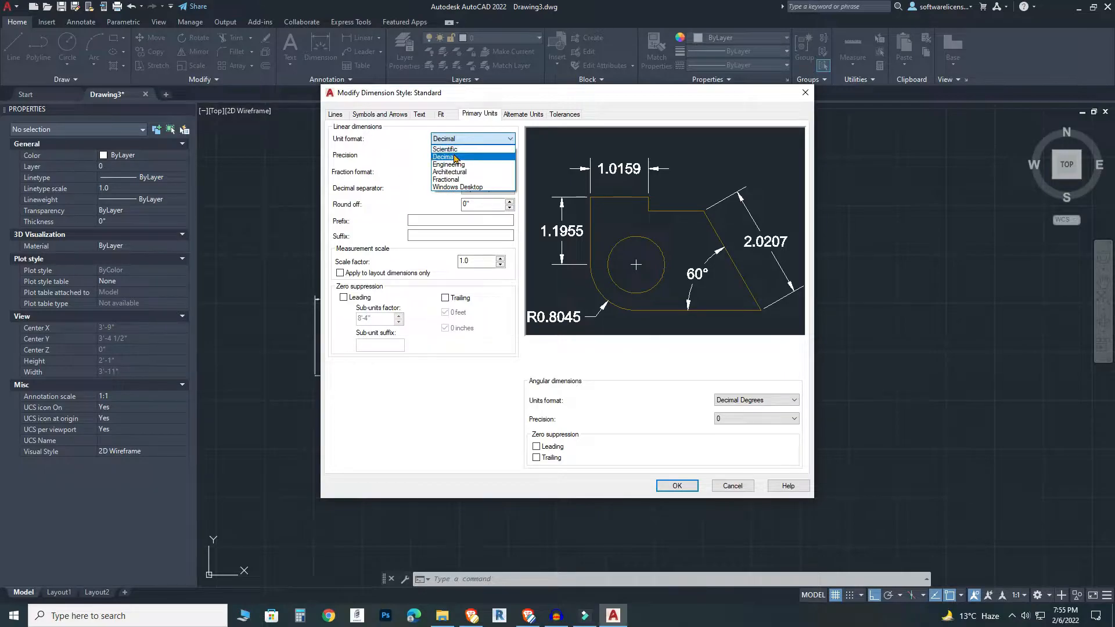
pyautogui.click(472, 180)
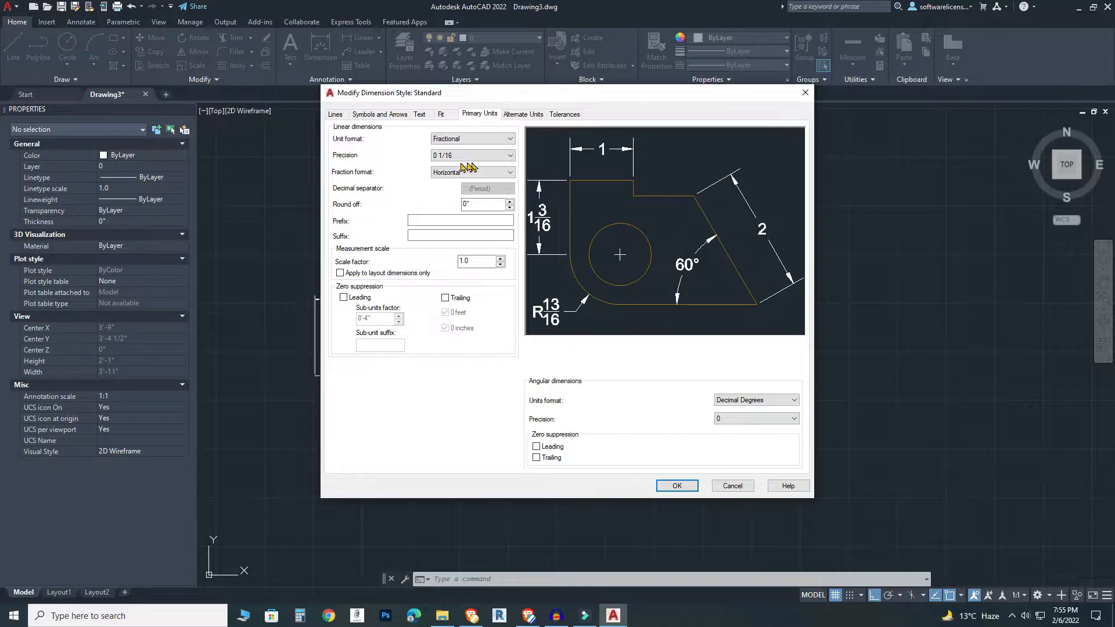
pyautogui.click(474, 141)
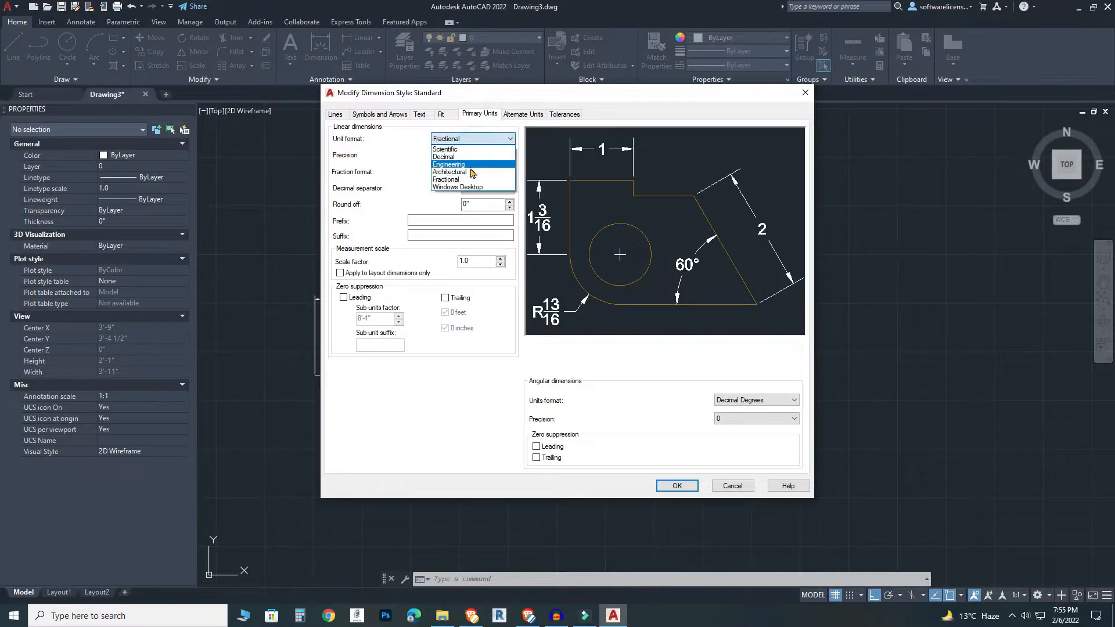
pyautogui.click(472, 172)
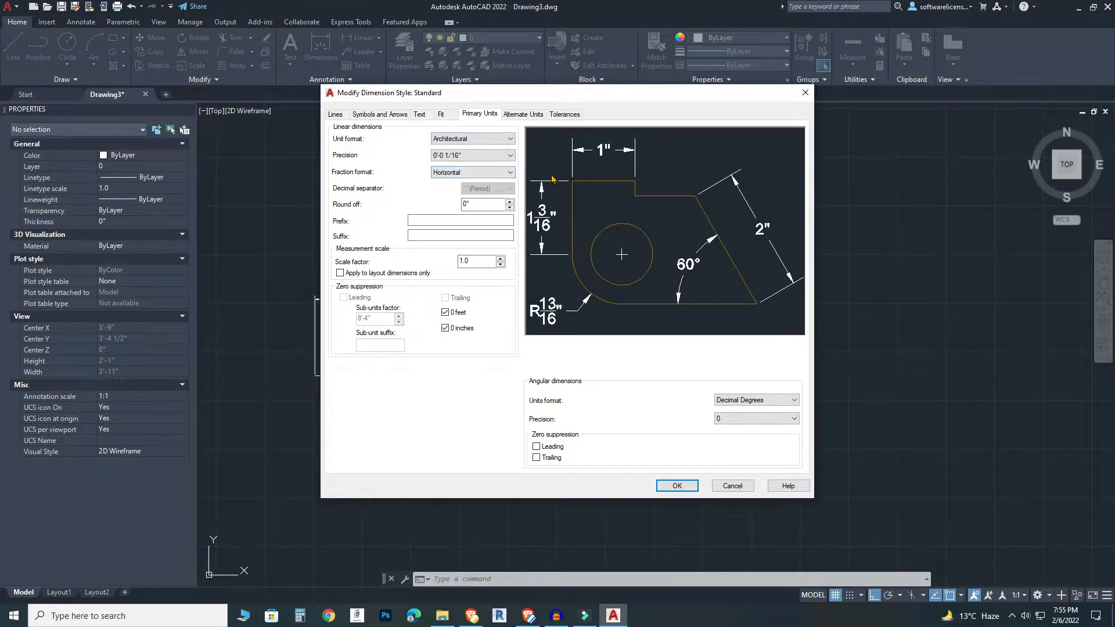
pyautogui.click(470, 155)
pyautogui.click(471, 164)
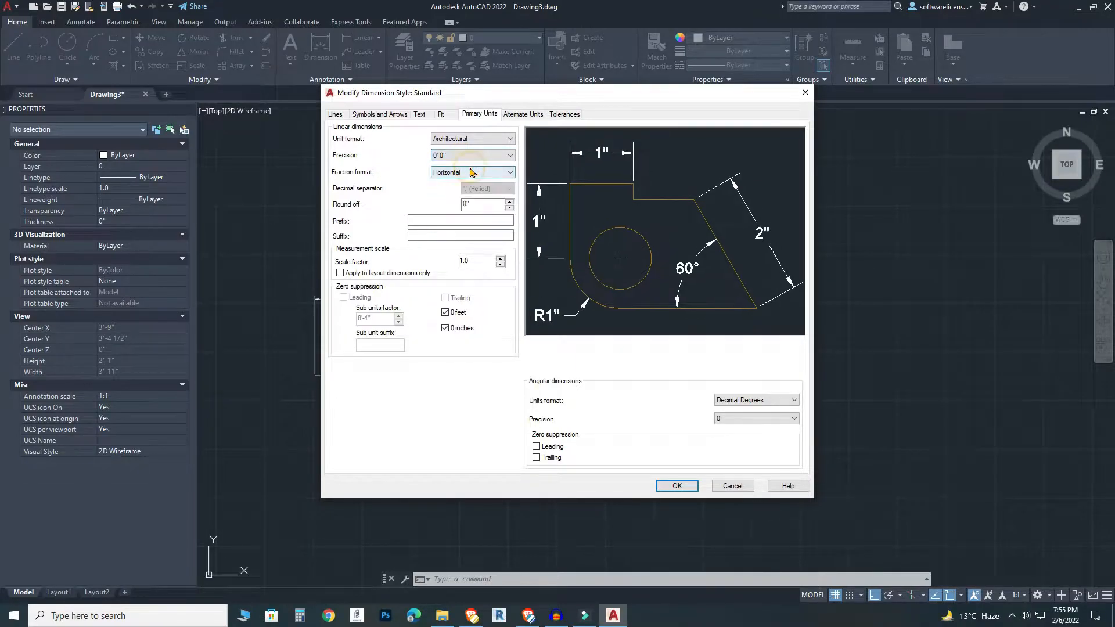
# Keep the Horizontal fraction format, accept the Standard style changes and close the Dimension Style Manager.
pyautogui.click(465, 174)
pyautogui.click(397, 166)
pyautogui.click(449, 173)
pyautogui.click(401, 173)
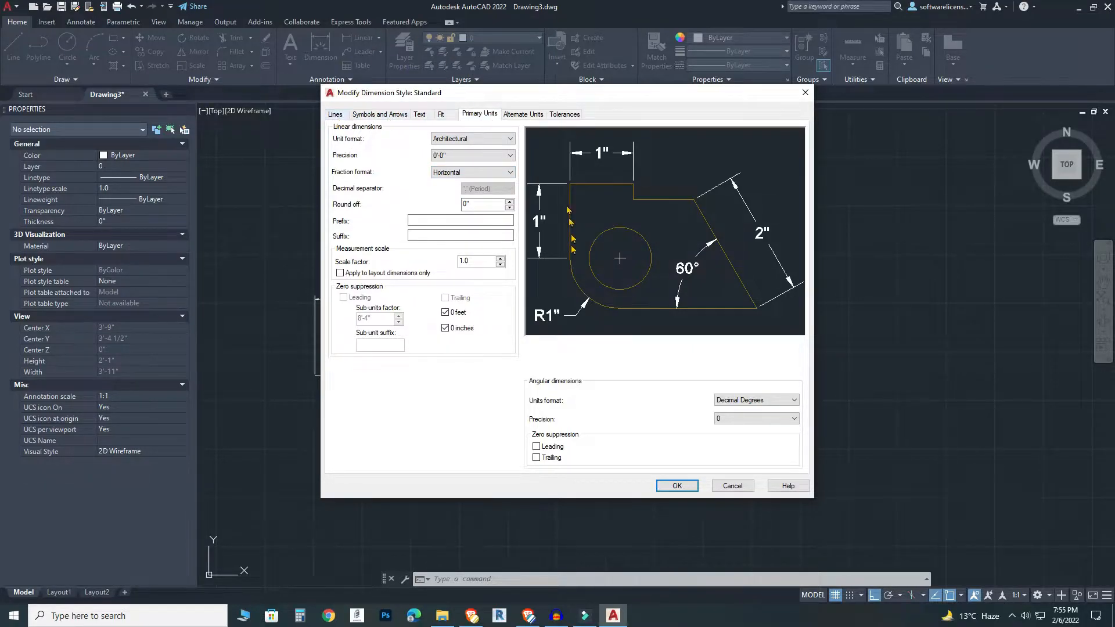
pyautogui.click(664, 487)
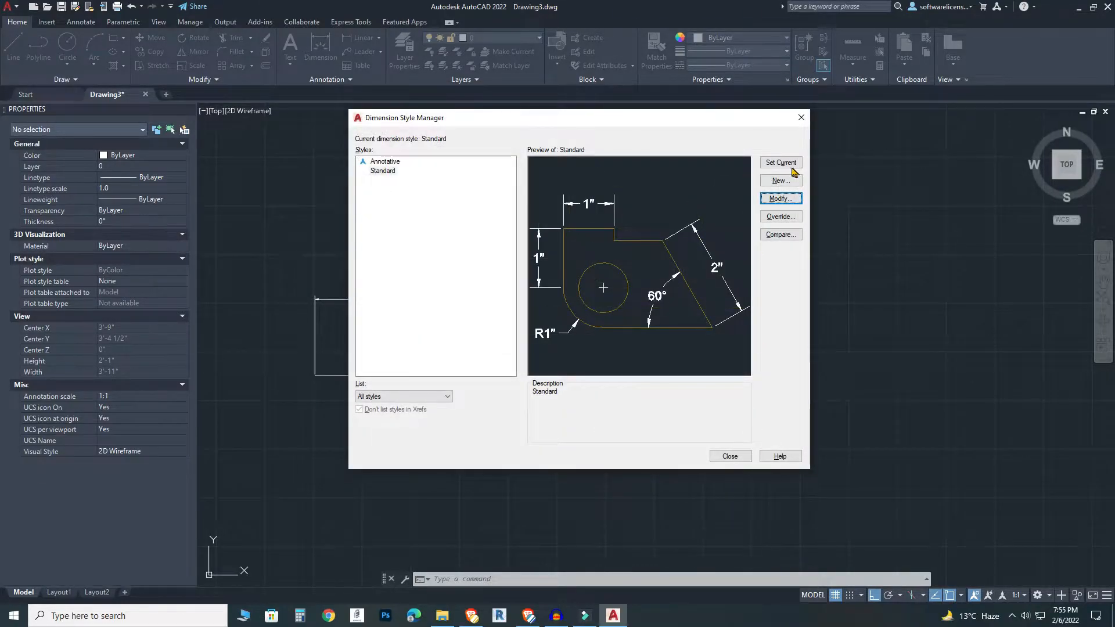
pyautogui.moveTo(659, 113)
pyautogui.mouseDown()
pyautogui.moveTo(943, 226)
pyautogui.moveTo(938, 216)
pyautogui.mouseUp()
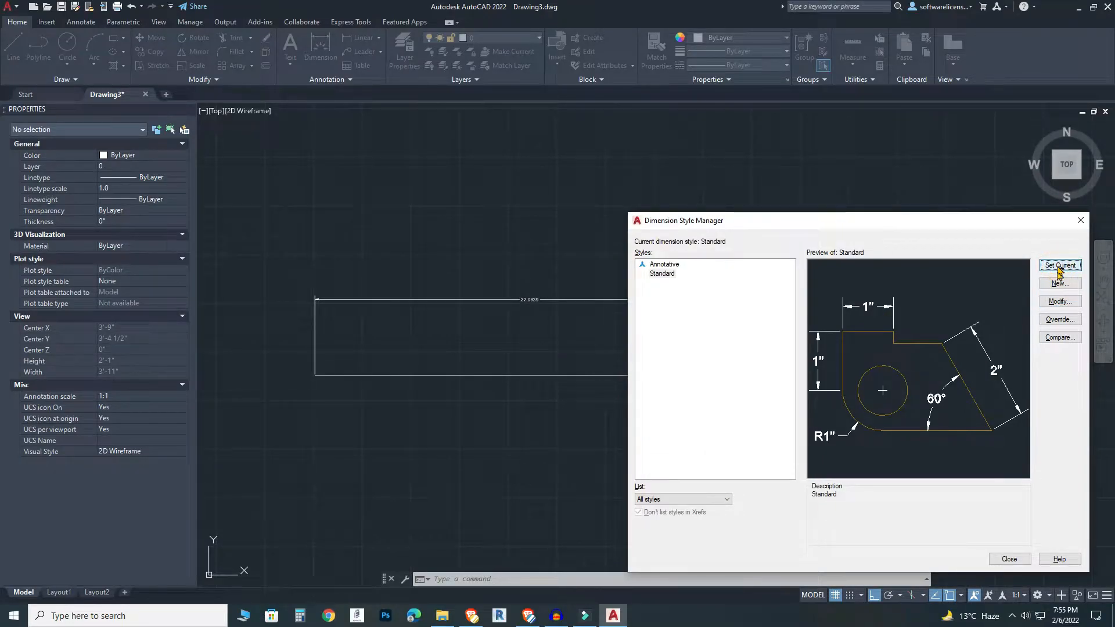
pyautogui.click(1008, 559)
# Examine the line's dimension text up close and at full extent to check its unit format and size.
pyautogui.scroll(4, 511, 291)
pyautogui.moveTo(497, 269)
pyautogui.mouseDown()
pyautogui.moveTo(590, 348)
pyautogui.moveTo(667, 281)
pyautogui.moveTo(570, 236)
pyautogui.moveTo(505, 293)
pyautogui.mouseUp()
pyautogui.scroll(3, 545, 309)
pyautogui.click(528, 274)
pyautogui.click(697, 388)
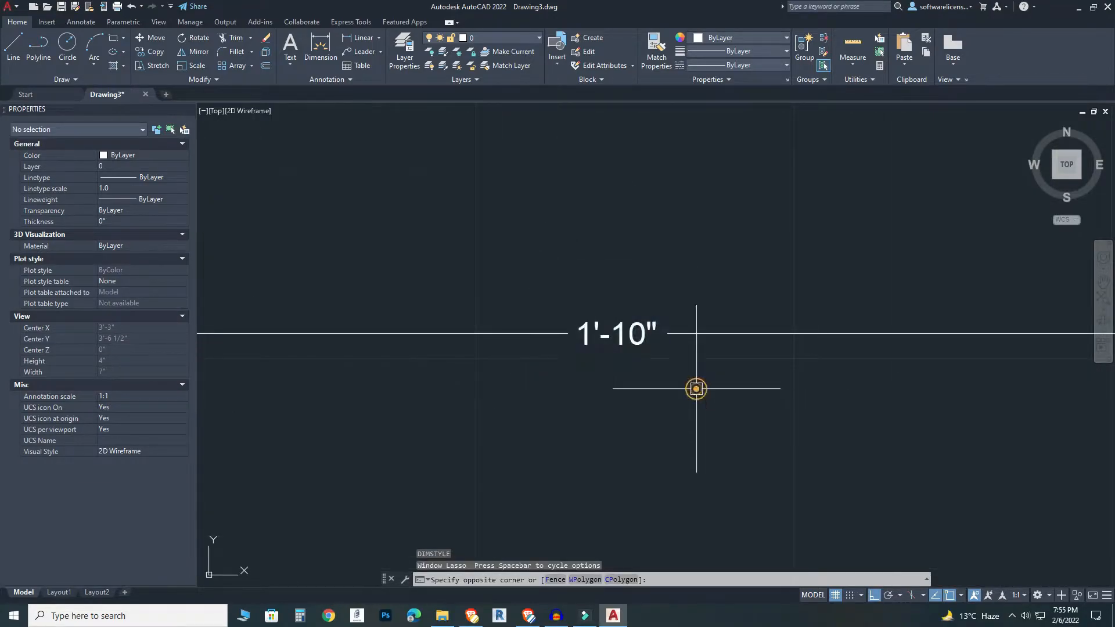
pyautogui.click(529, 274)
pyautogui.click(687, 381)
pyautogui.scroll(-5, 597, 270)
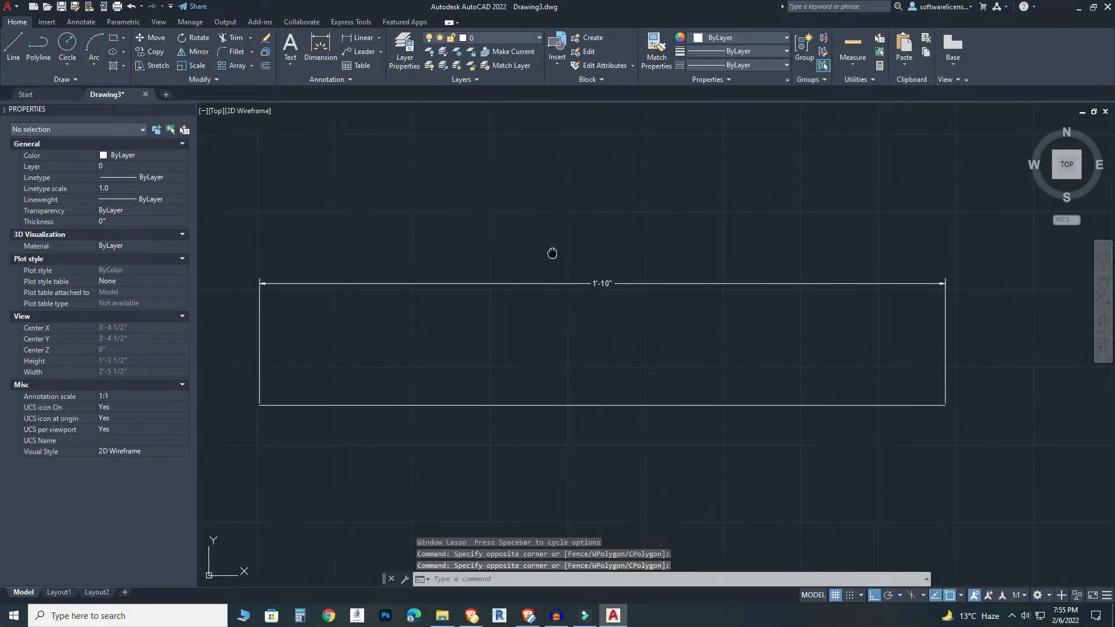
pyautogui.click(542, 234)
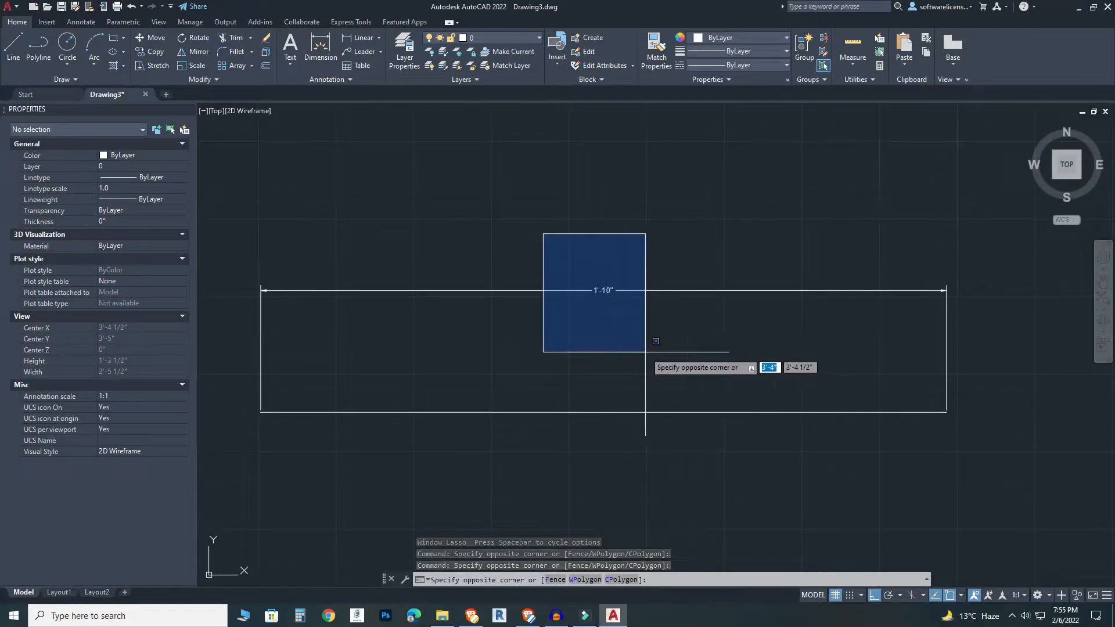
pyautogui.click(643, 350)
pyautogui.click(558, 244)
pyautogui.click(645, 331)
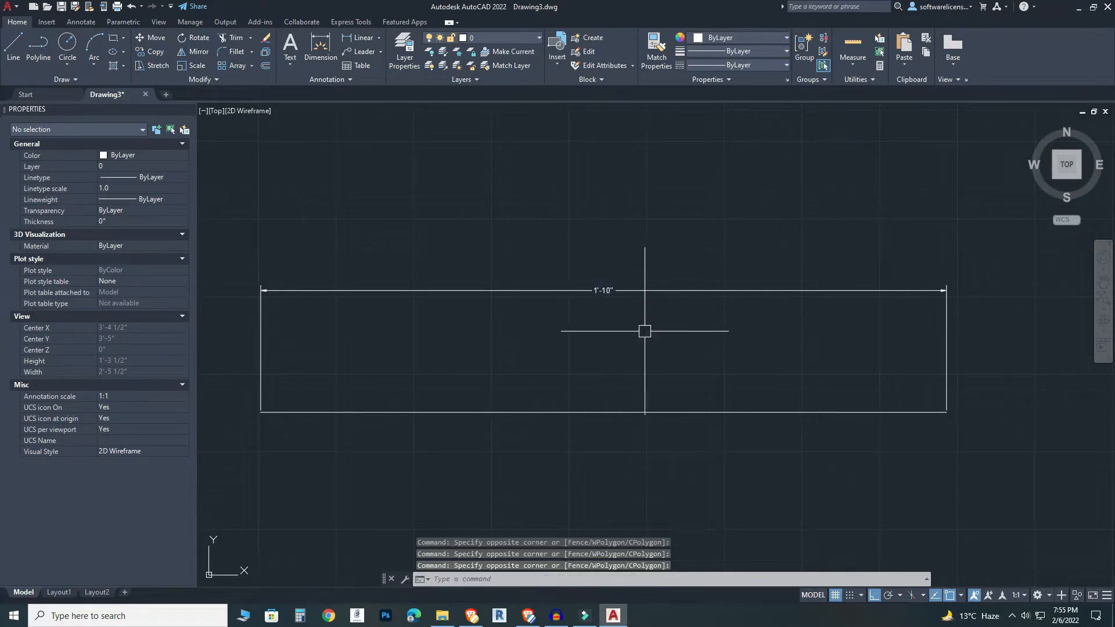
# Set the Standard dimension style's text height to 4" and apply the change to the drawing.
pyautogui.write('d')
pyautogui.press('Return')
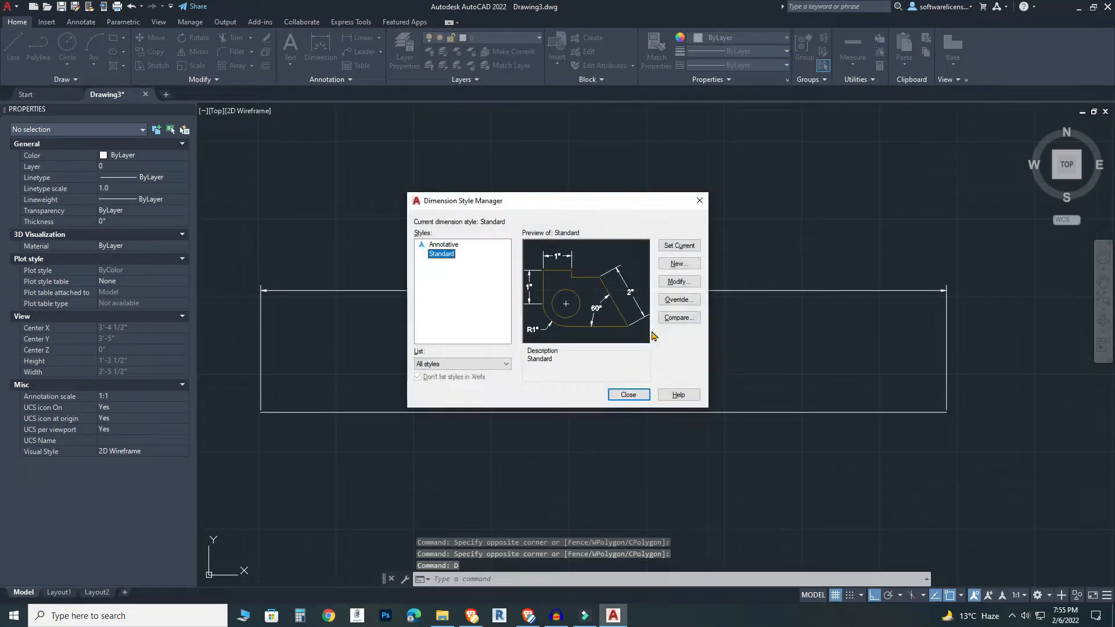
pyautogui.click(677, 283)
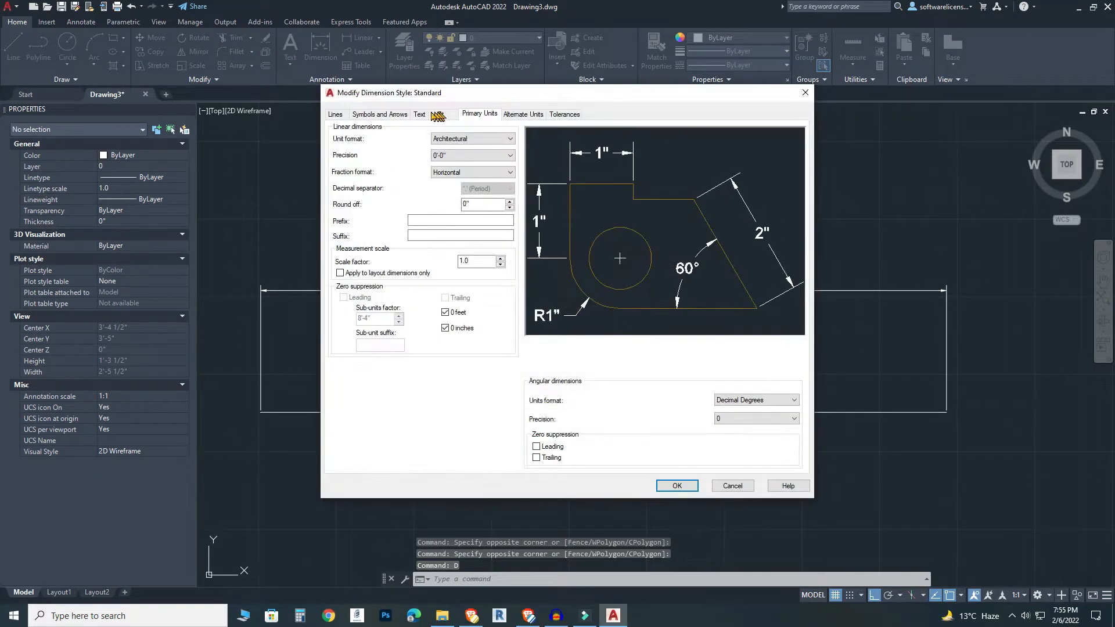
pyautogui.click(419, 116)
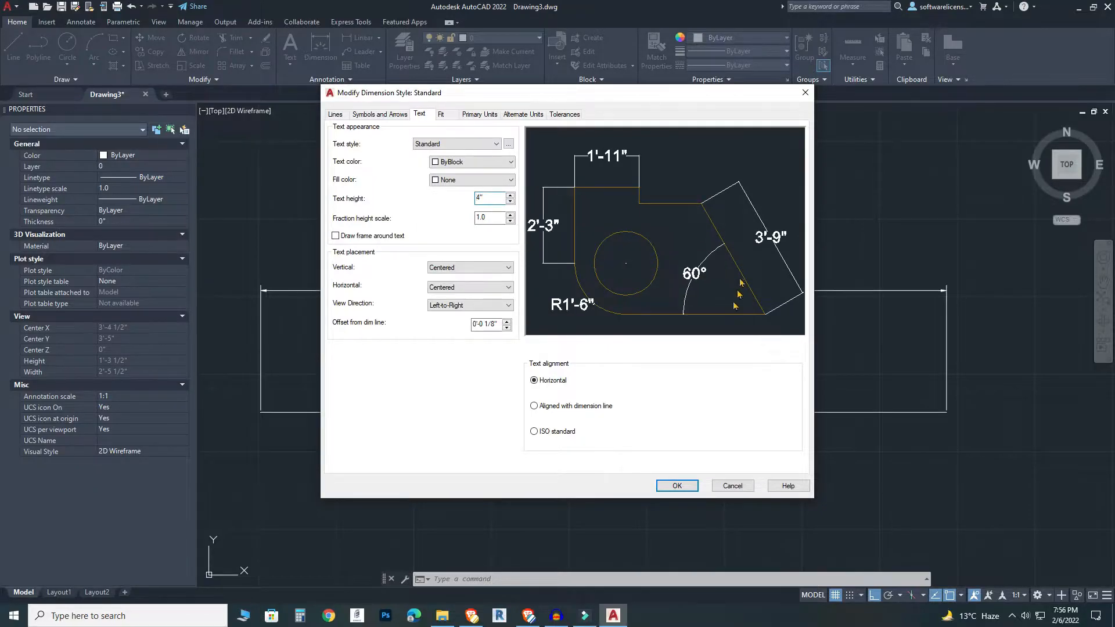
pyautogui.click(667, 486)
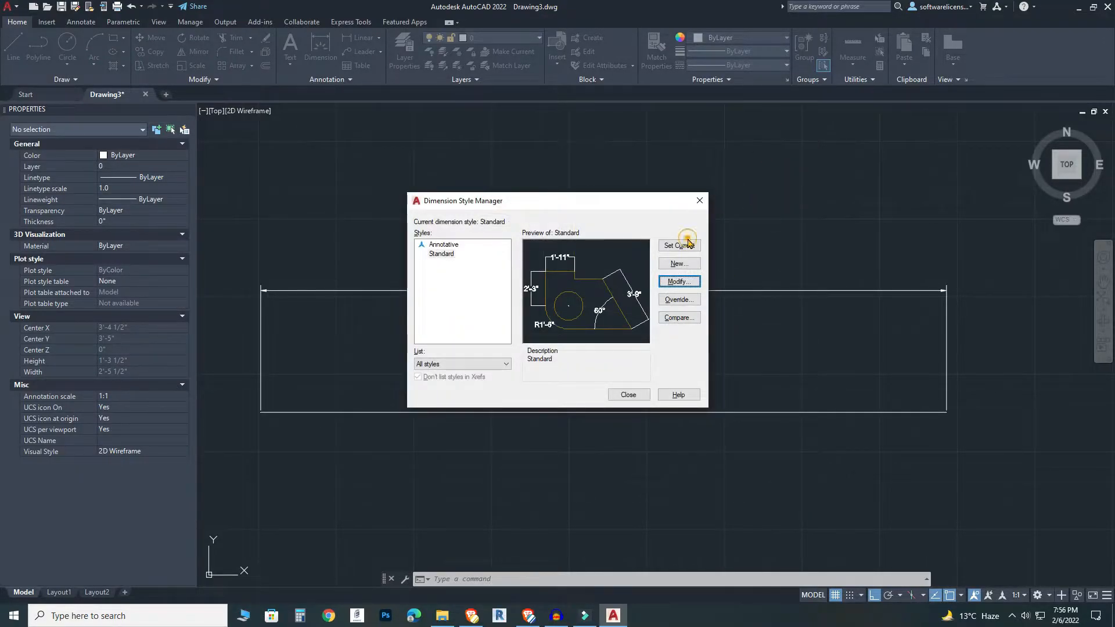
pyautogui.click(633, 395)
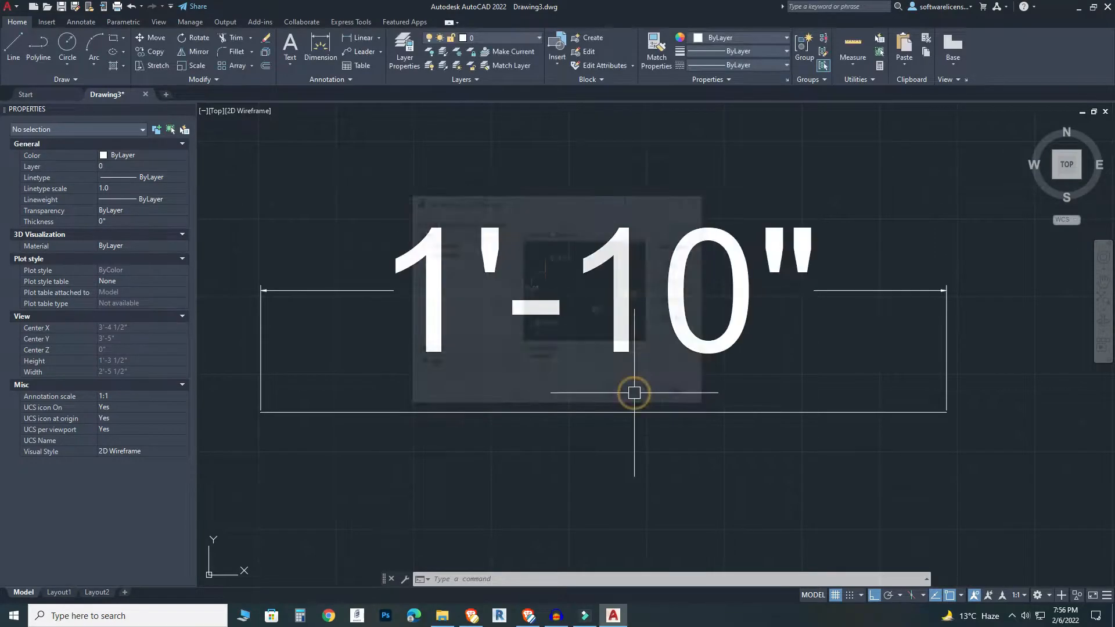
# Examine the enlarged dimension text on the line at several magnifications to judge its readability.
pyautogui.scroll(-4, 401, 276)
pyautogui.click(373, 203)
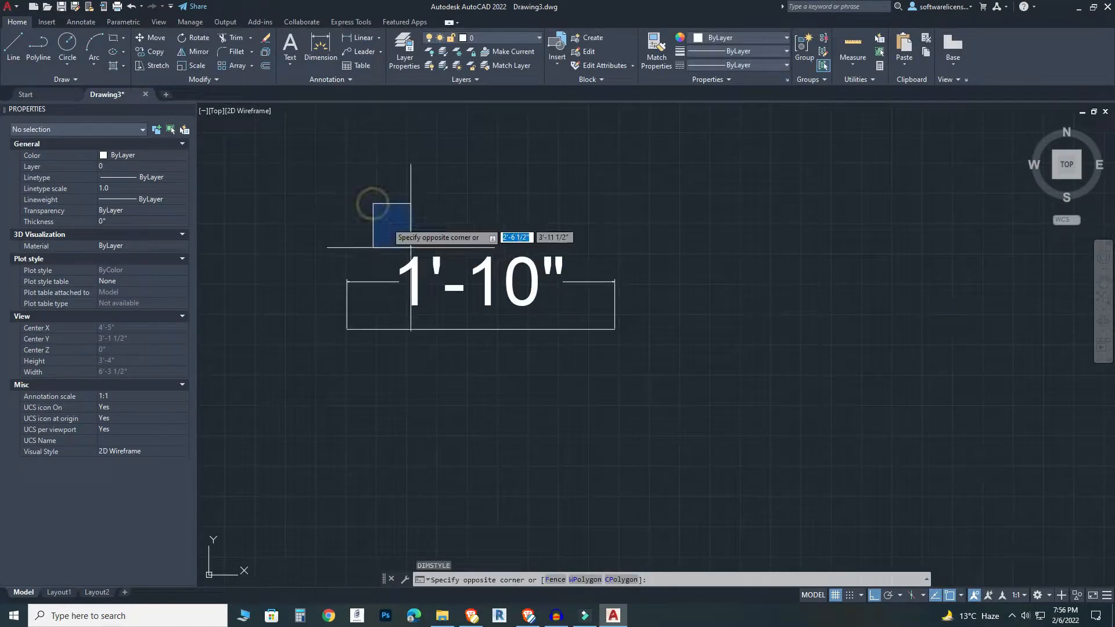
pyautogui.click(589, 311)
pyautogui.scroll(-2, 393, 311)
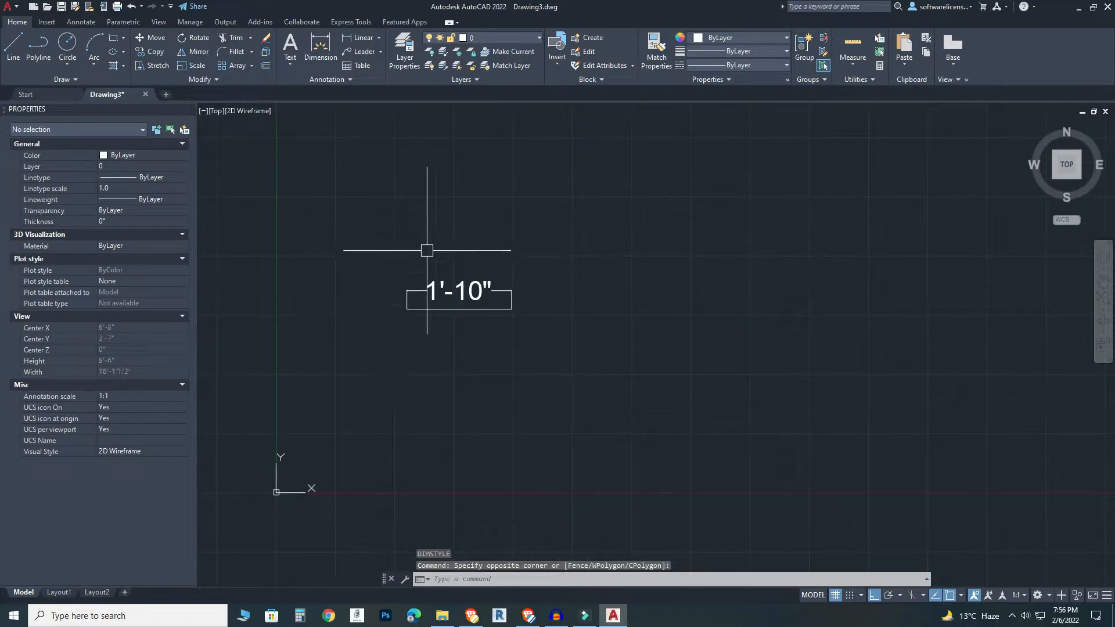
pyautogui.scroll(5, 414, 258)
pyautogui.click(410, 248)
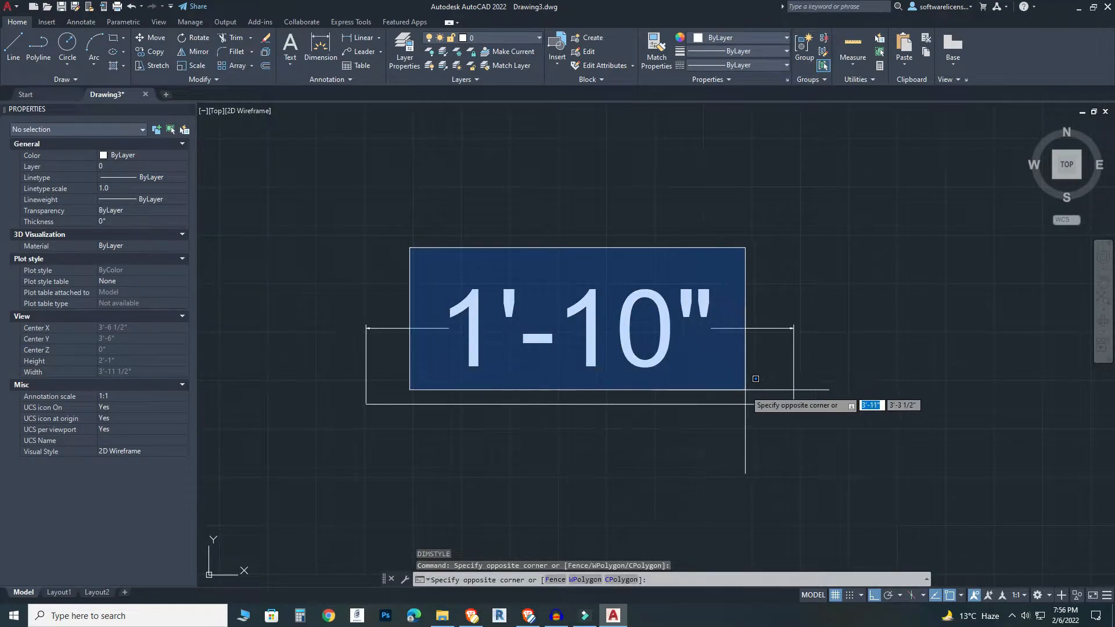
pyautogui.click(744, 377)
pyautogui.scroll(-4, 785, 369)
# Draw a vertical 40' line to the right of the short dimensioned line.
pyautogui.moveTo(786, 369); pyautogui.dragTo(485, 371, button='middle')
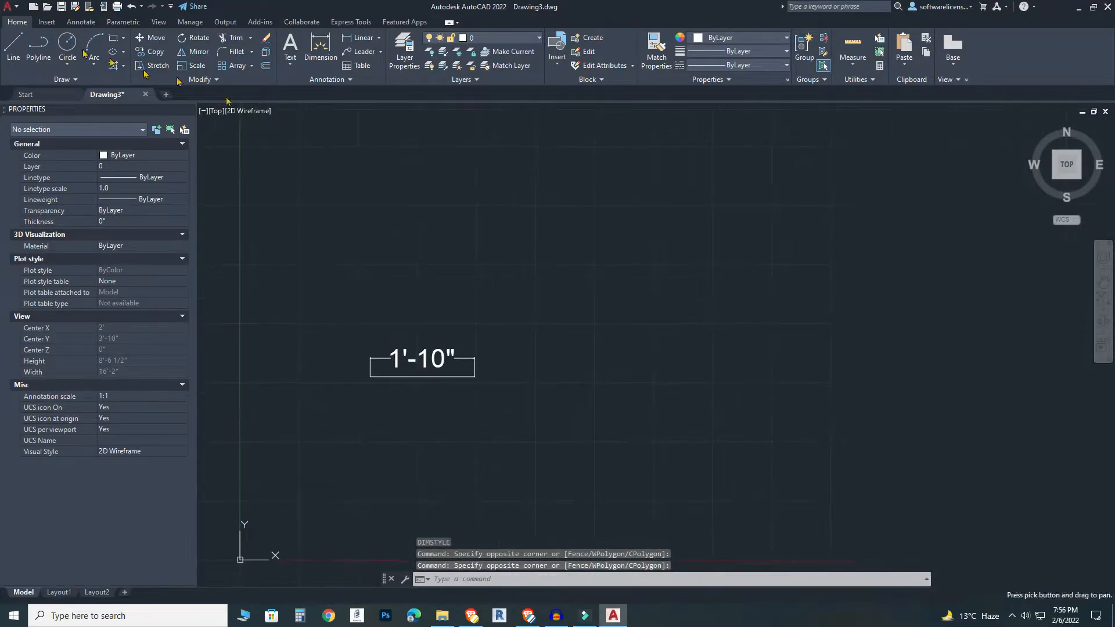
pyautogui.click(14, 46)
pyautogui.click(662, 480)
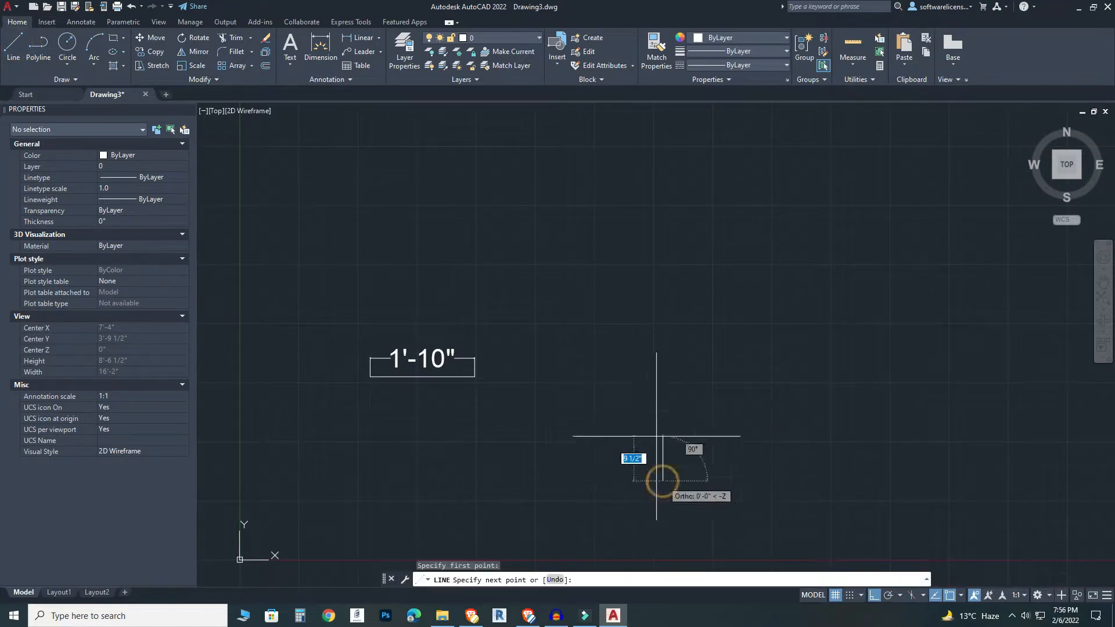
pyautogui.write('40')
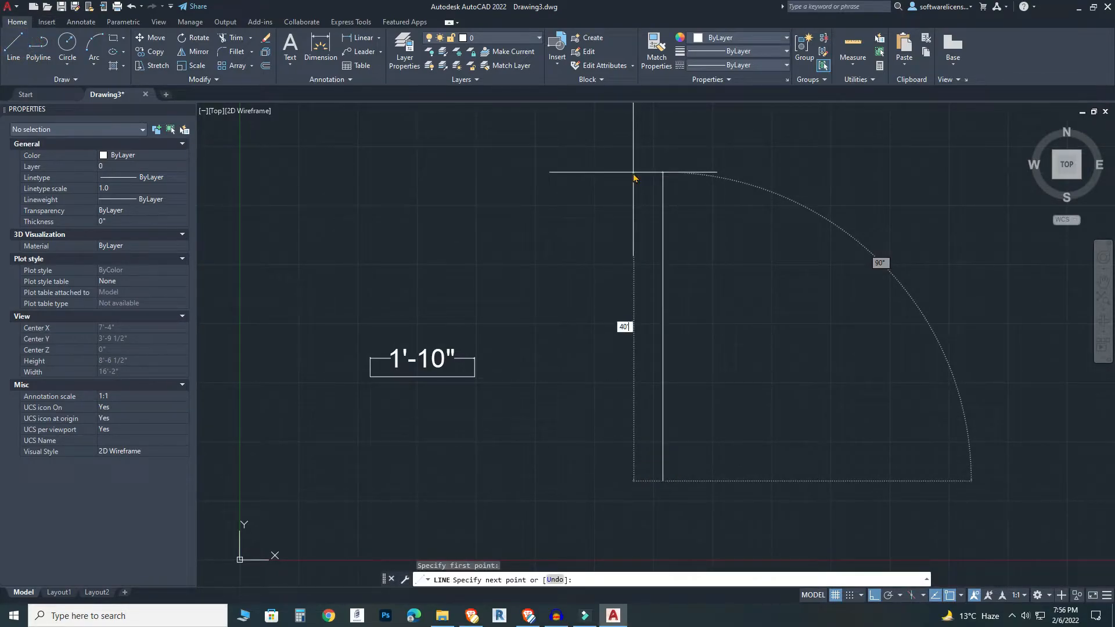
pyautogui.write("'")
pyautogui.press('Return')
pyautogui.scroll(-5, 633, 198)
pyautogui.moveTo(736, 289); pyautogui.dragTo(639, 424, button='middle')
pyautogui.moveTo(640, 289); pyautogui.dragTo(619, 339, button='middle')
pyautogui.press('Escape')
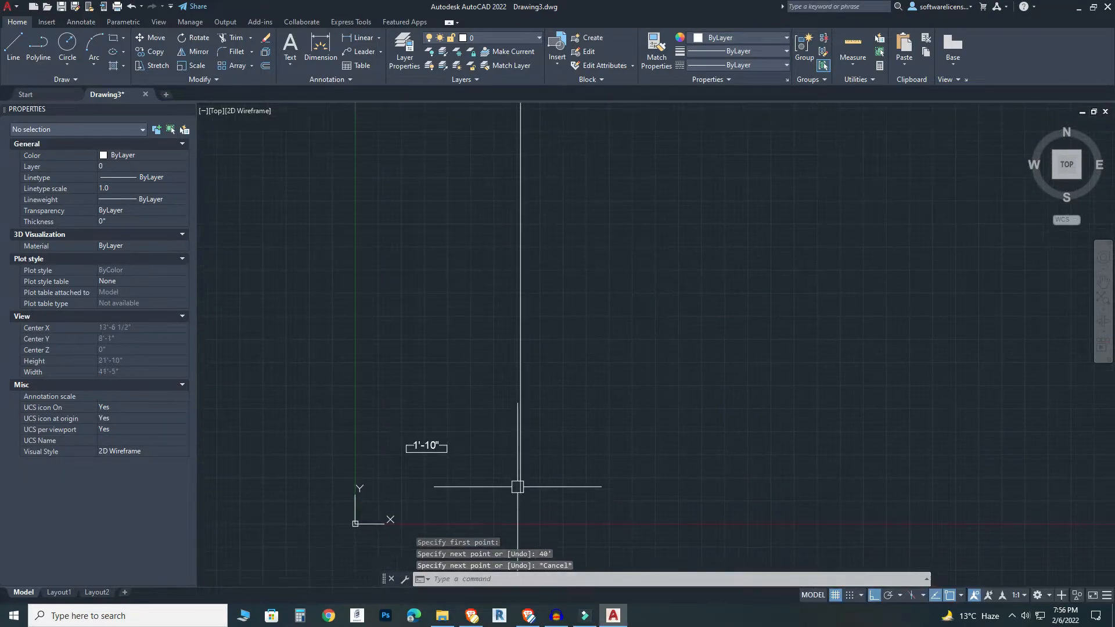
# Dimension the tall vertical line's full length, placing the dimension line close to its left side.
pyautogui.scroll(-6, 579, 235)
pyautogui.moveTo(582, 256); pyautogui.dragTo(517, 420, button='middle')
pyautogui.scroll(-2, 517, 420)
pyautogui.scroll(4, 531, 381)
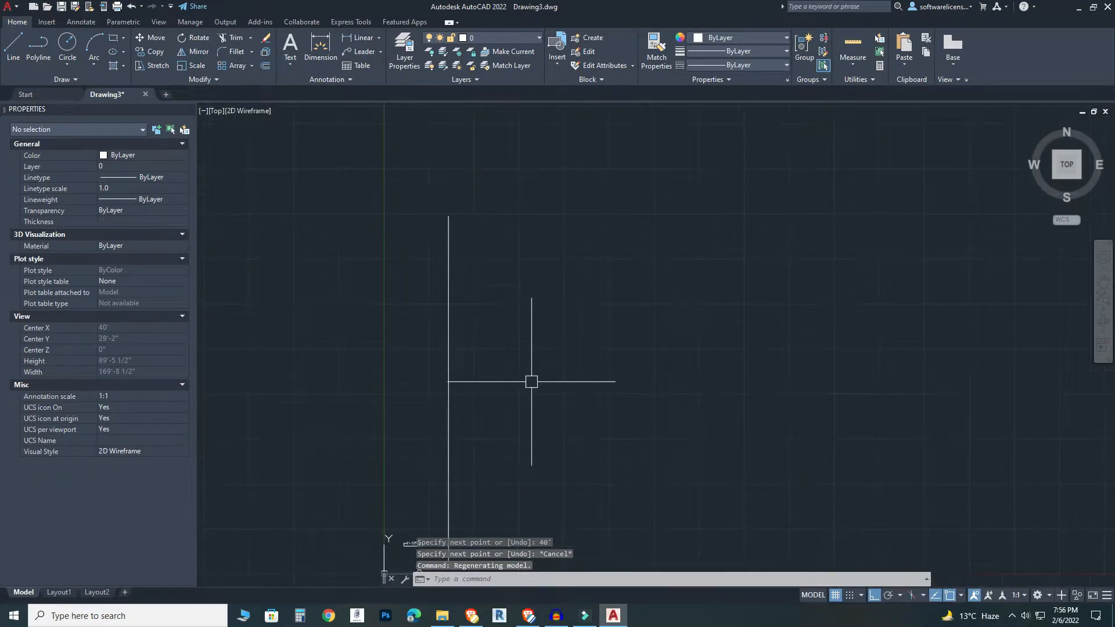
pyautogui.write('dim')
pyautogui.press('Return')
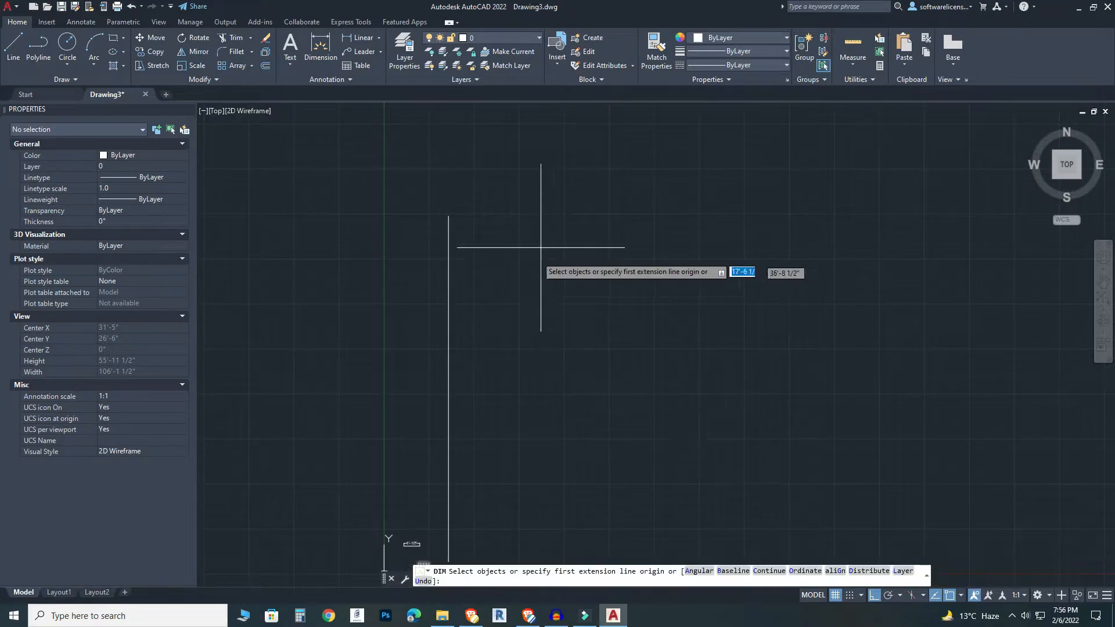
pyautogui.click(448, 216)
pyautogui.scroll(-4, 424, 349)
pyautogui.scroll(2, 450, 430)
pyautogui.click(420, 416)
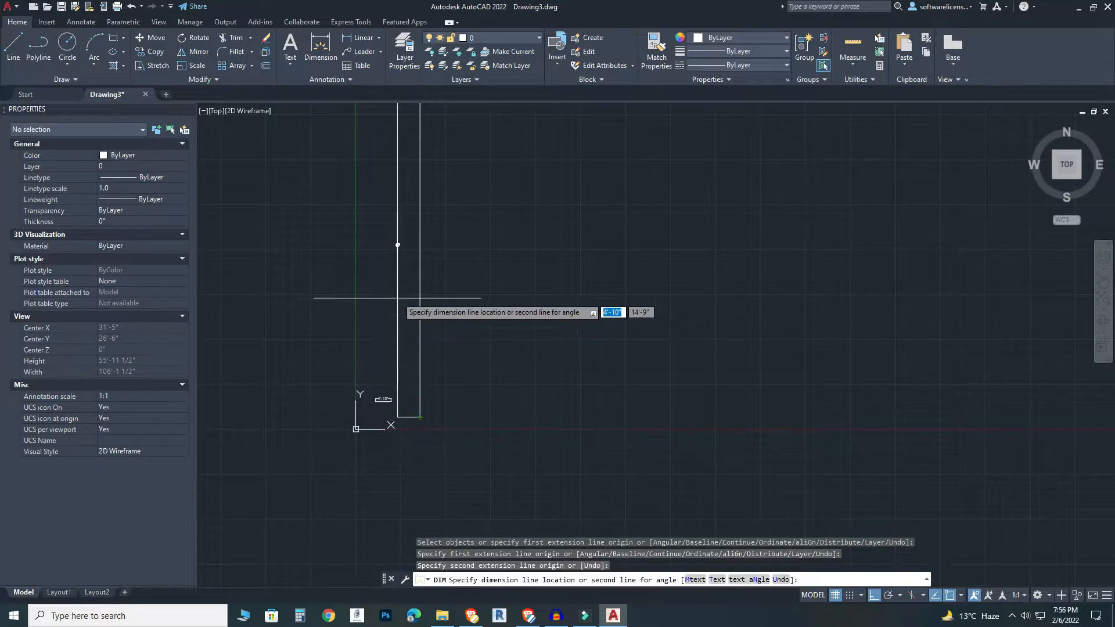
pyautogui.click(398, 244)
pyautogui.scroll(3, 398, 245)
pyautogui.scroll(-6, 426, 282)
pyautogui.press('Escape')
# Check the size of the tall line's dimension text up close, and erase both the dimension and the line.
pyautogui.scroll(5, 404, 263)
pyautogui.click(415, 253)
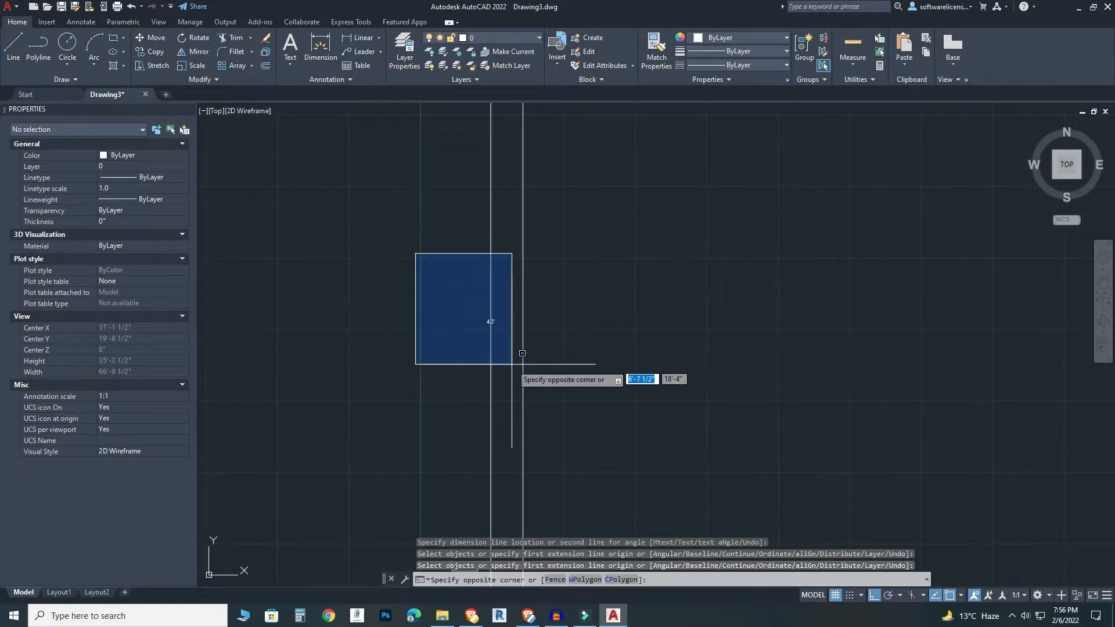
pyautogui.click(511, 364)
pyautogui.scroll(2, 491, 321)
pyautogui.click(474, 301)
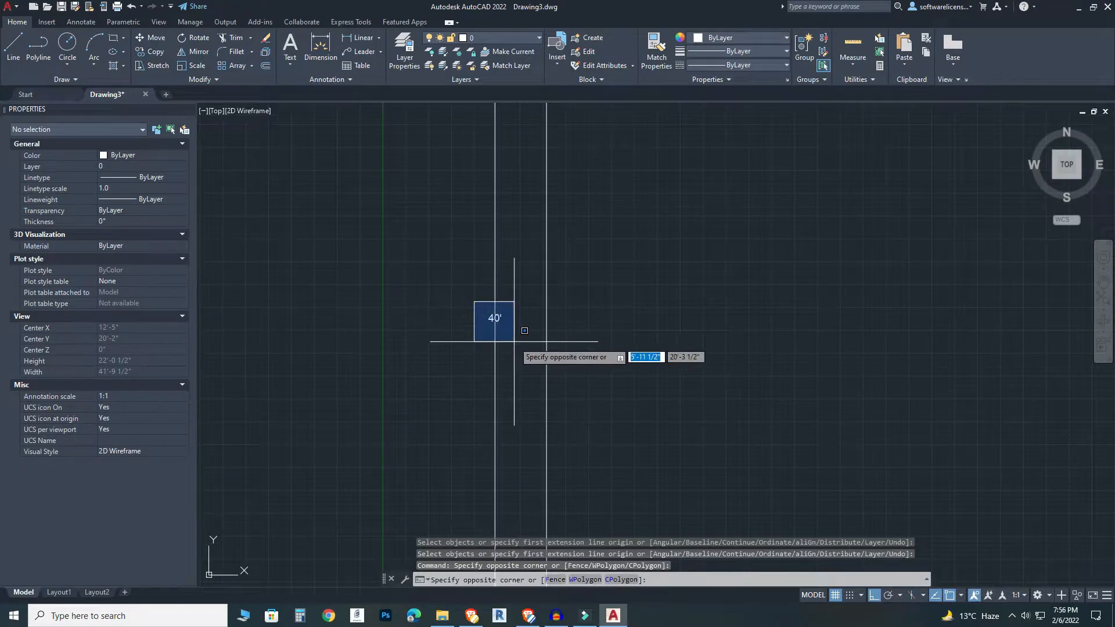
pyautogui.click(513, 302)
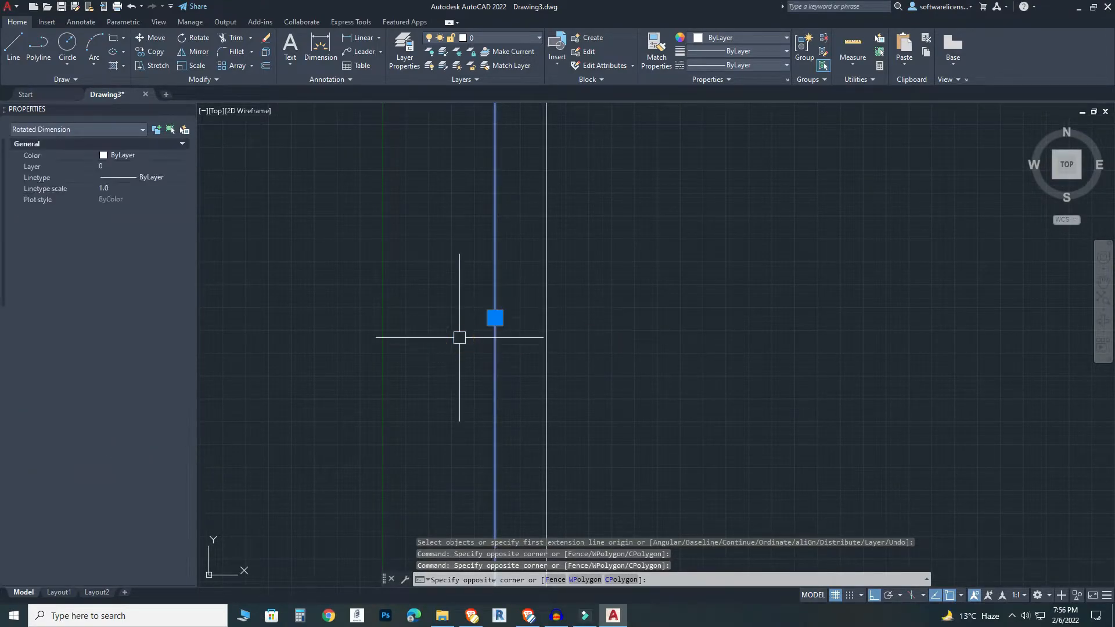
pyautogui.press('Delete')
pyautogui.click(631, 266)
pyautogui.click(483, 341)
pyautogui.press('Delete')
# Open the Standard dimension style for modification and check which text styles it offers.
pyautogui.scroll(-3, 598, 355)
pyautogui.moveTo(614, 386); pyautogui.dragTo(586, 69, button='middle')
pyautogui.scroll(3, 433, 199)
pyautogui.scroll(2, 569, 241)
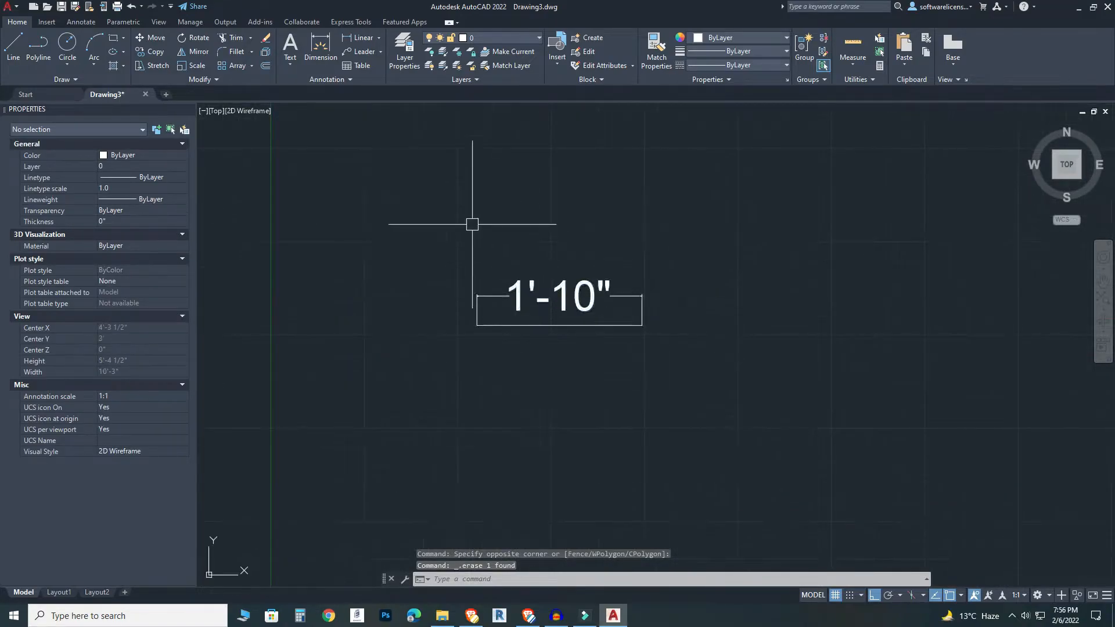
pyautogui.click(470, 219)
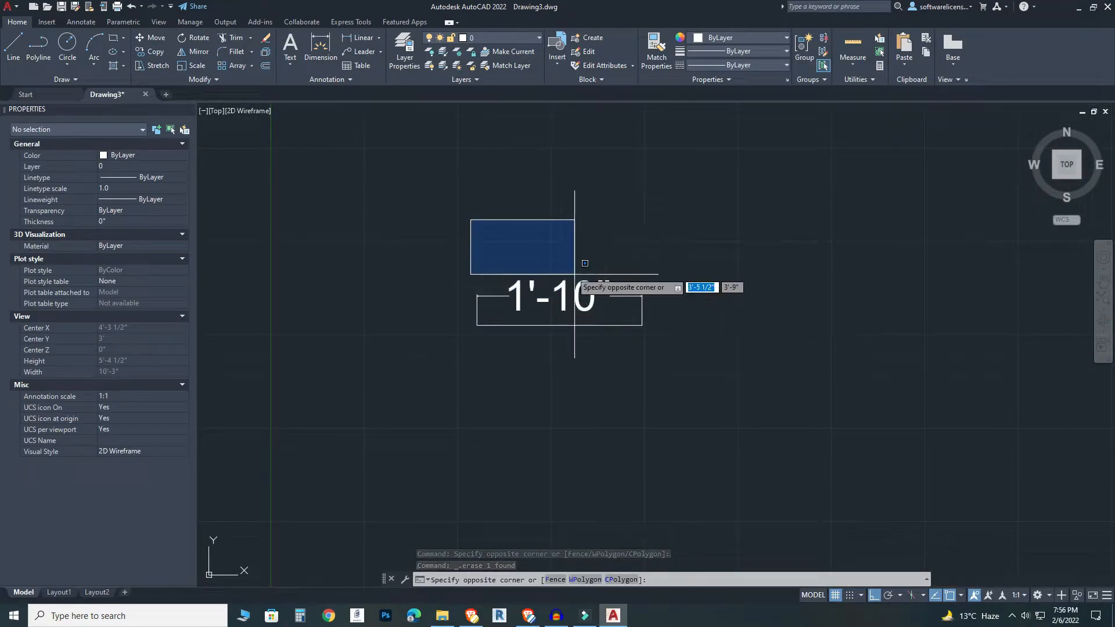
pyautogui.click(568, 268)
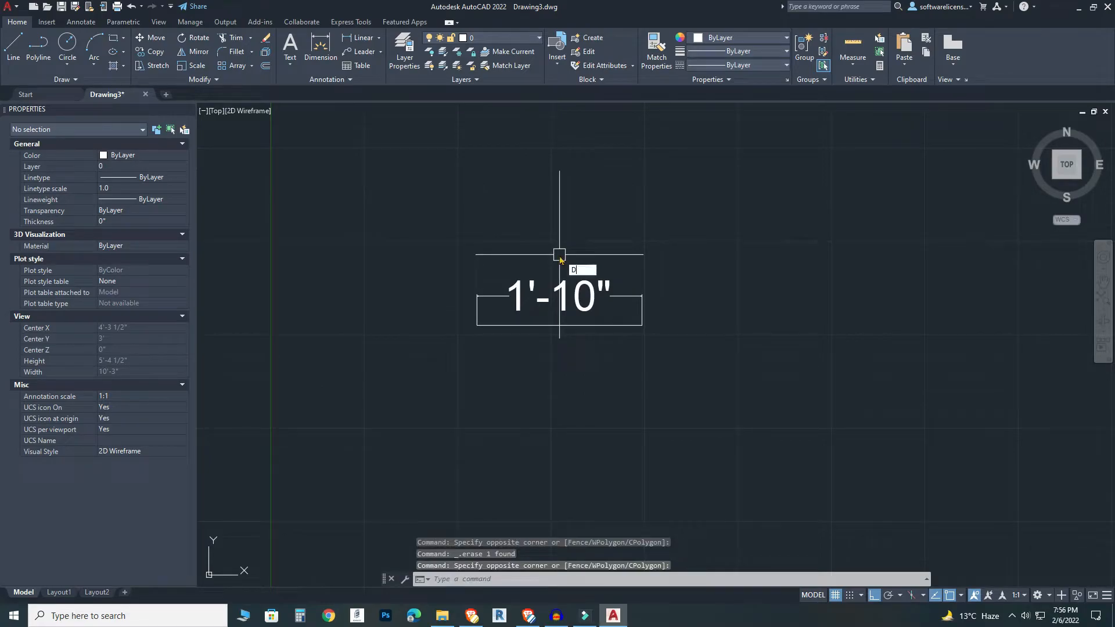
pyautogui.press('Return')
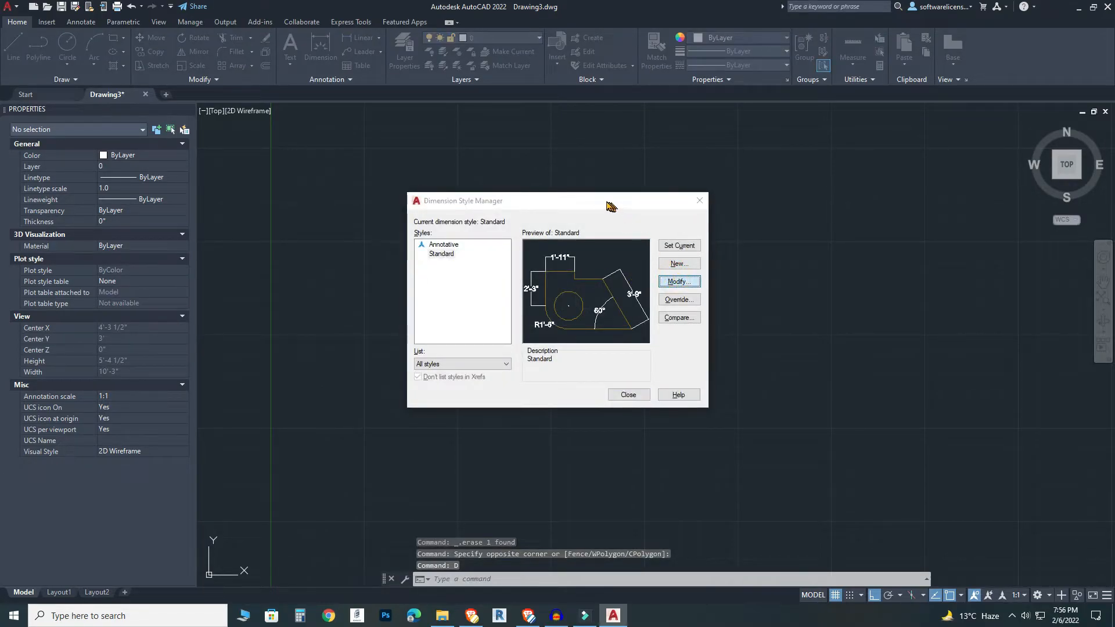
pyautogui.press('Return')
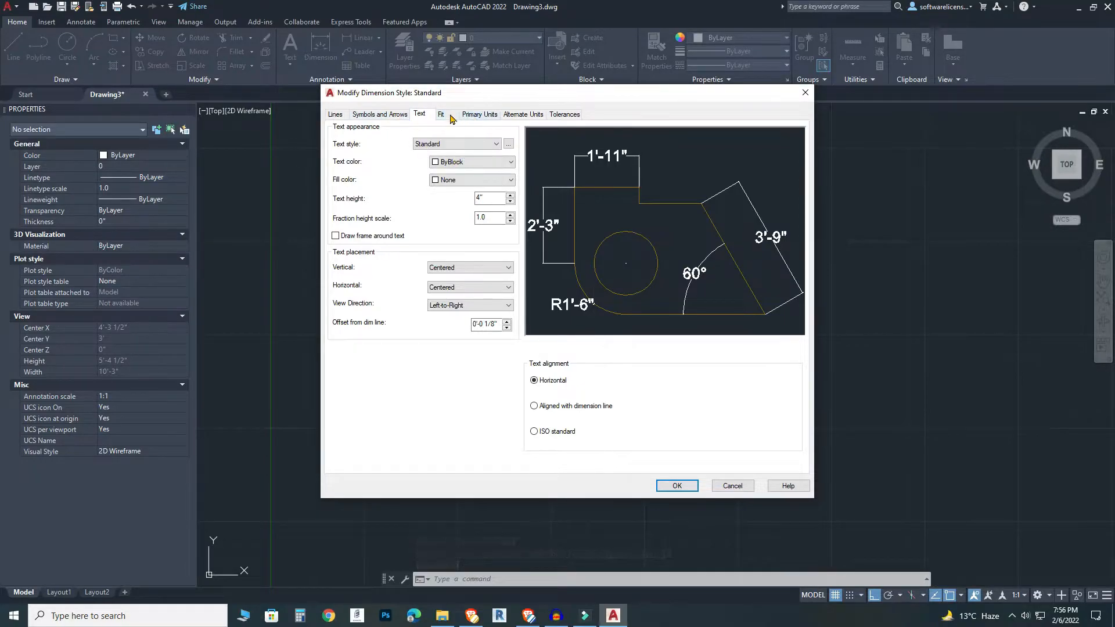
pyautogui.click(433, 145)
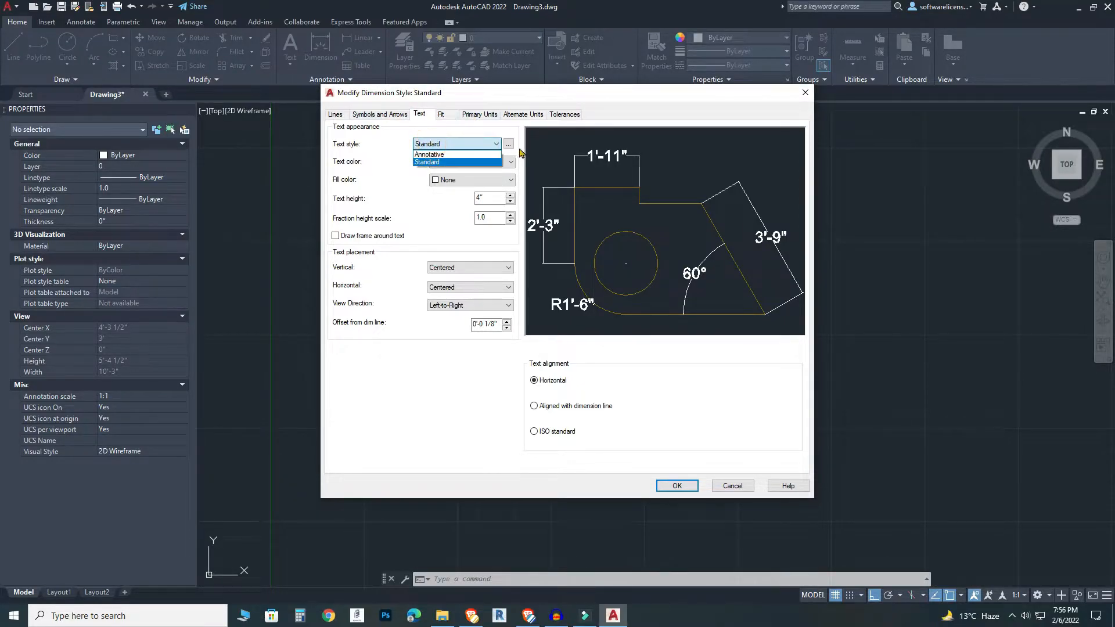
pyautogui.click(363, 143)
# Examine the Standard text style's settings, including the sample preview, the style list filter and the available fonts.
pyautogui.click(508, 144)
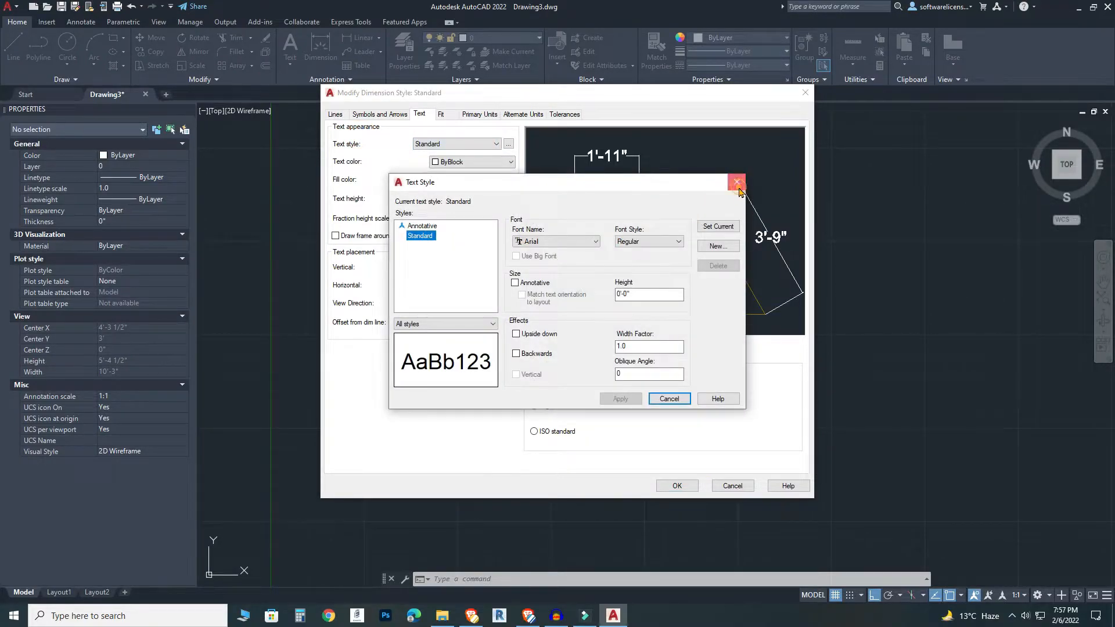
pyautogui.click(737, 185)
pyautogui.click(508, 145)
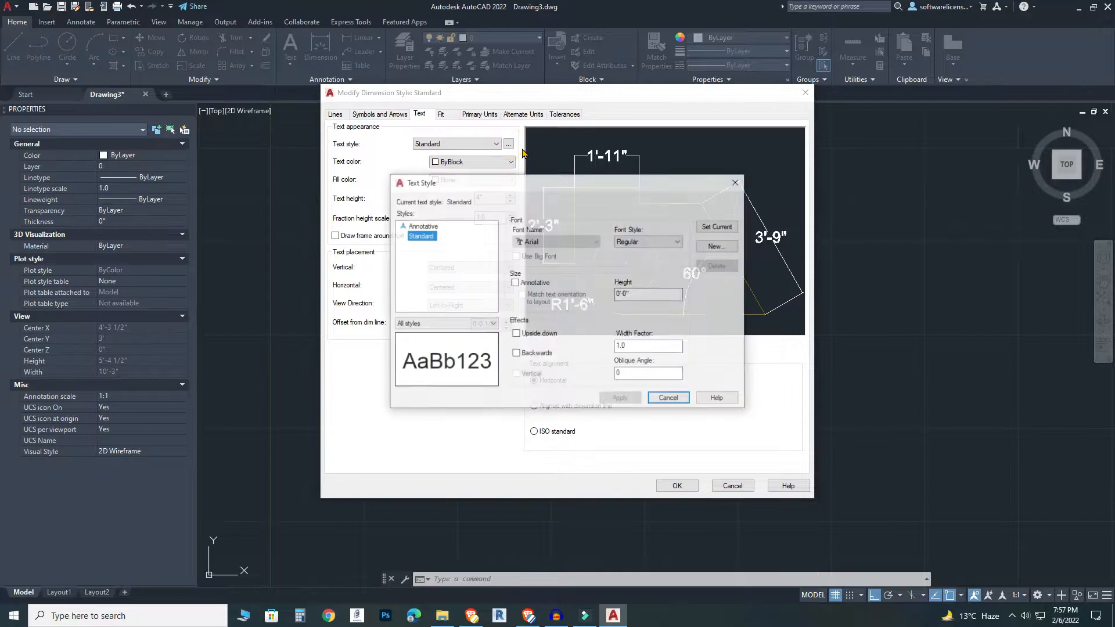
pyautogui.click(429, 364)
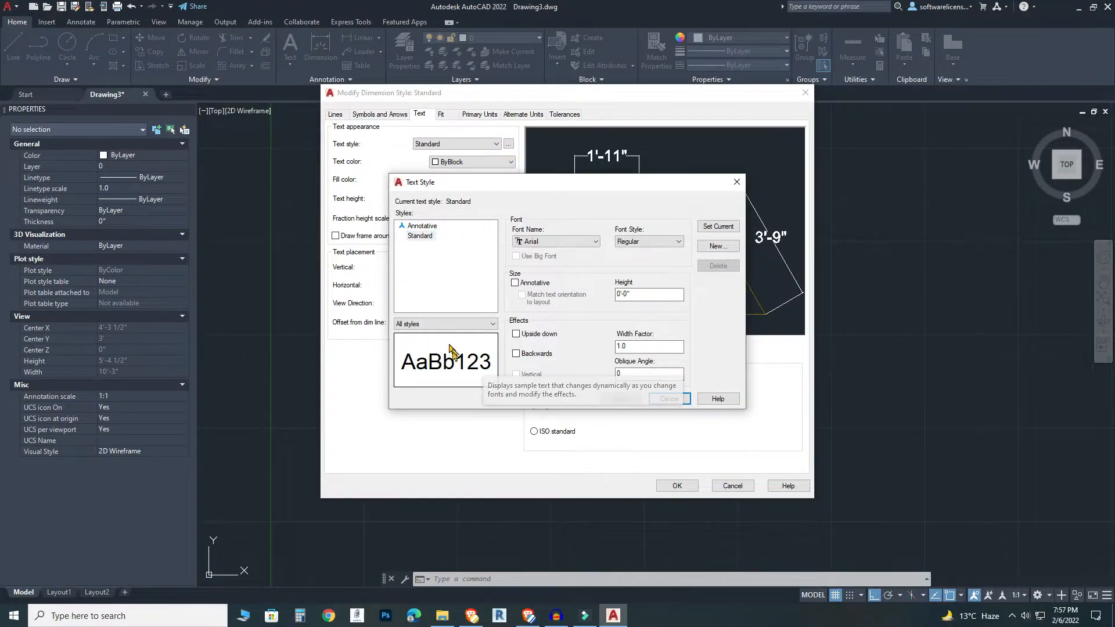
pyautogui.click(455, 323)
pyautogui.click(455, 323)
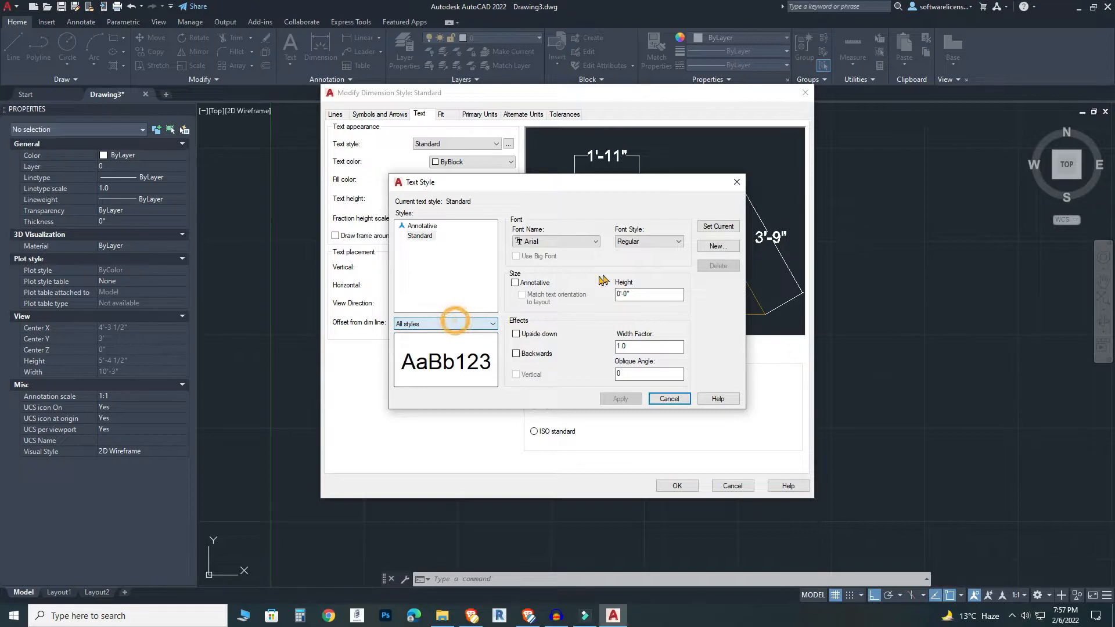
pyautogui.click(566, 240)
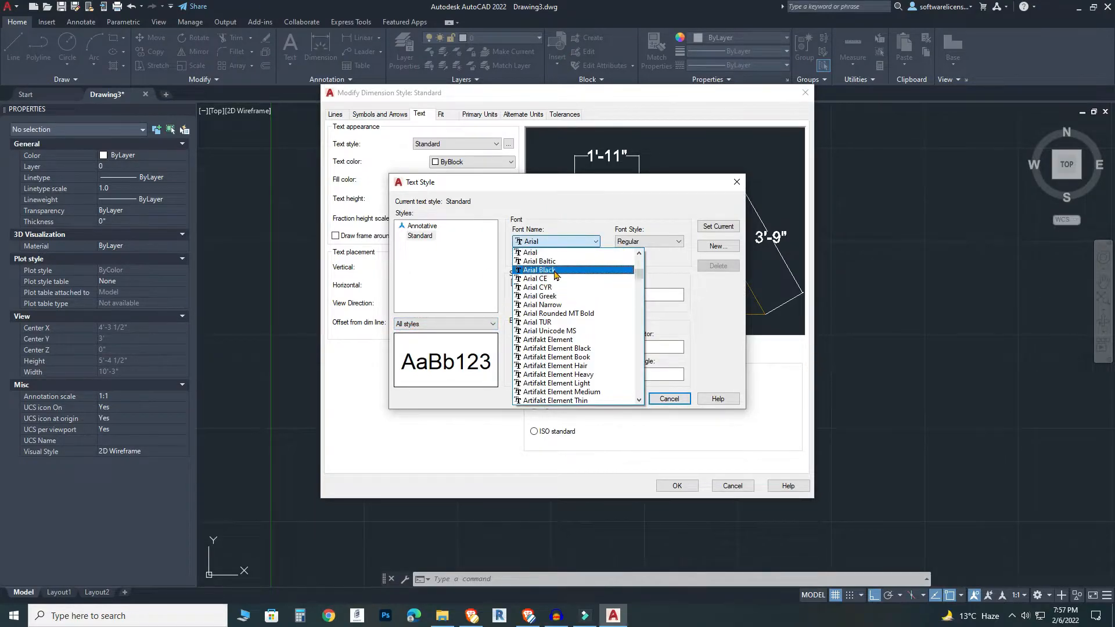
pyautogui.scroll(-2, 557, 299)
pyautogui.scroll(-10, 556, 298)
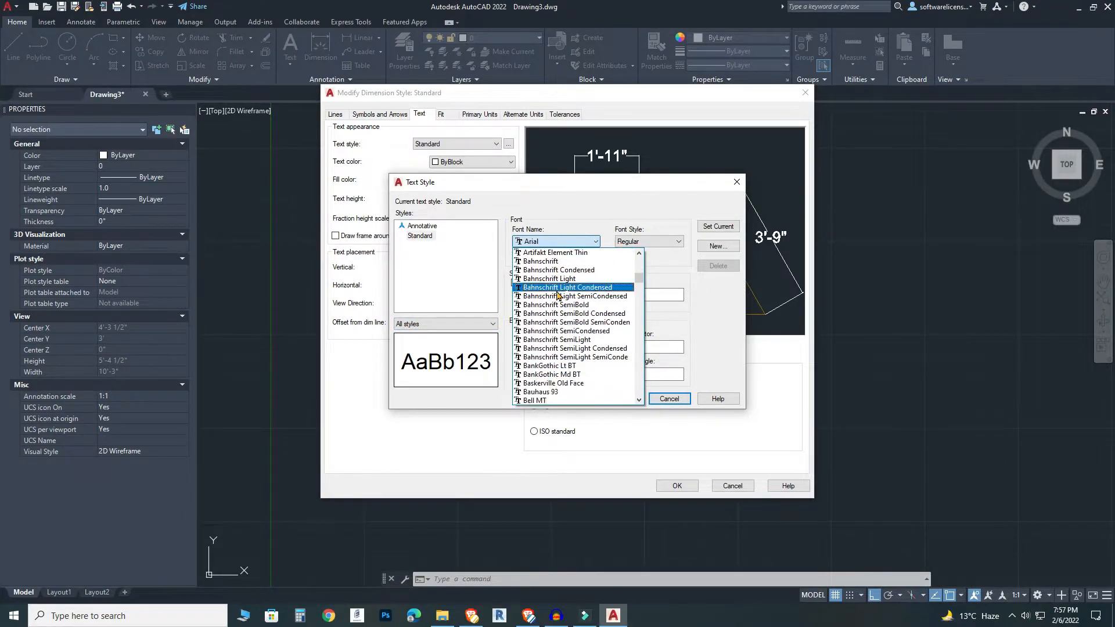
pyautogui.click(563, 227)
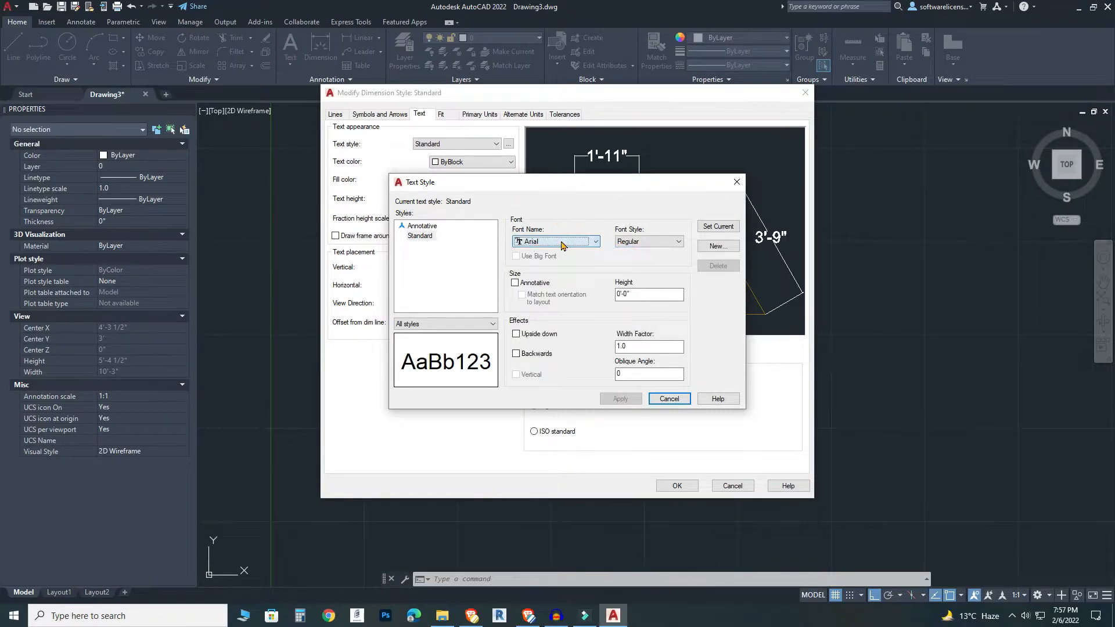
# Keep the Regular font style and 1.0 width factor, set the Standard text style current and close its settings.
pyautogui.click(647, 242)
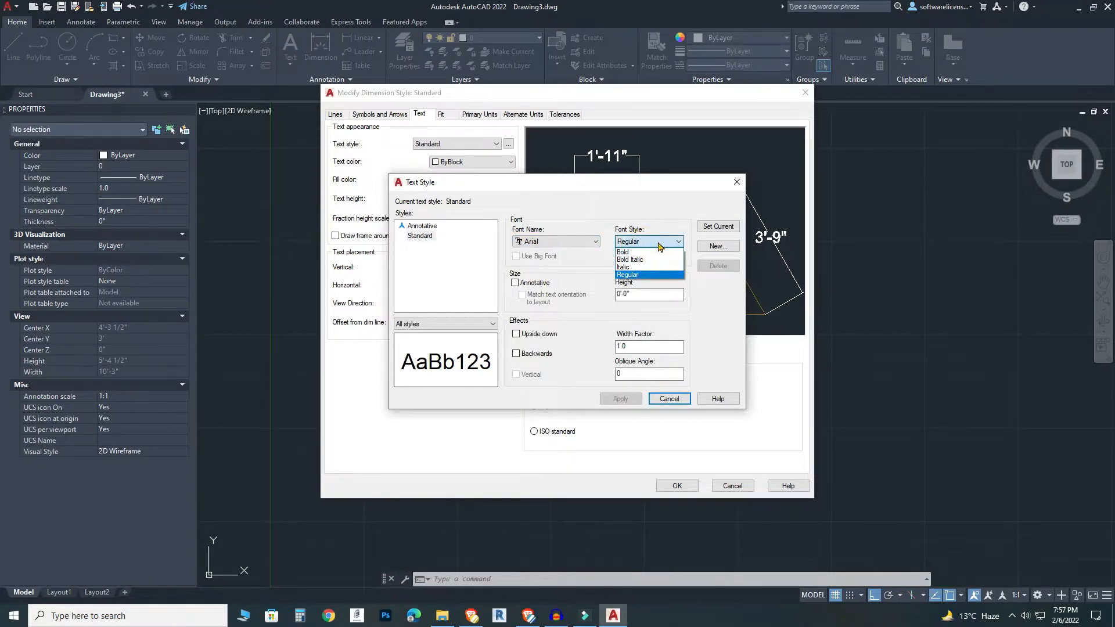
pyautogui.click(635, 242)
pyautogui.click(649, 340)
pyautogui.doubleClick(652, 347)
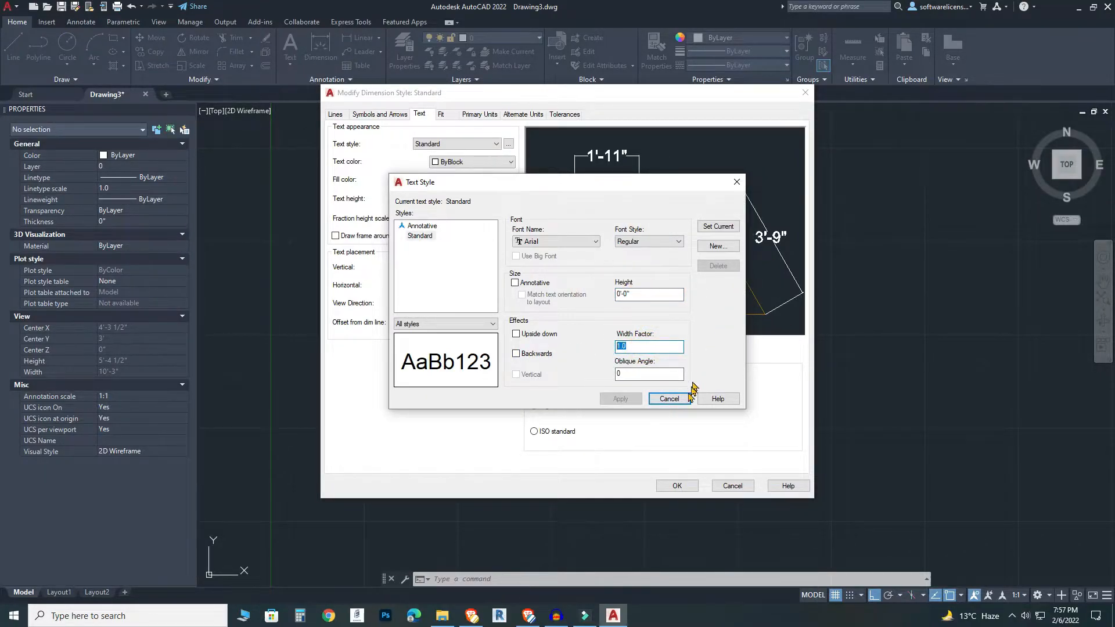
pyautogui.click(713, 228)
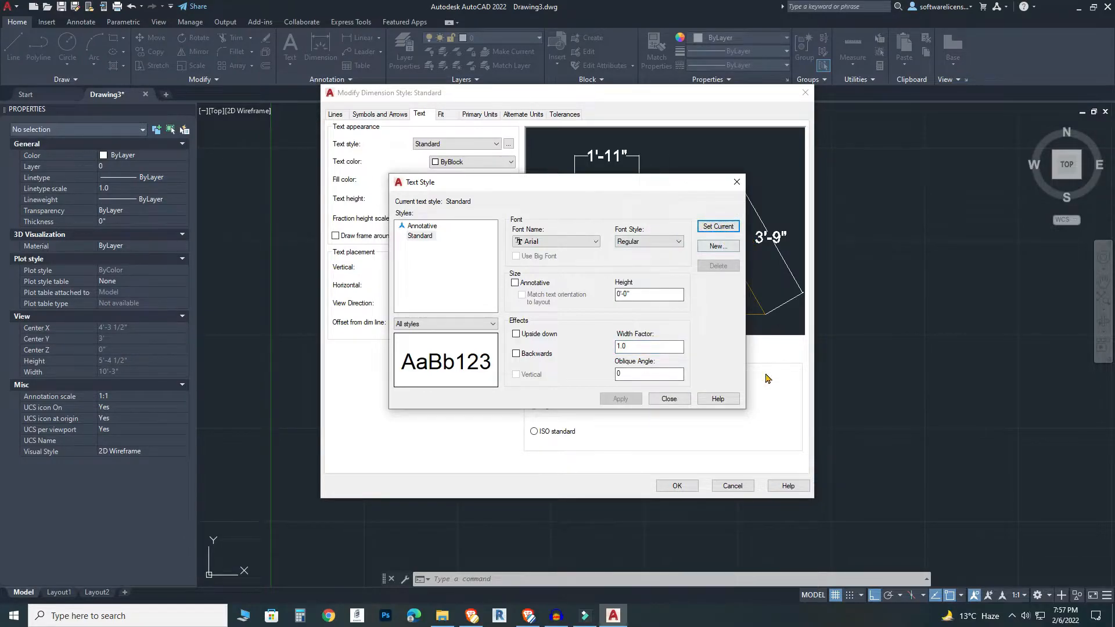
pyautogui.click(665, 400)
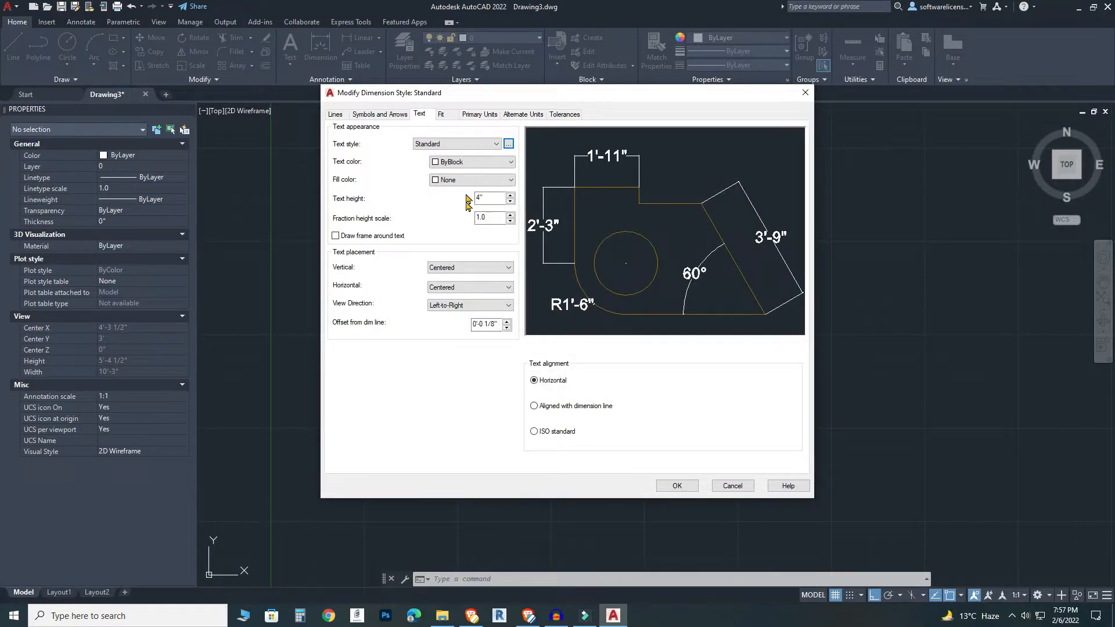
# Try red, yellow and index color 250 as the dimension text color of the Standard style.
pyautogui.click(469, 163)
pyautogui.click(464, 191)
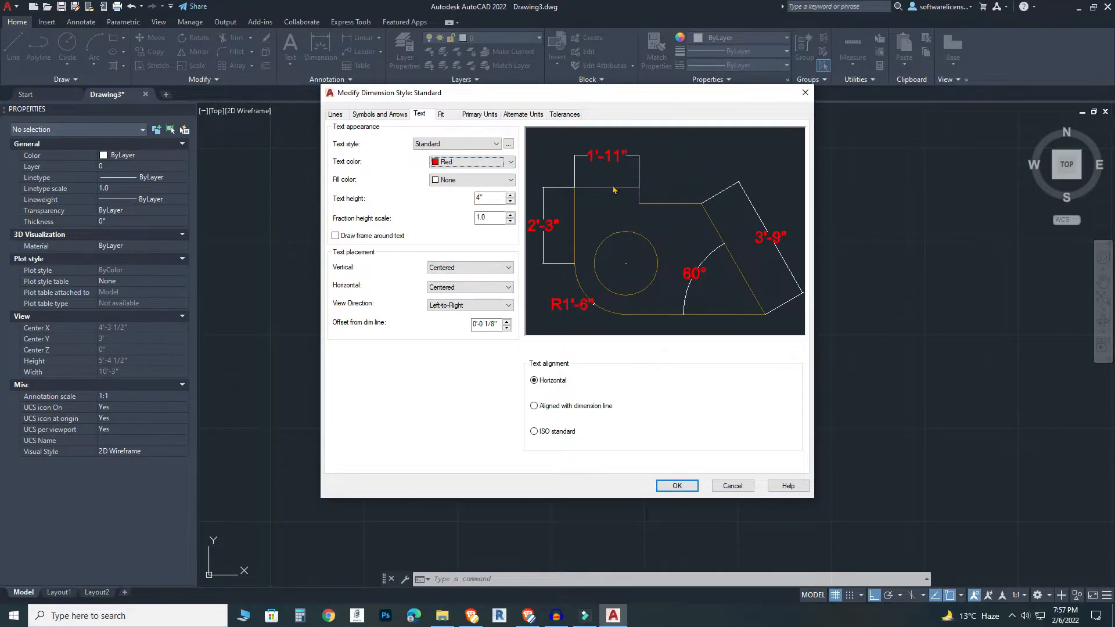
pyautogui.click(468, 164)
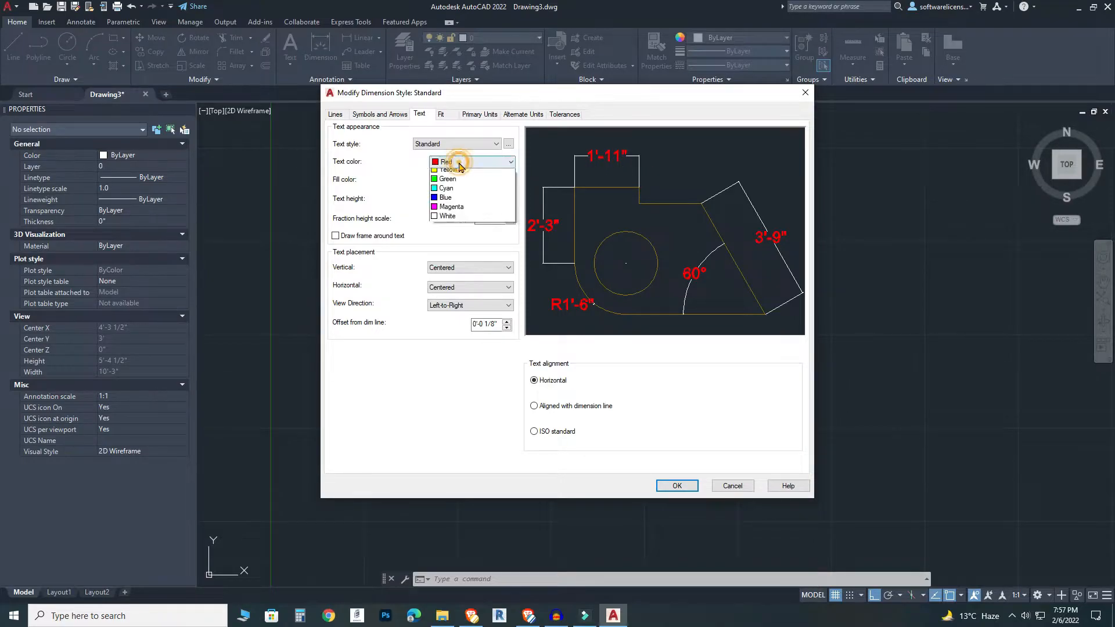
pyautogui.click(465, 201)
pyautogui.click(468, 161)
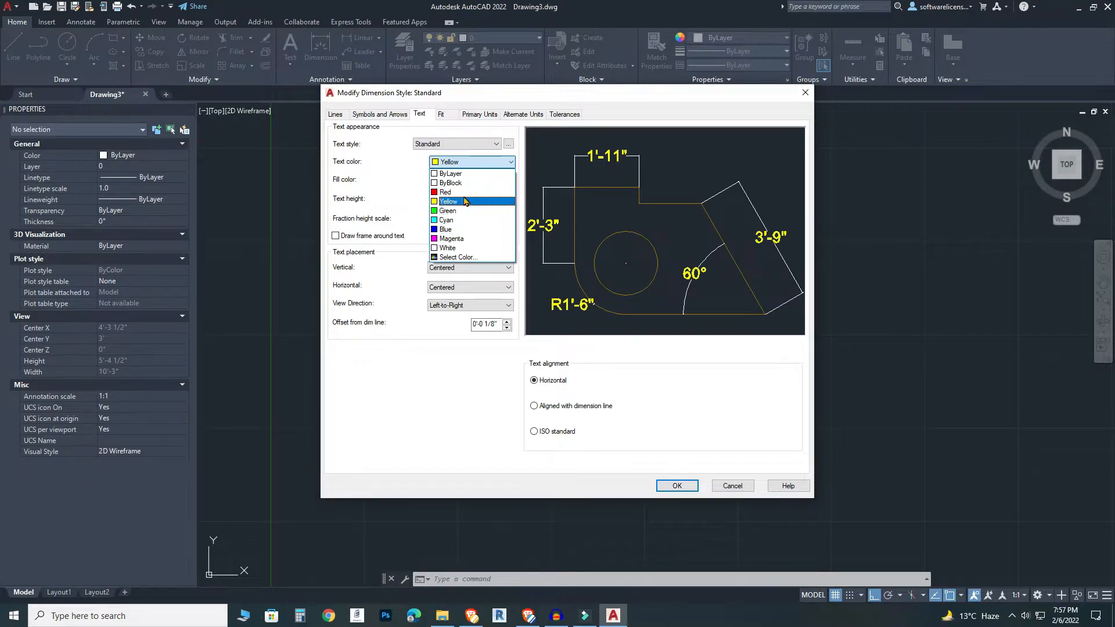
pyautogui.click(458, 256)
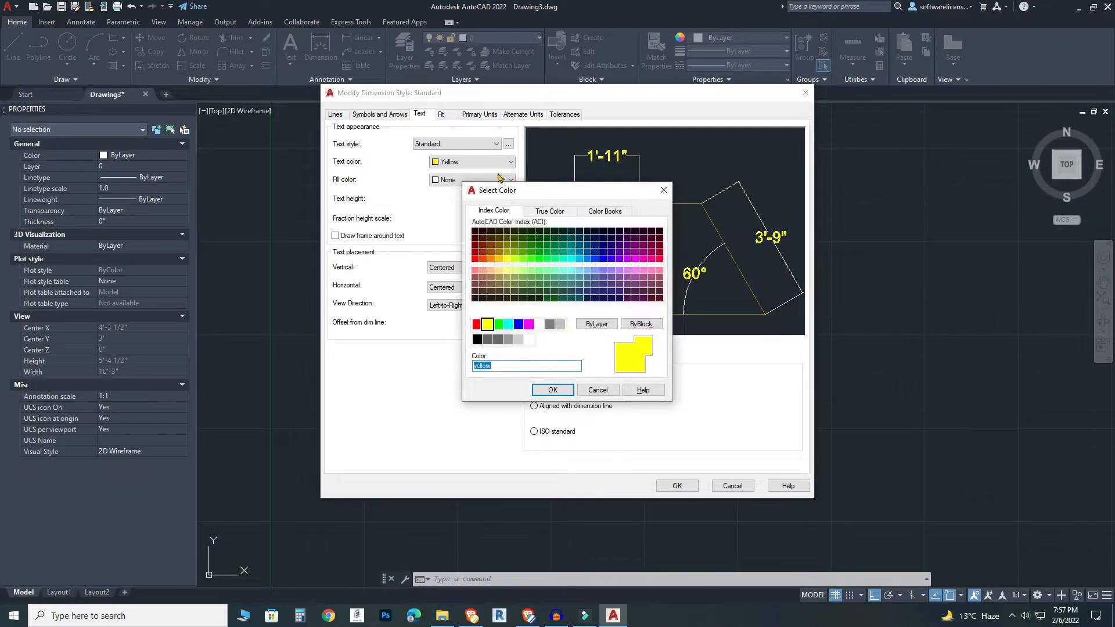
pyautogui.click(476, 339)
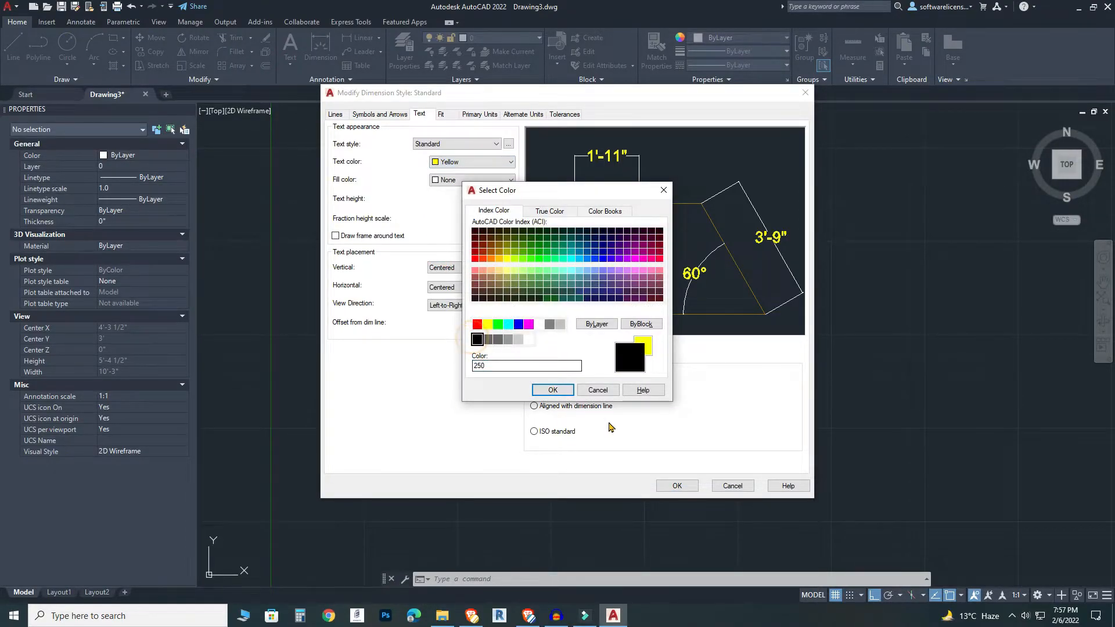
pyautogui.click(552, 390)
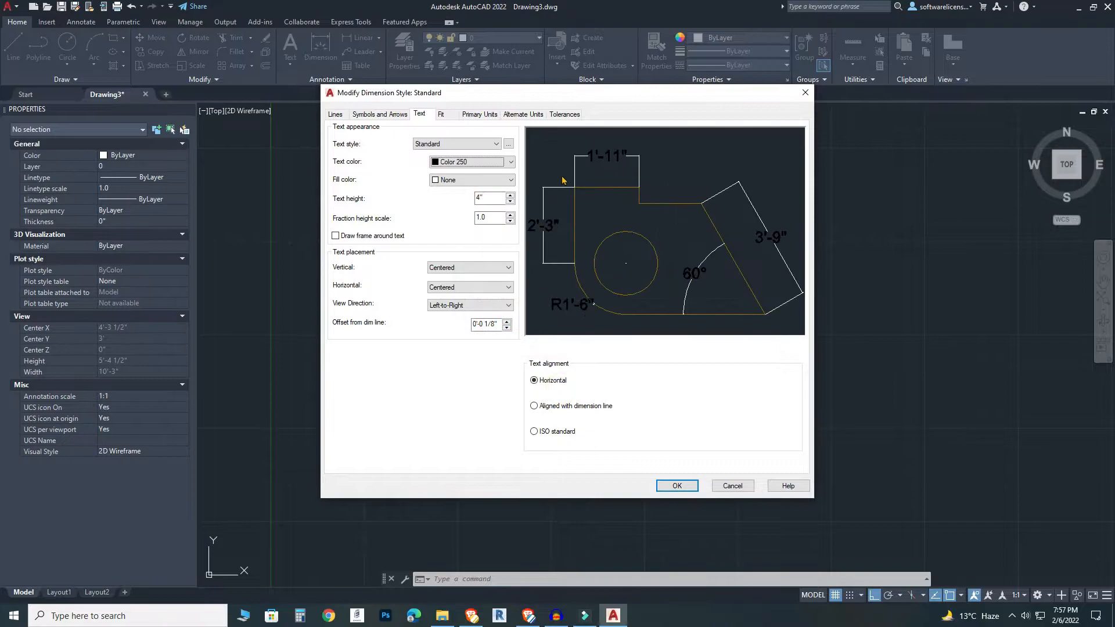
# Set the Standard dimension style's text color to Magenta.
pyautogui.click(478, 168)
pyautogui.click(453, 239)
pyautogui.click(479, 168)
pyautogui.click(464, 236)
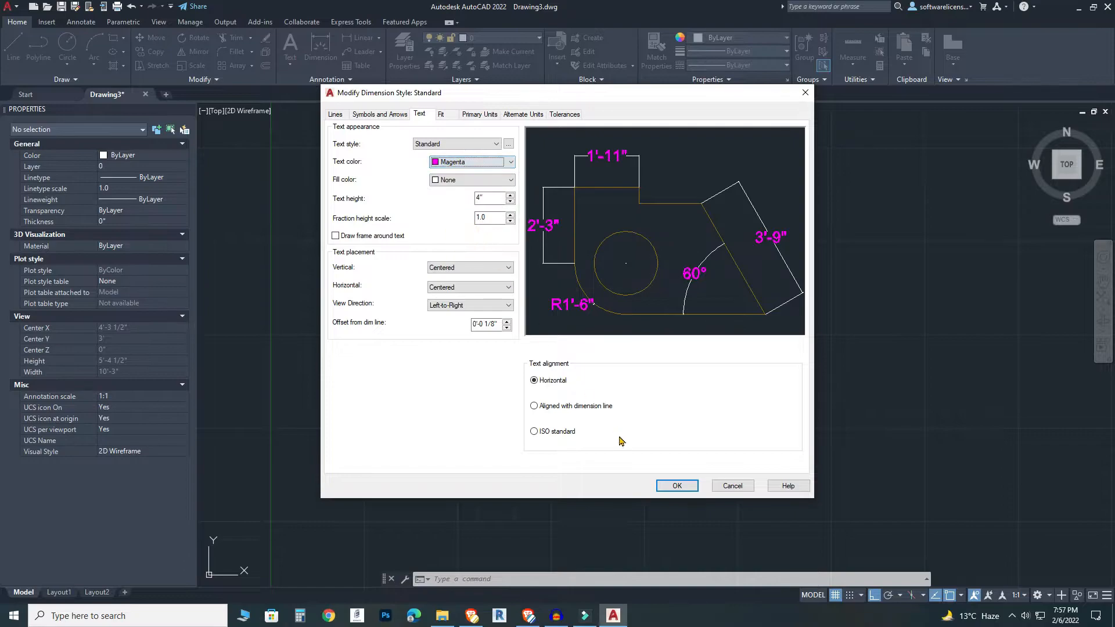
# Try Magenta and Background as the fill color behind the dimension text, and return it to None.
pyautogui.click(441, 180)
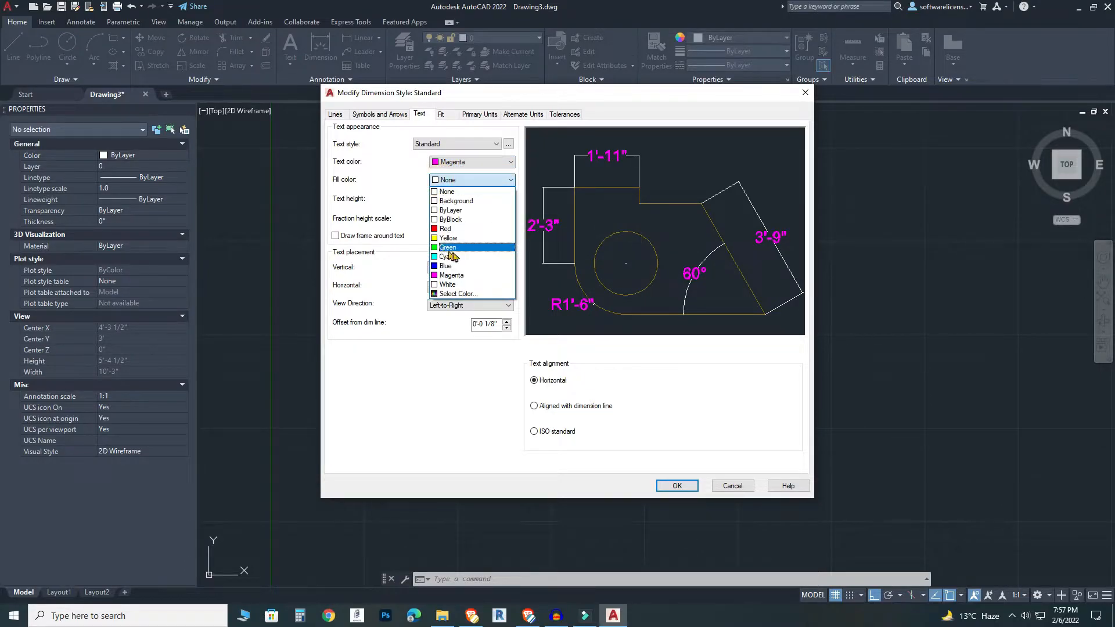
pyautogui.click(458, 277)
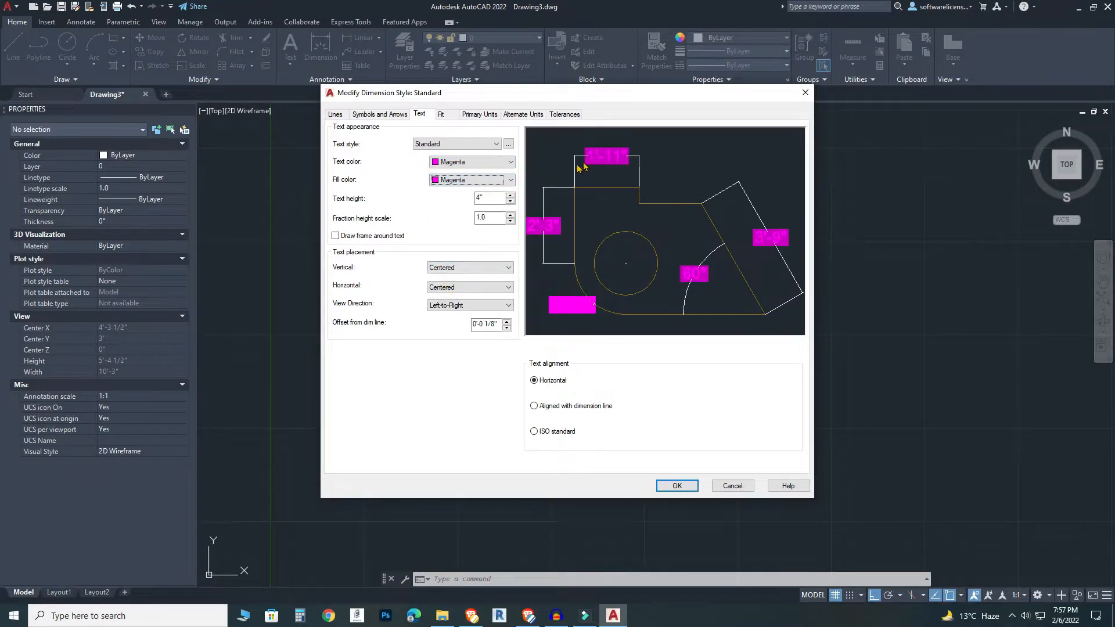
pyautogui.click(479, 181)
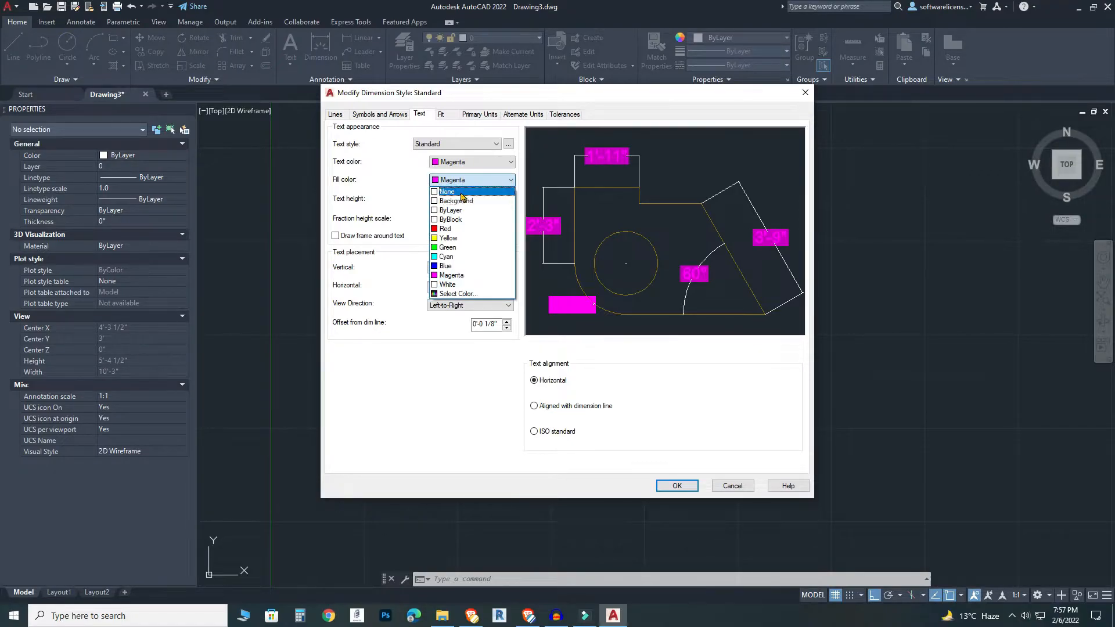
pyautogui.click(476, 190)
pyautogui.click(466, 181)
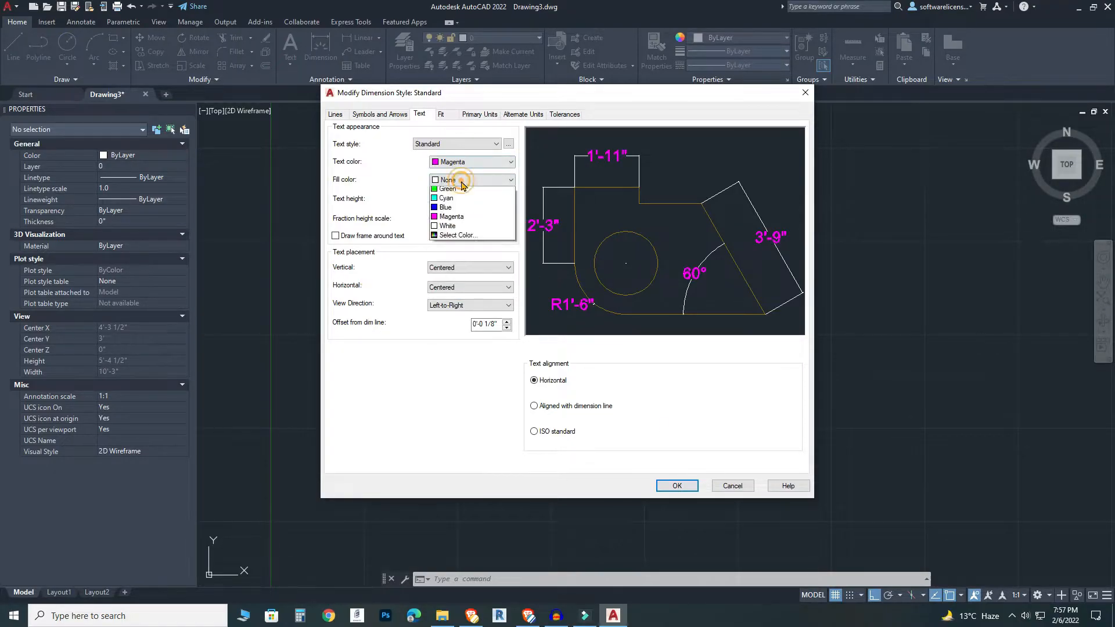
pyautogui.click(458, 201)
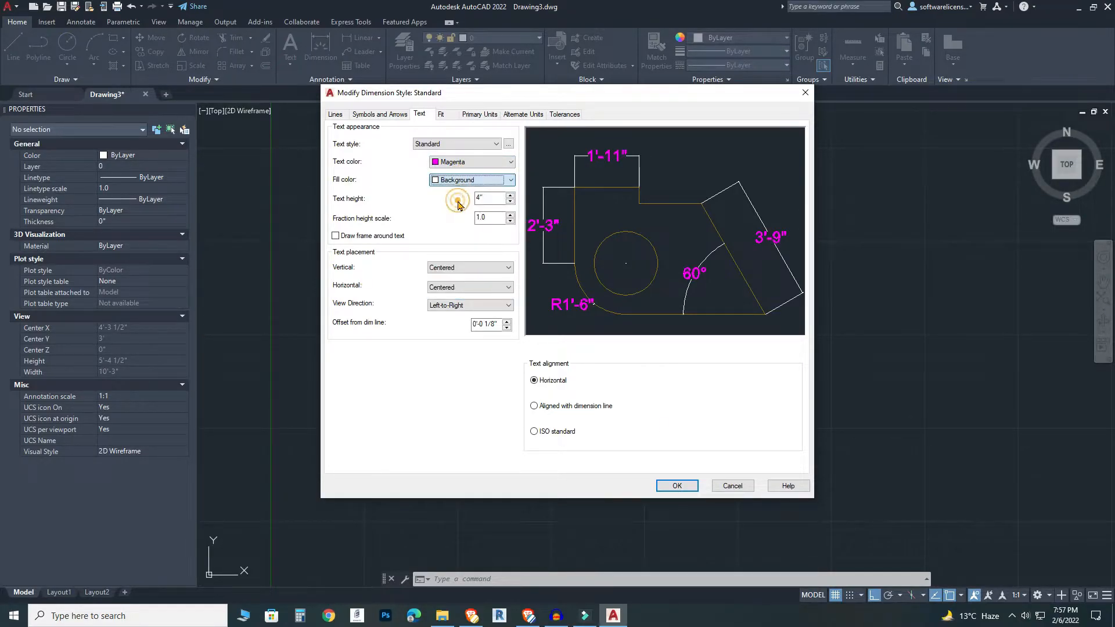
pyautogui.click(483, 180)
pyautogui.click(476, 190)
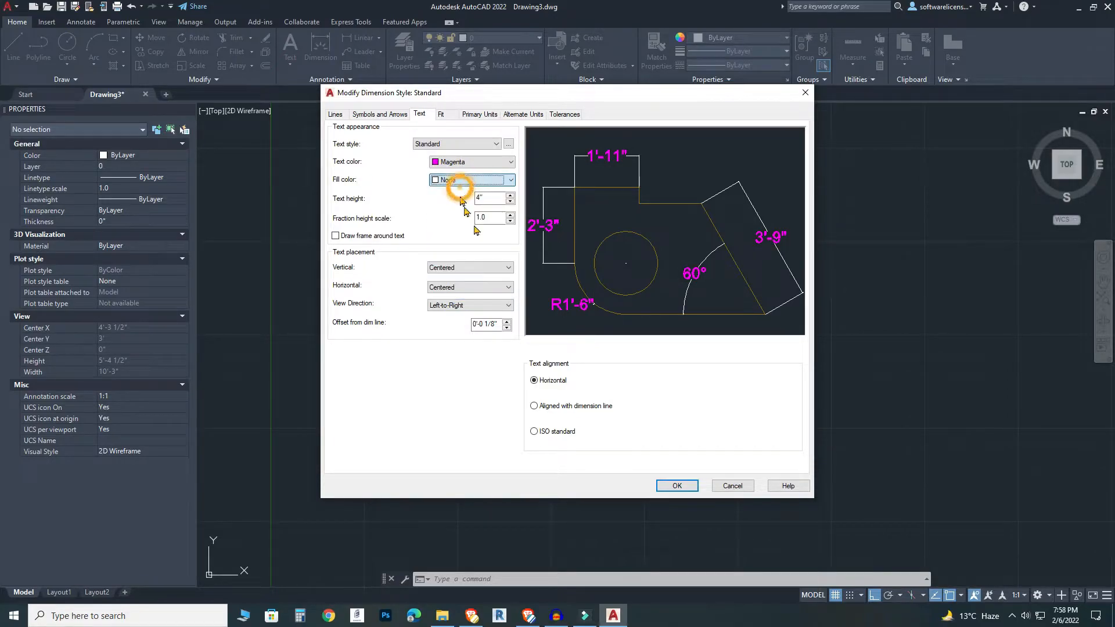
# Apply the Standard style's changes, set it as the current dimension style and view the linear dimension in the drawing.
pyautogui.click(676, 486)
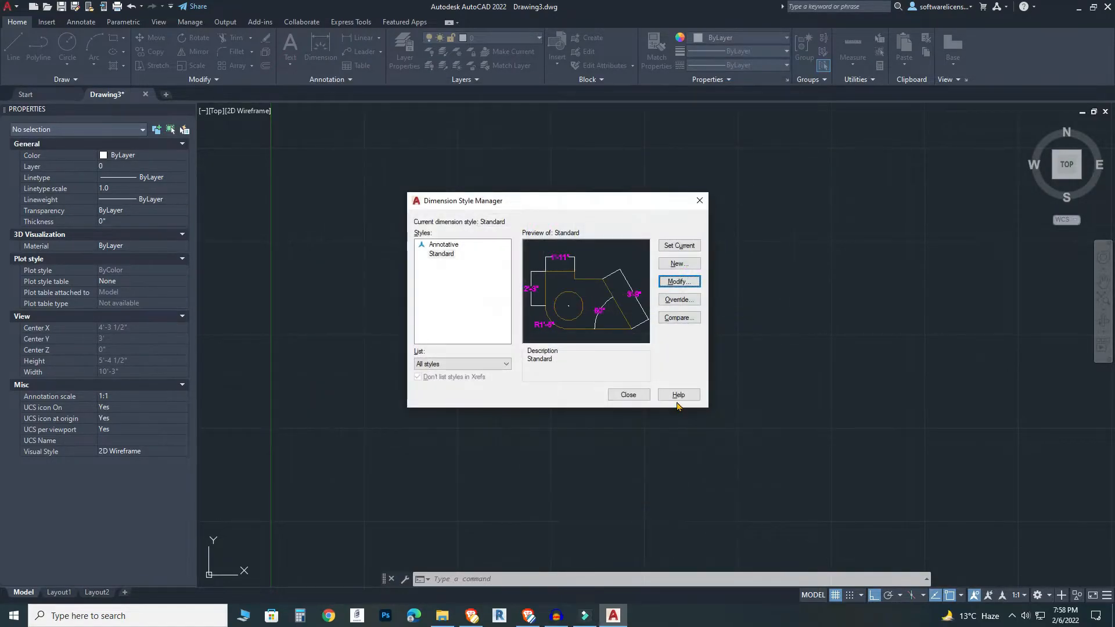
pyautogui.click(679, 243)
pyautogui.click(630, 393)
pyautogui.scroll(4, 564, 284)
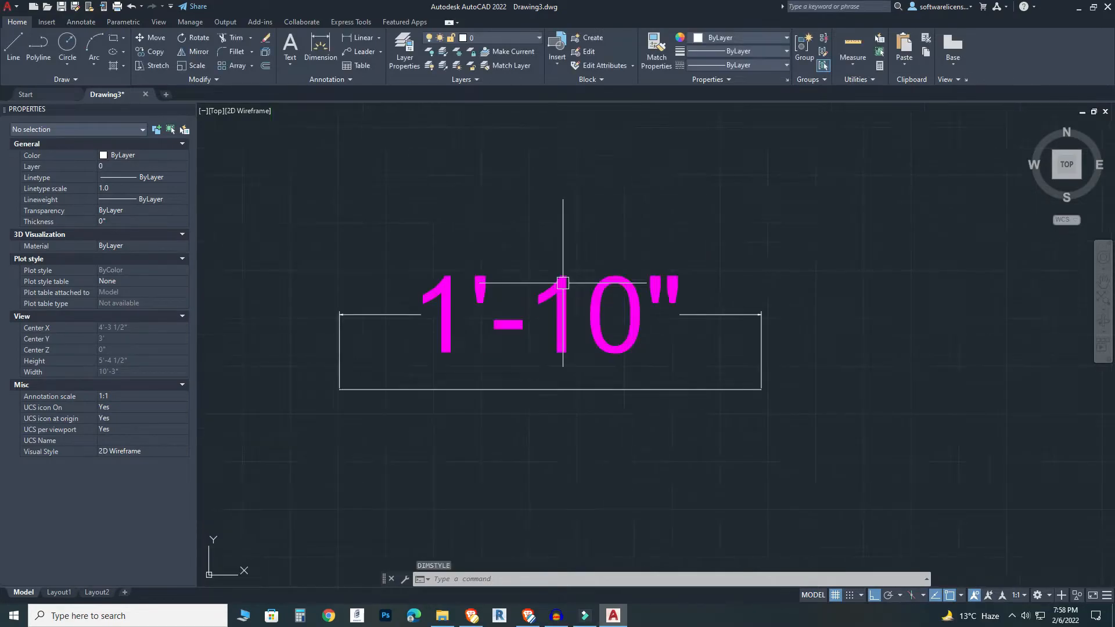
pyautogui.click(365, 187)
pyautogui.click(653, 239)
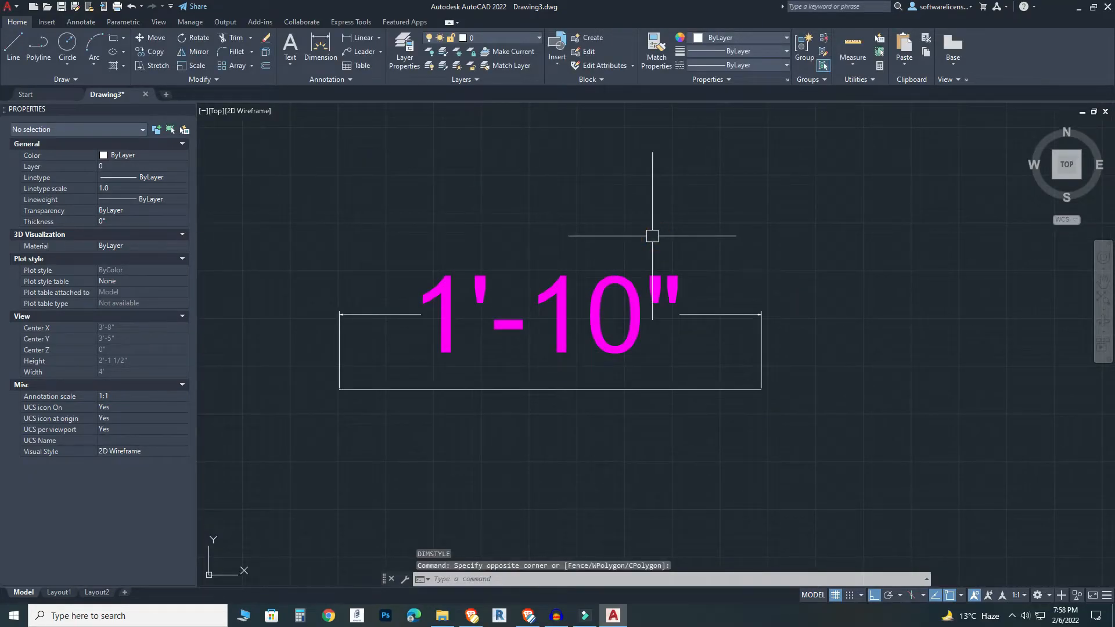
# Reopen the Standard dimension style for modification, moving the style manager clear of the linear dimension.
pyautogui.write('d')
pyautogui.press('Return')
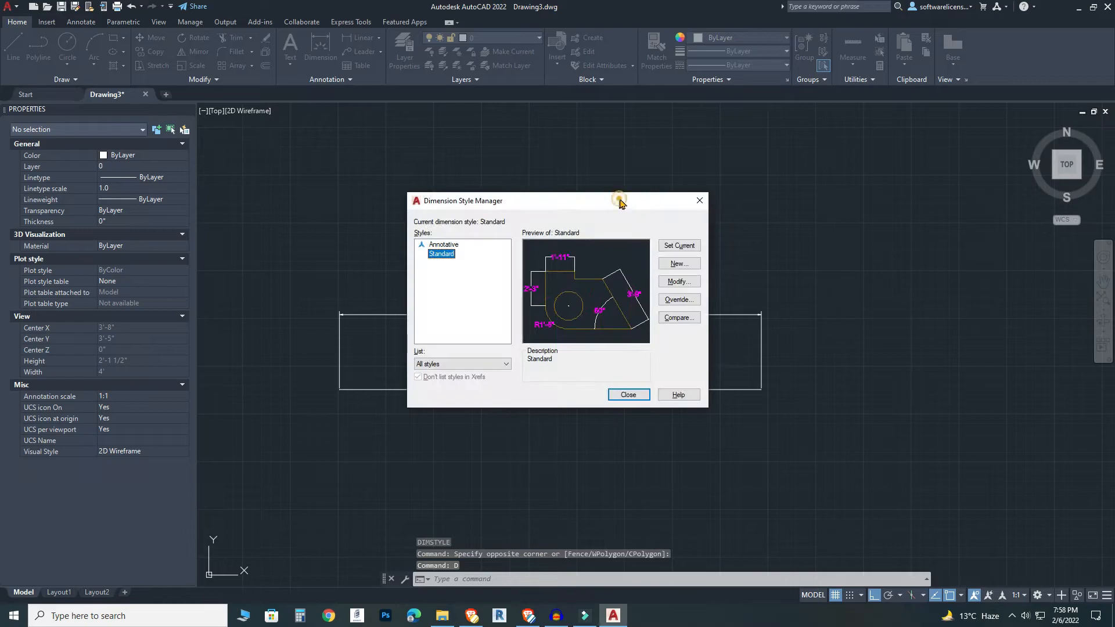
pyautogui.moveTo(622, 198); pyautogui.dragTo(991, 243)
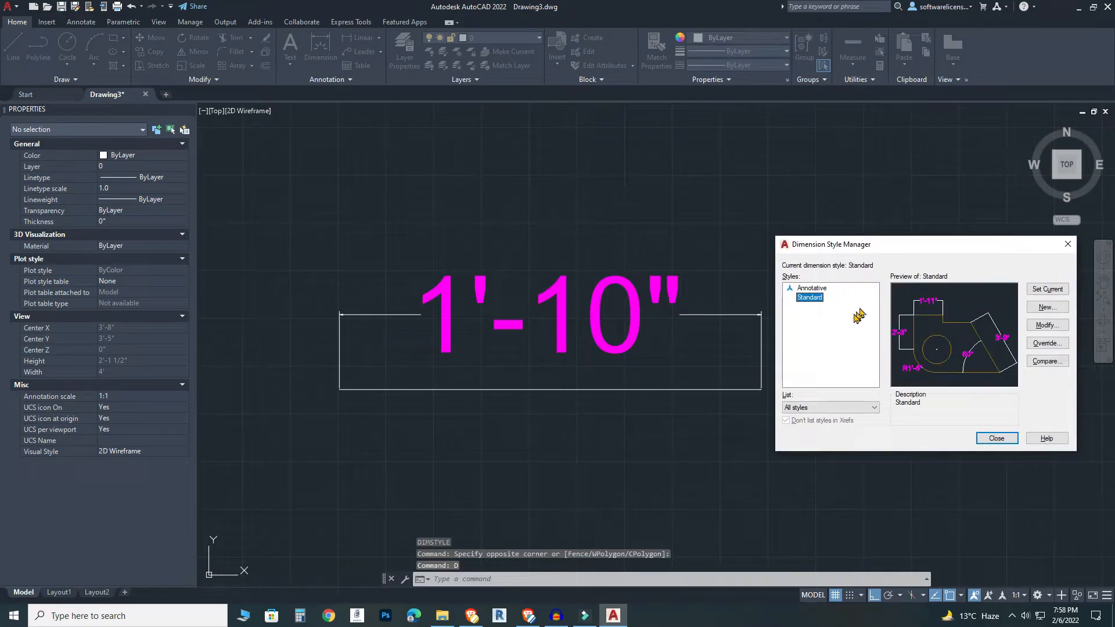
pyautogui.click(1047, 325)
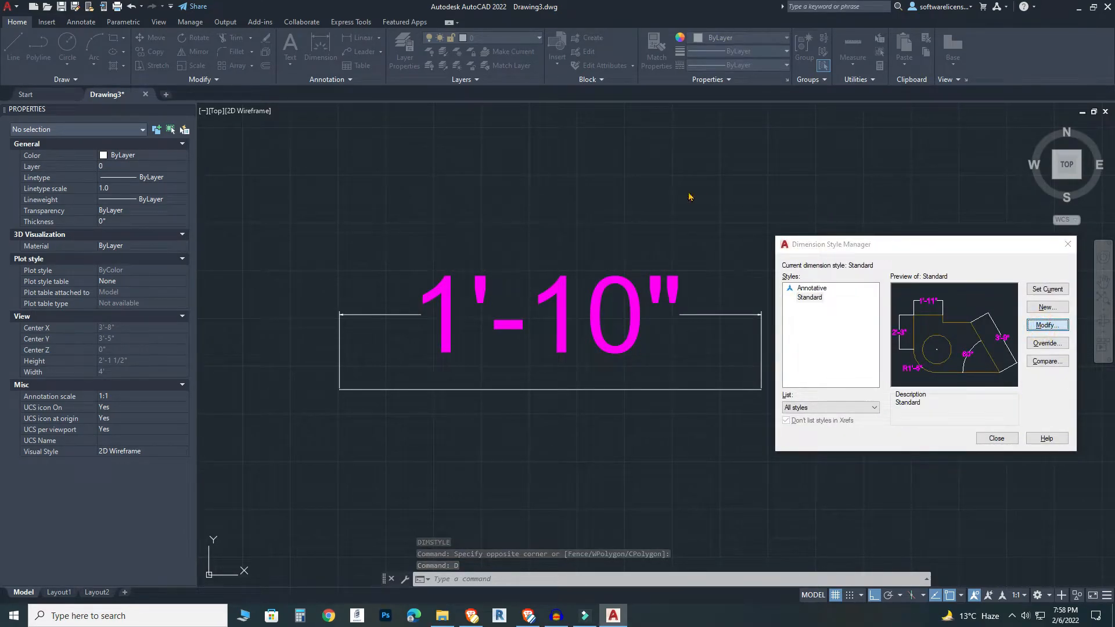
pyautogui.moveTo(654, 98)
pyautogui.mouseDown()
pyautogui.moveTo(627, 153)
pyautogui.moveTo(645, 117)
pyautogui.mouseUp()
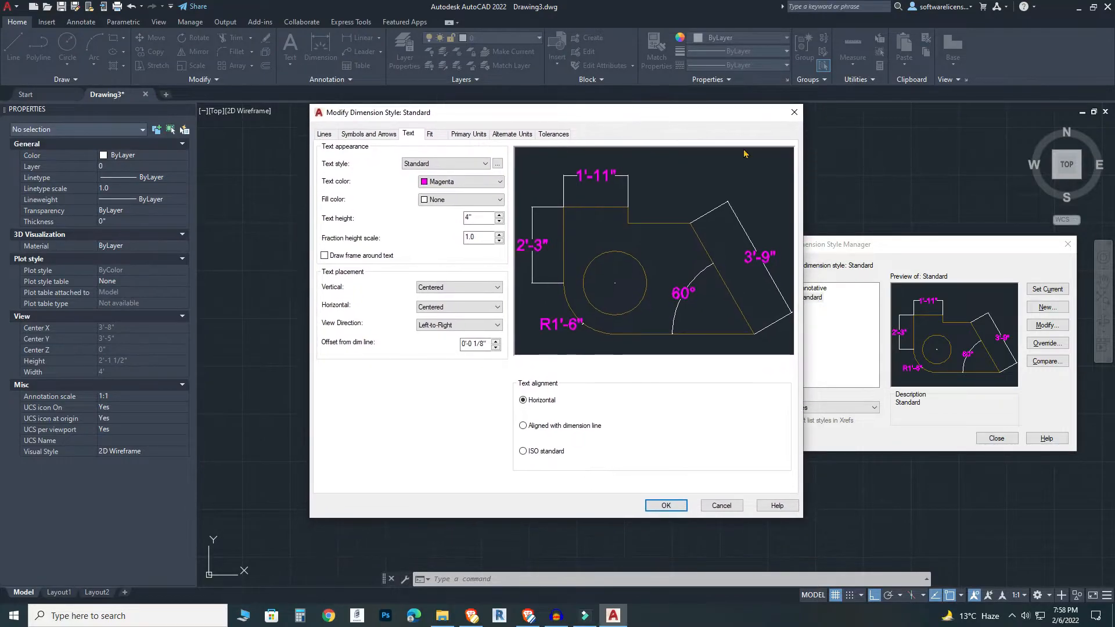
# Open the Standard style's symbol and arrow settings and examine the available types for the first arrowhead.
pyautogui.click(436, 135)
pyautogui.click(408, 133)
pyautogui.click(365, 134)
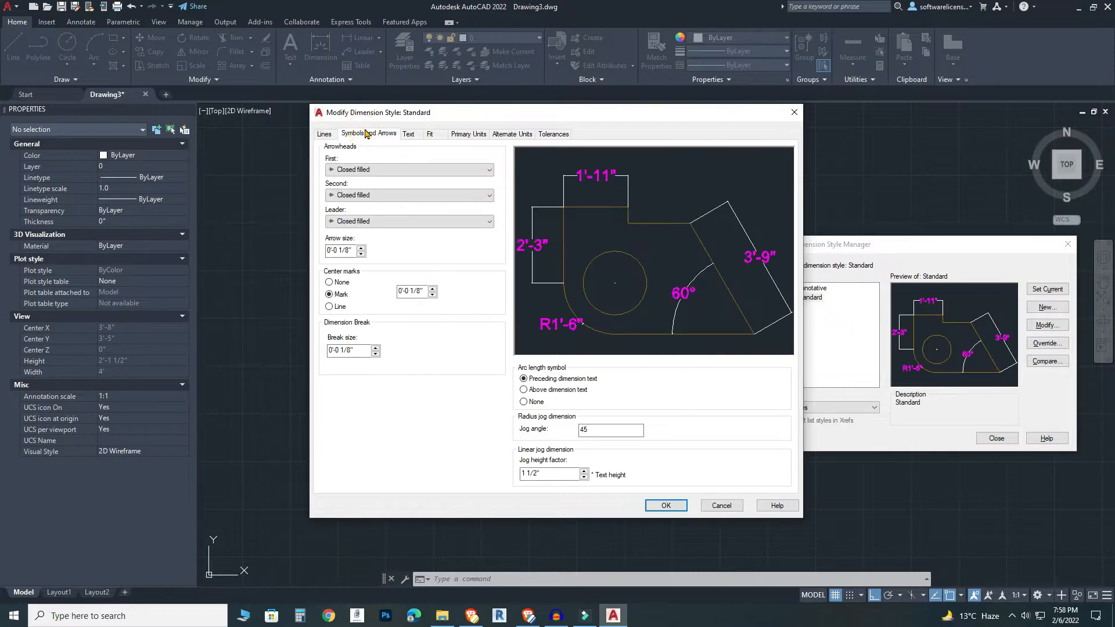
pyautogui.click(367, 170)
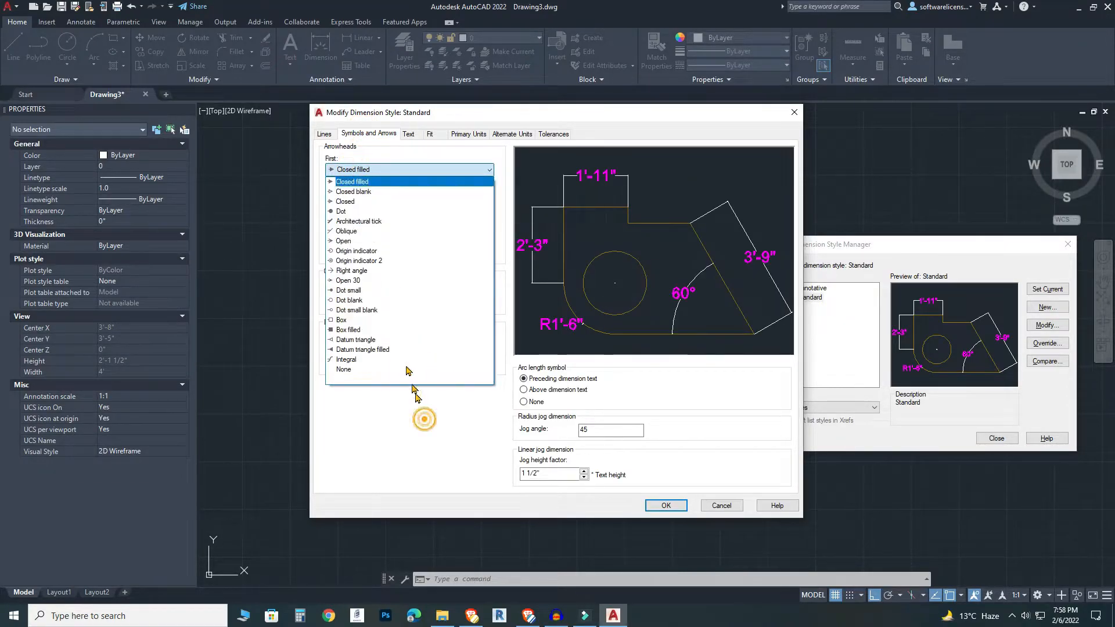
pyautogui.click(424, 419)
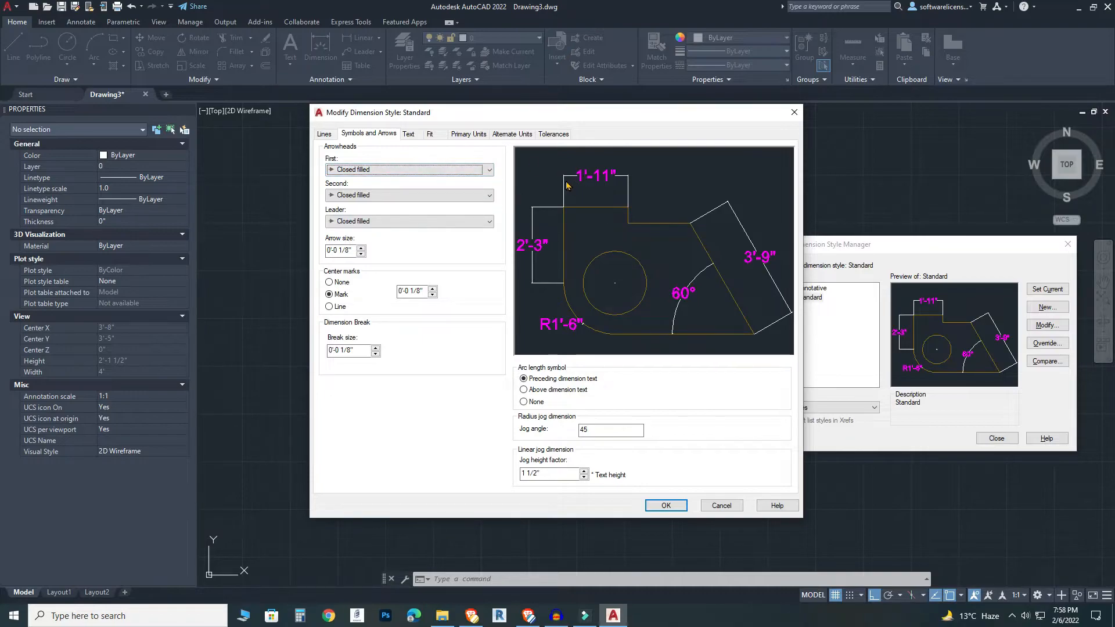
# Try an arrow size of 2" for the Standard dimension style, and set it to 3".
pyautogui.click(348, 251)
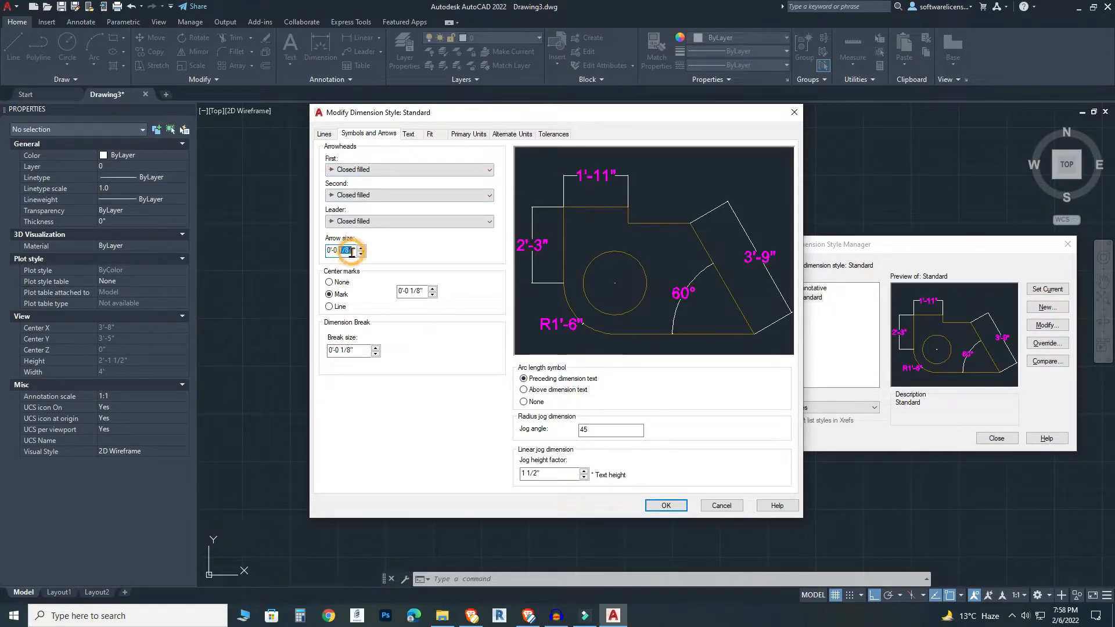
pyautogui.doubleClick(351, 251)
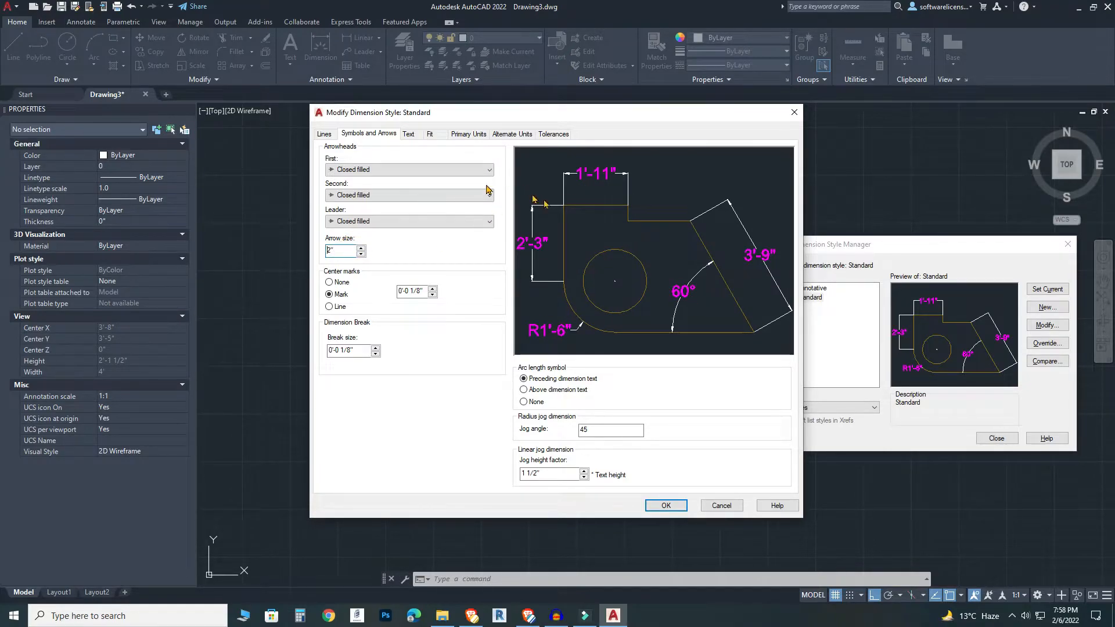
pyautogui.doubleClick(337, 251)
pyautogui.doubleClick(337, 251)
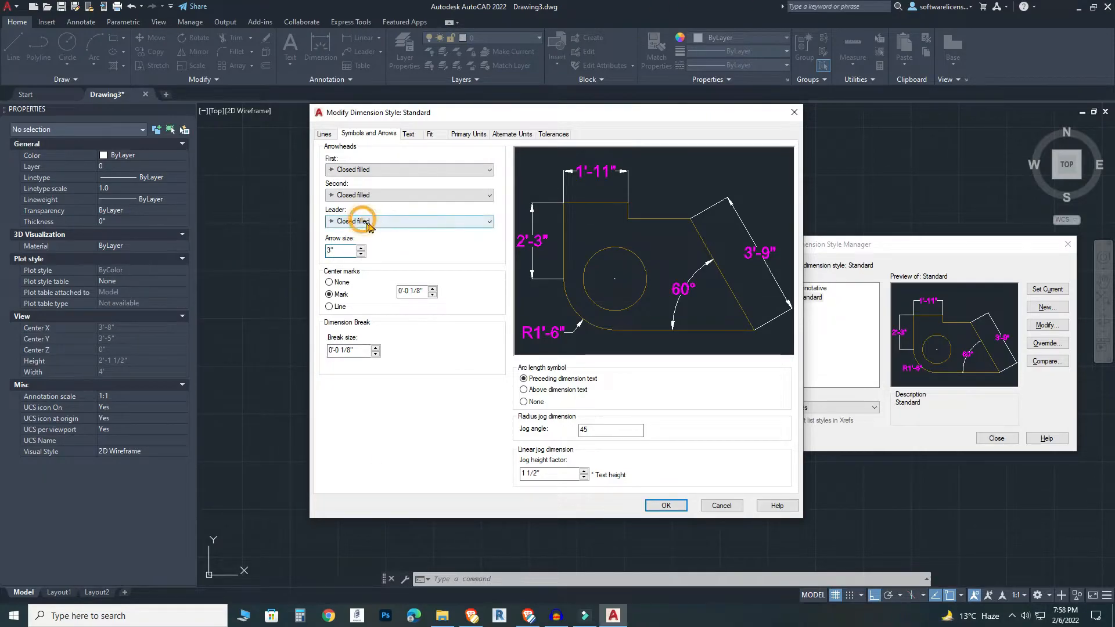
# Set the leader, second and first arrowheads of the Standard dimension style to Architectural tick.
pyautogui.click(374, 225)
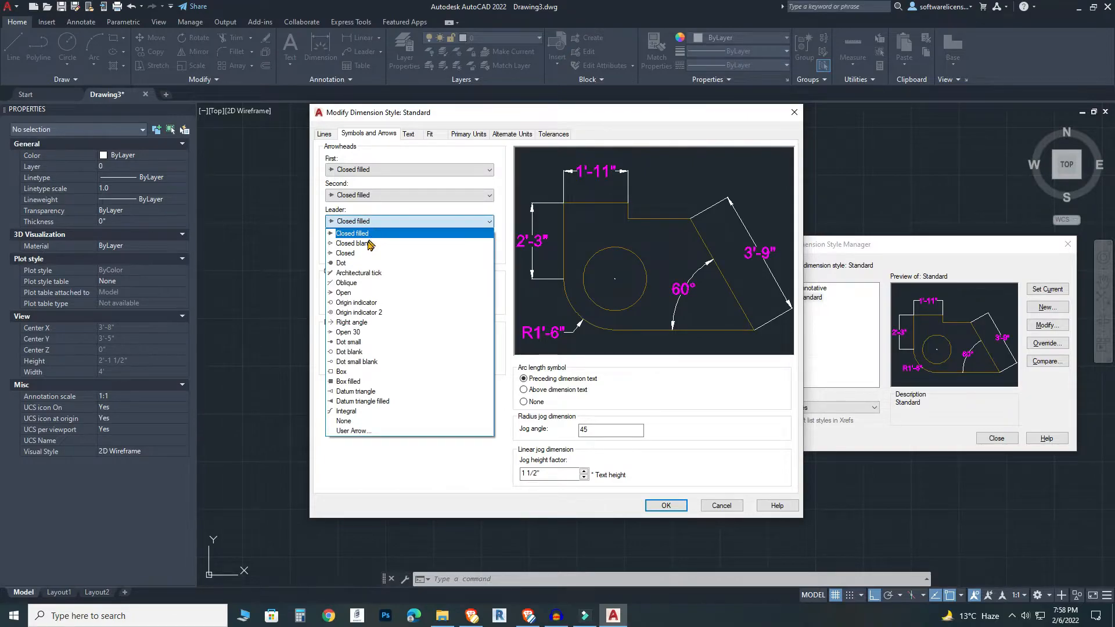
pyautogui.click(354, 273)
pyautogui.click(377, 195)
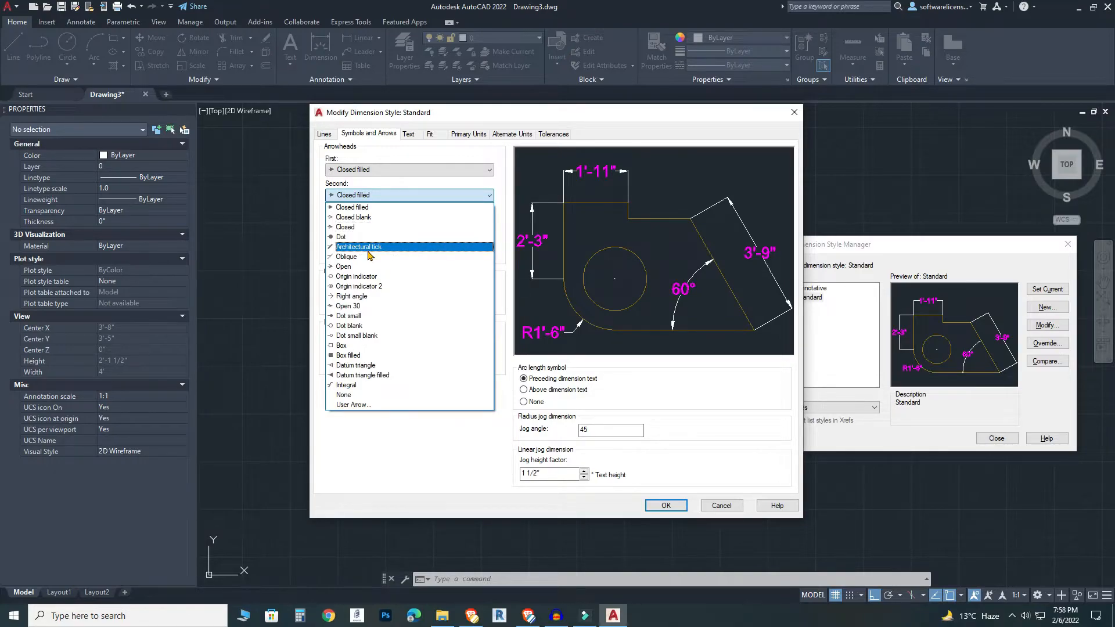
pyautogui.click(368, 256)
pyautogui.click(372, 169)
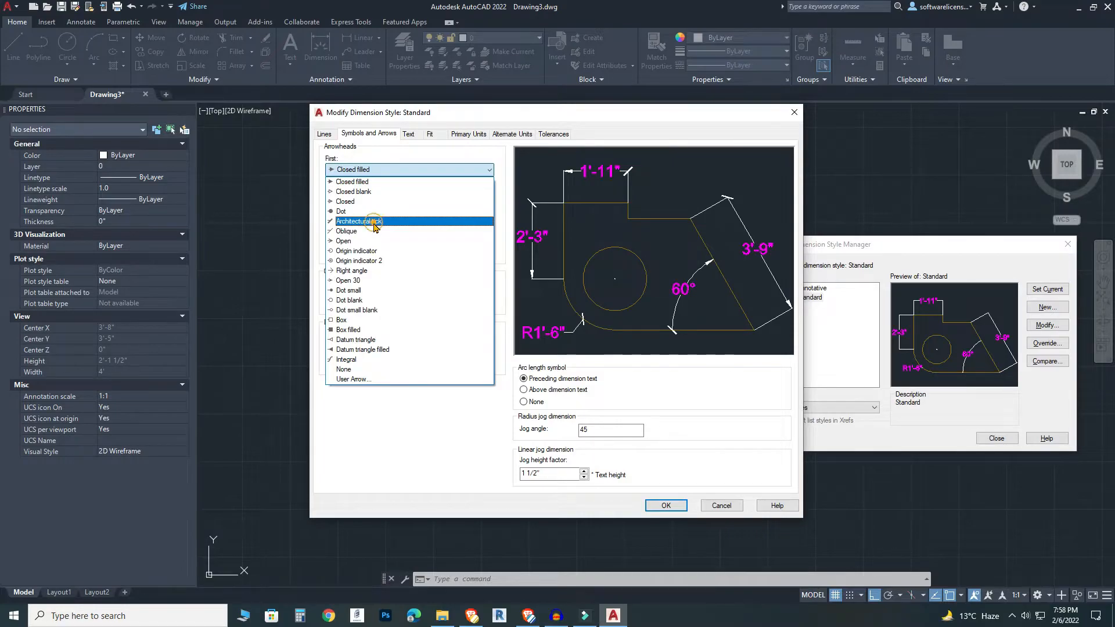
pyautogui.click(373, 222)
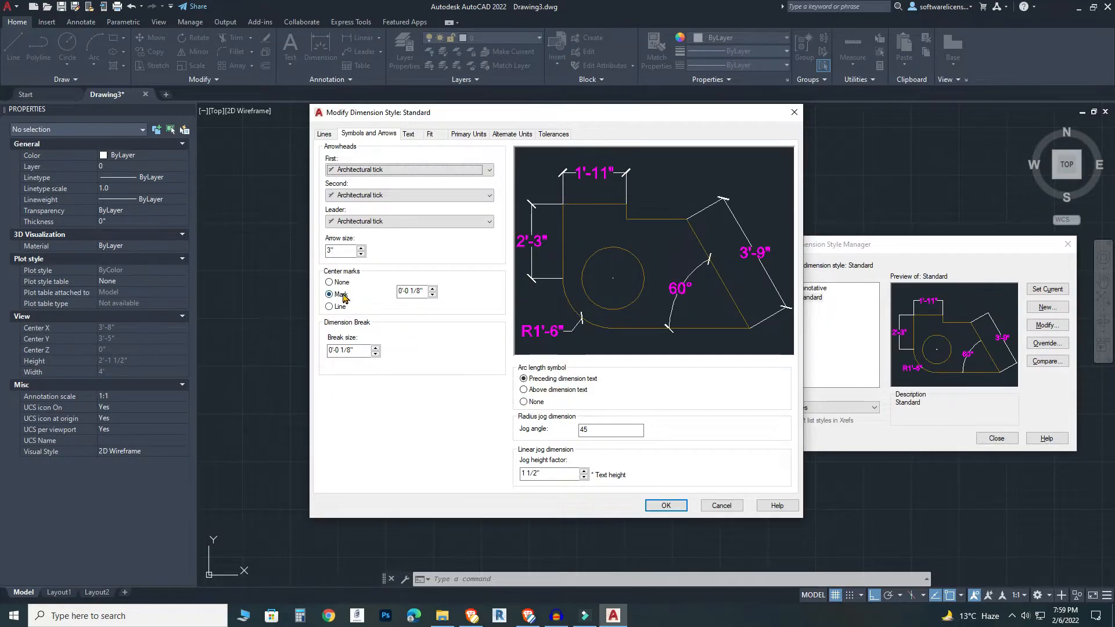
# Try suppressing dimension lines 1 and 2 in the Standard style, and restore both.
pyautogui.click(326, 135)
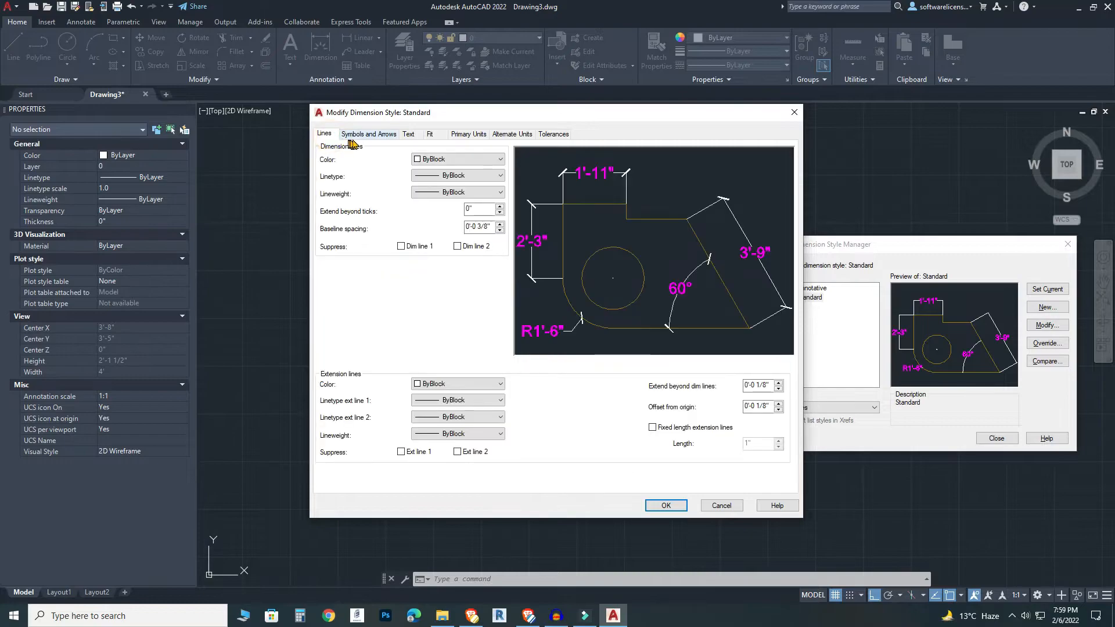
pyautogui.click(457, 246)
pyautogui.click(400, 246)
pyautogui.click(401, 246)
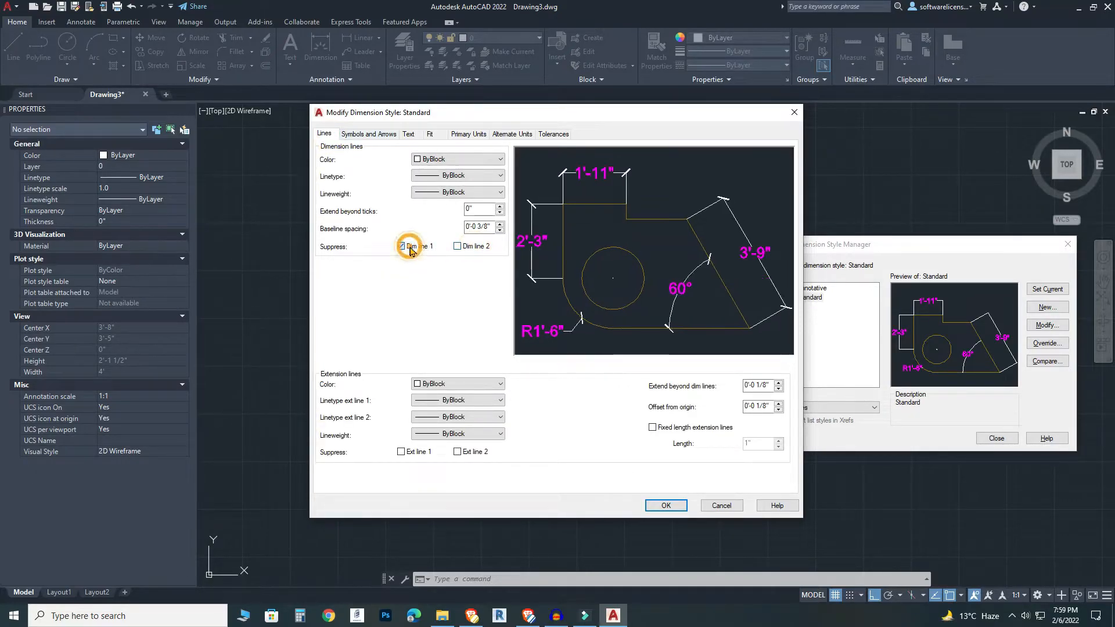
pyautogui.click(458, 246)
pyautogui.click(401, 246)
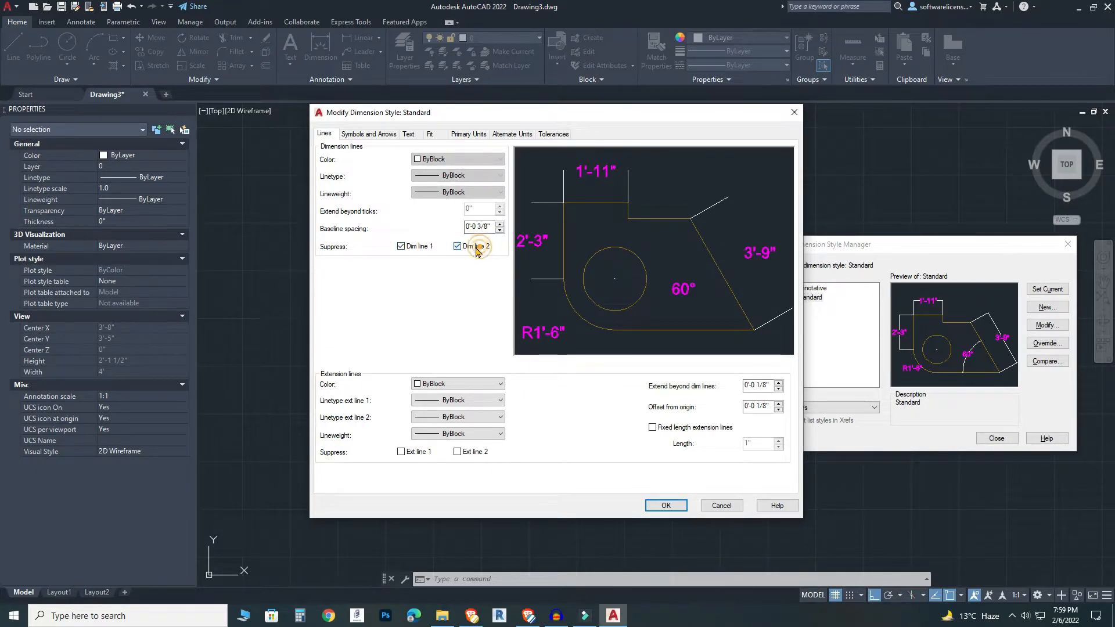
pyautogui.click(477, 249)
pyautogui.click(401, 247)
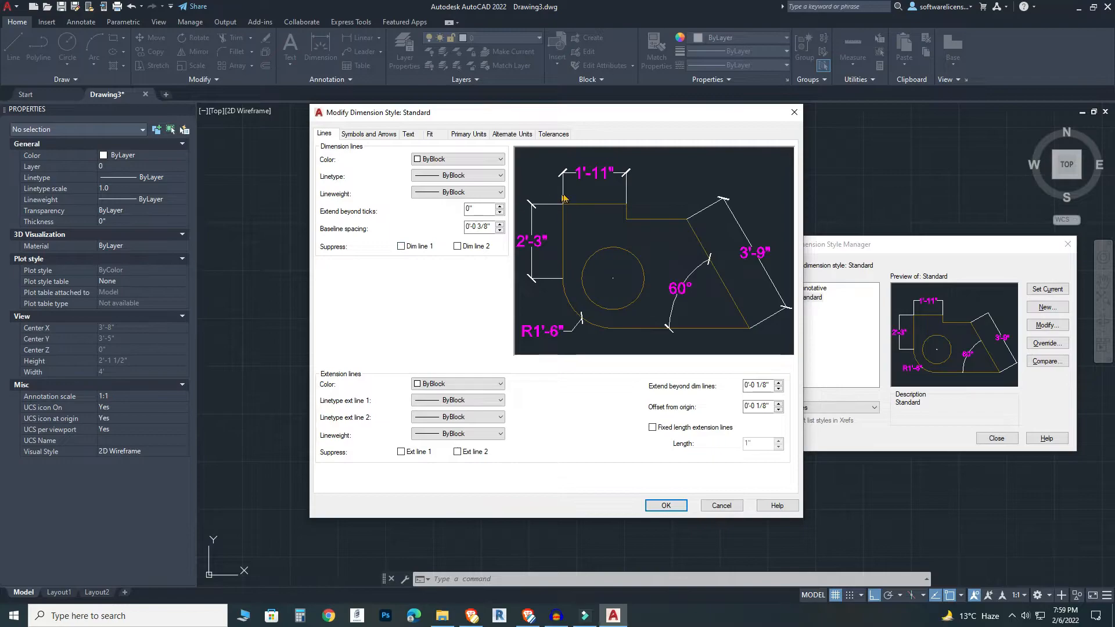
# Try suppressing extension lines 1 and 2 in the Standard style, and restore both.
pyautogui.click(471, 454)
pyautogui.click(402, 453)
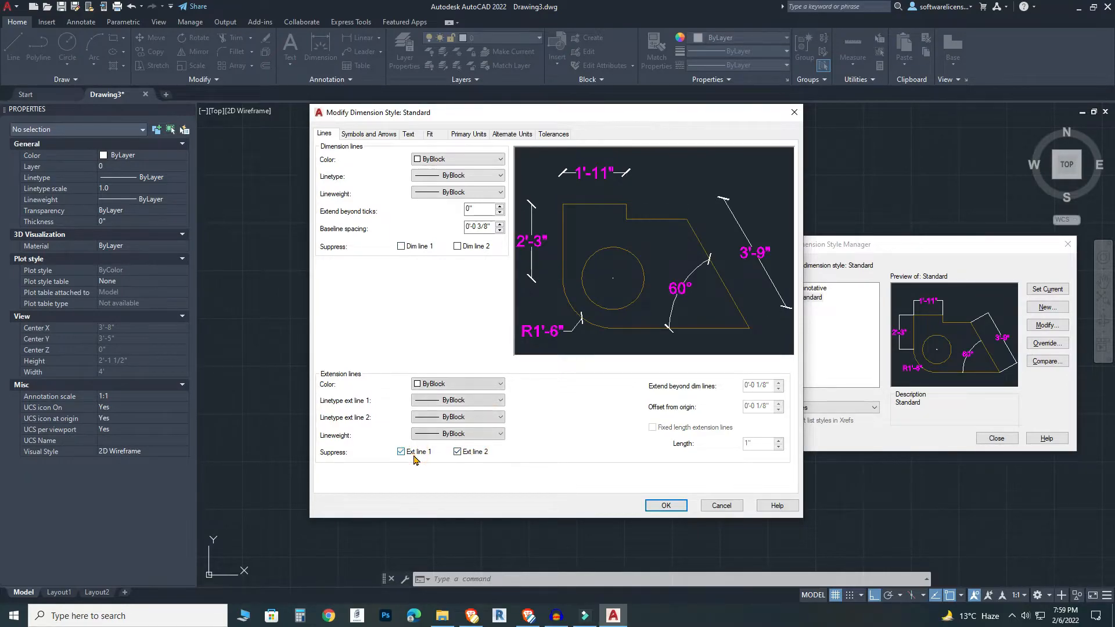
pyautogui.click(457, 452)
pyautogui.click(402, 452)
# Set the Standard style's extension line color to Red and its dimension line color to Yellow.
pyautogui.click(432, 385)
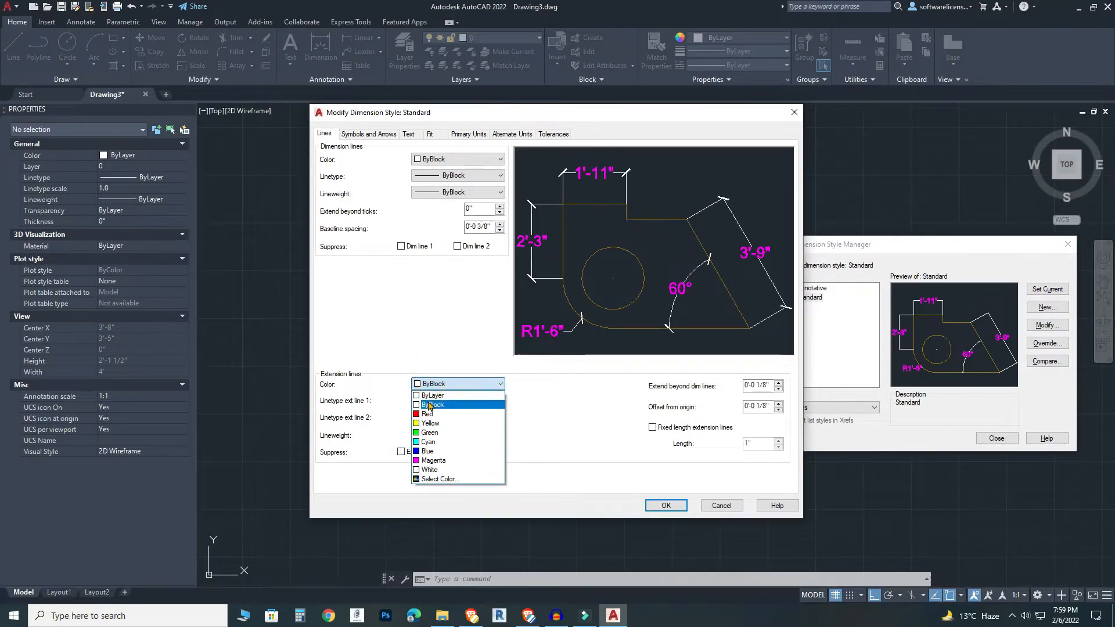
pyautogui.click(451, 160)
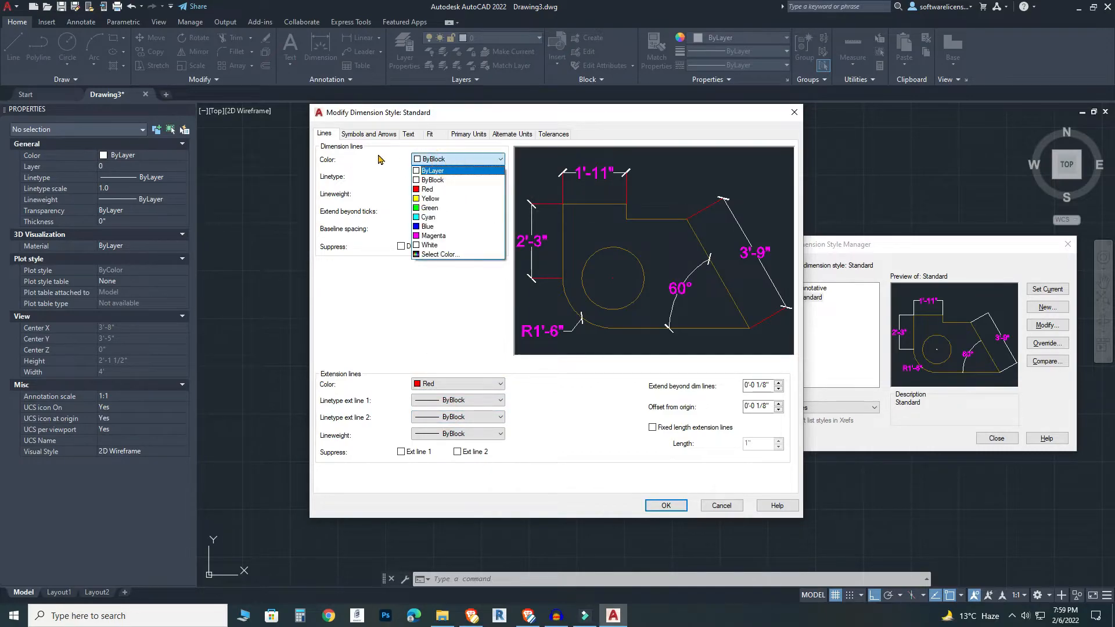
pyautogui.click(429, 198)
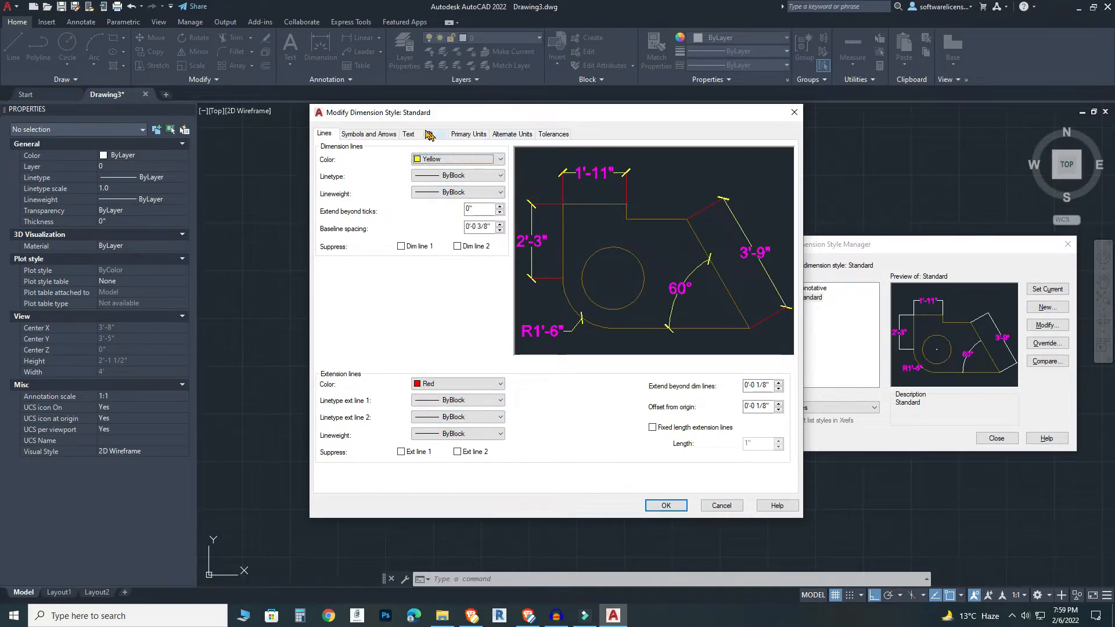
# Try White as the Standard style's dimension text color, and set it to Green.
pyautogui.click(375, 135)
pyautogui.click(409, 134)
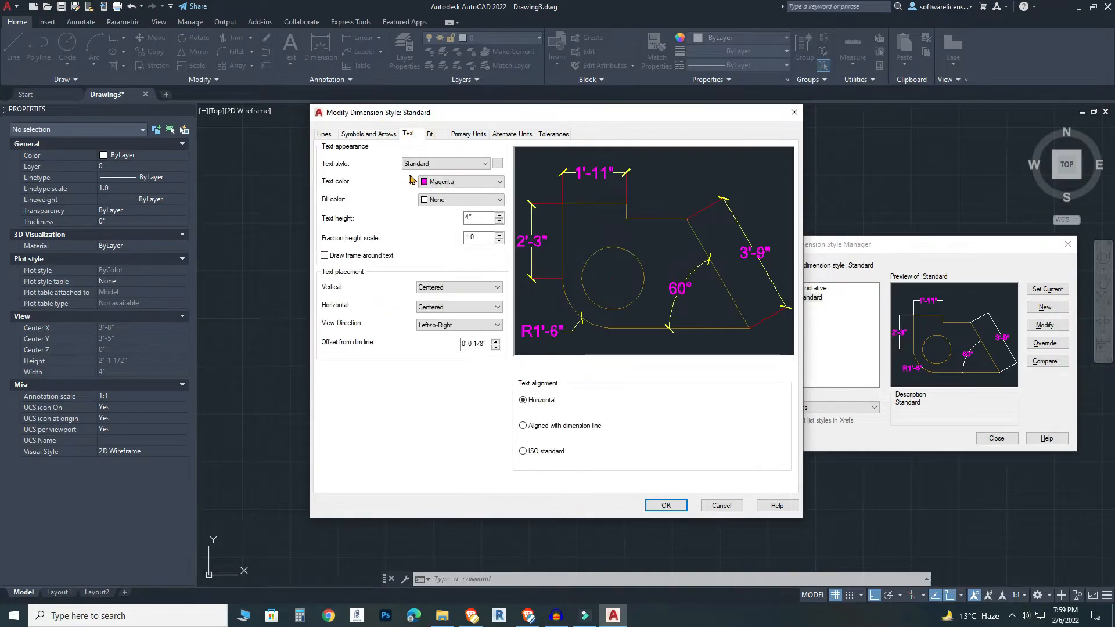
pyautogui.click(444, 182)
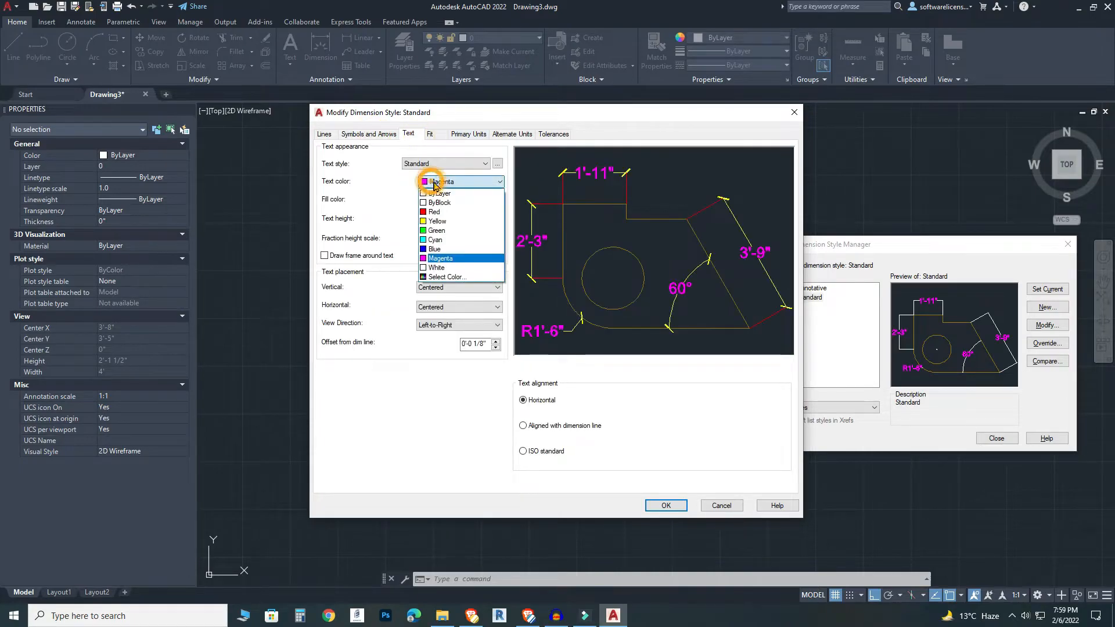
pyautogui.click(432, 267)
pyautogui.click(444, 182)
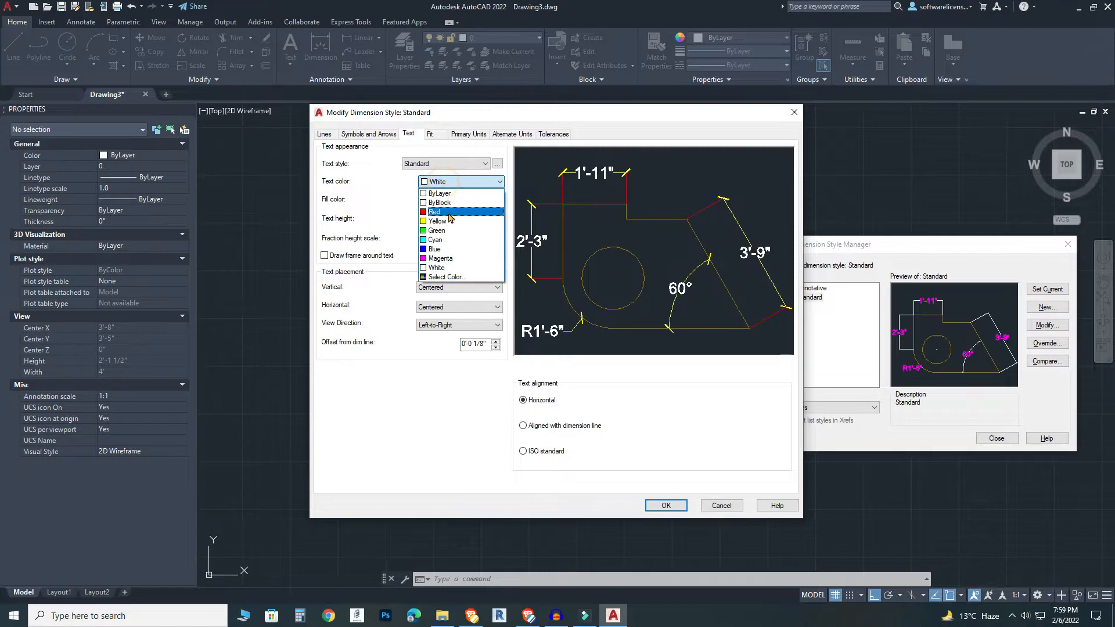
pyautogui.click(438, 229)
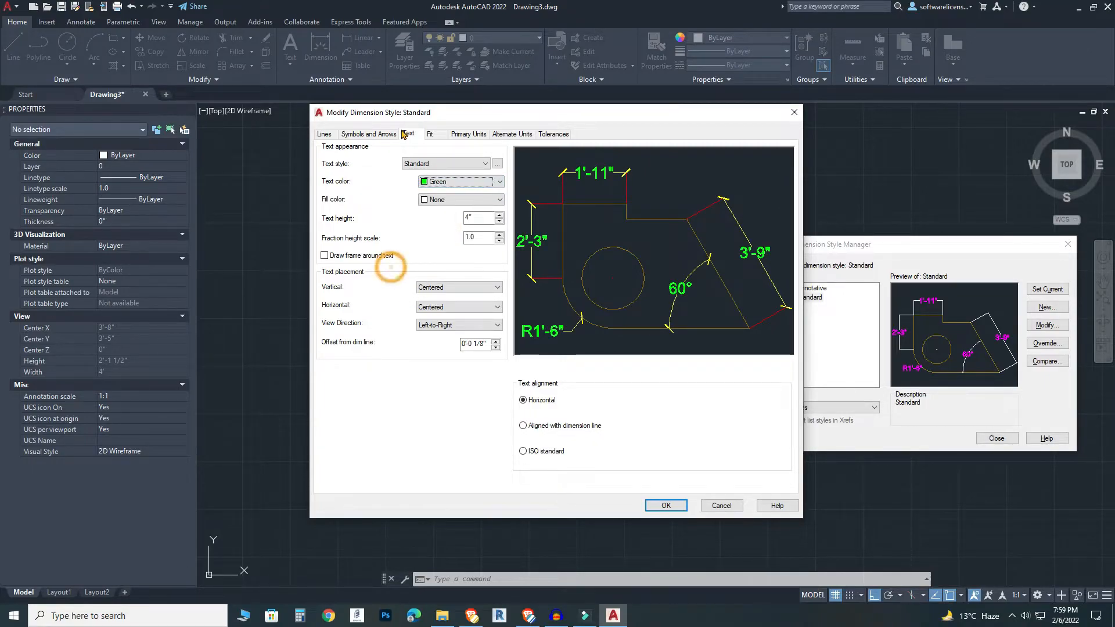
# Try 0'-0 1/2" and 0'-0 1/256" as the Standard style's linear dimension precision.
pyautogui.click(433, 137)
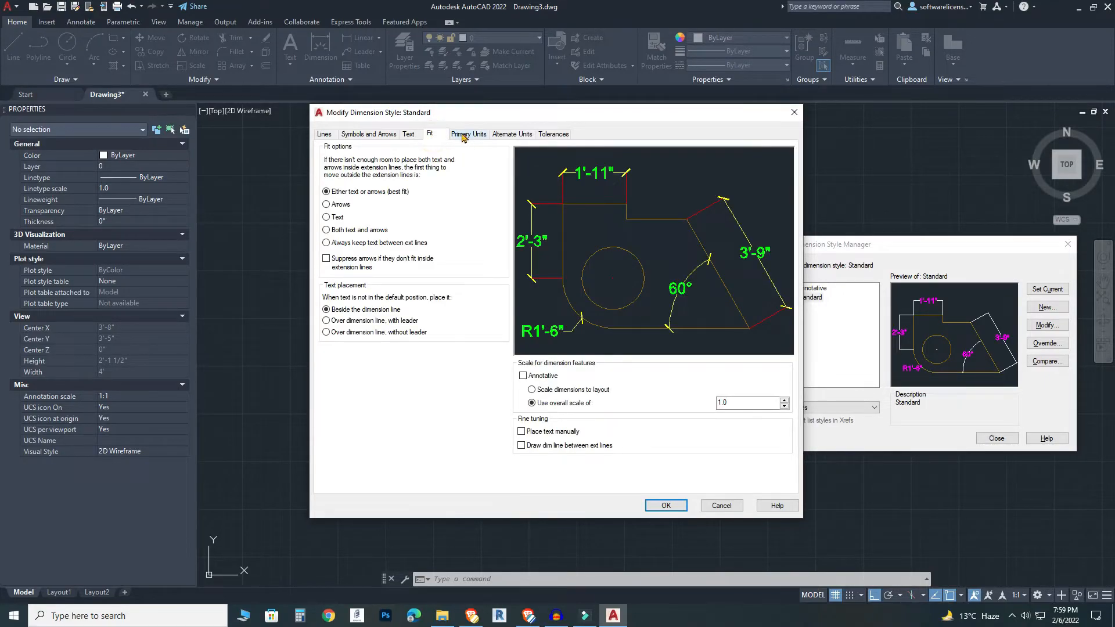
pyautogui.click(465, 134)
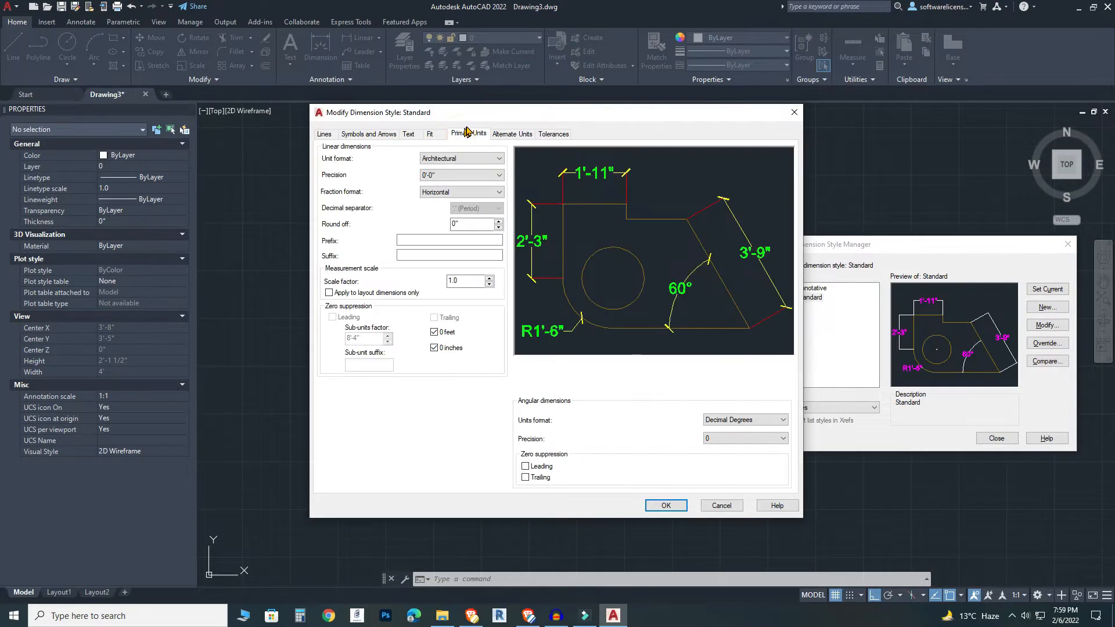
pyautogui.click(432, 175)
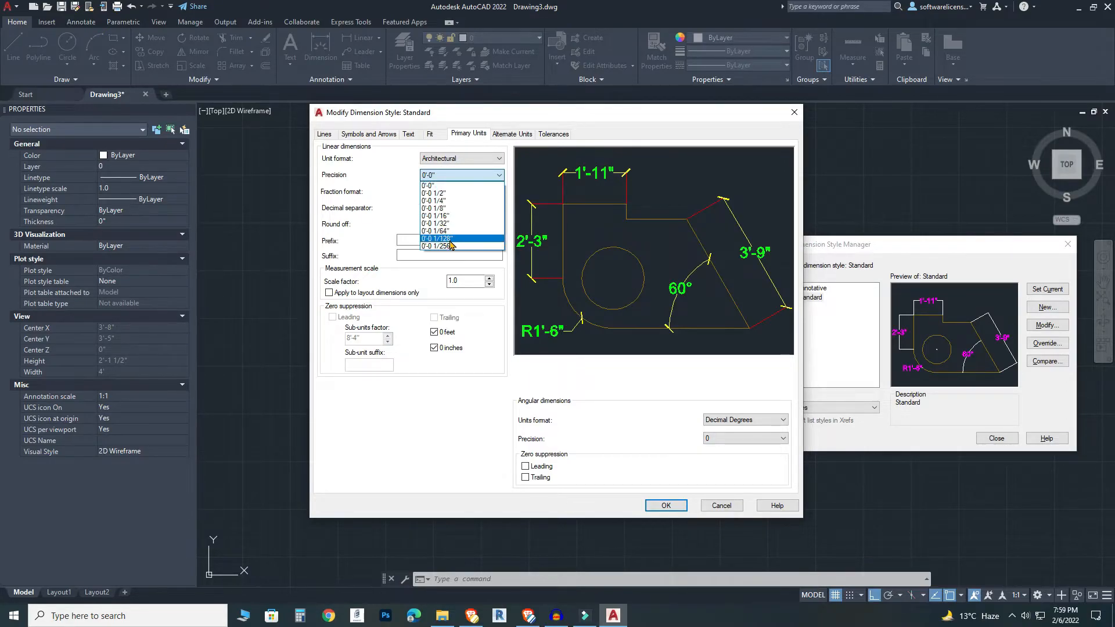
pyautogui.click(441, 193)
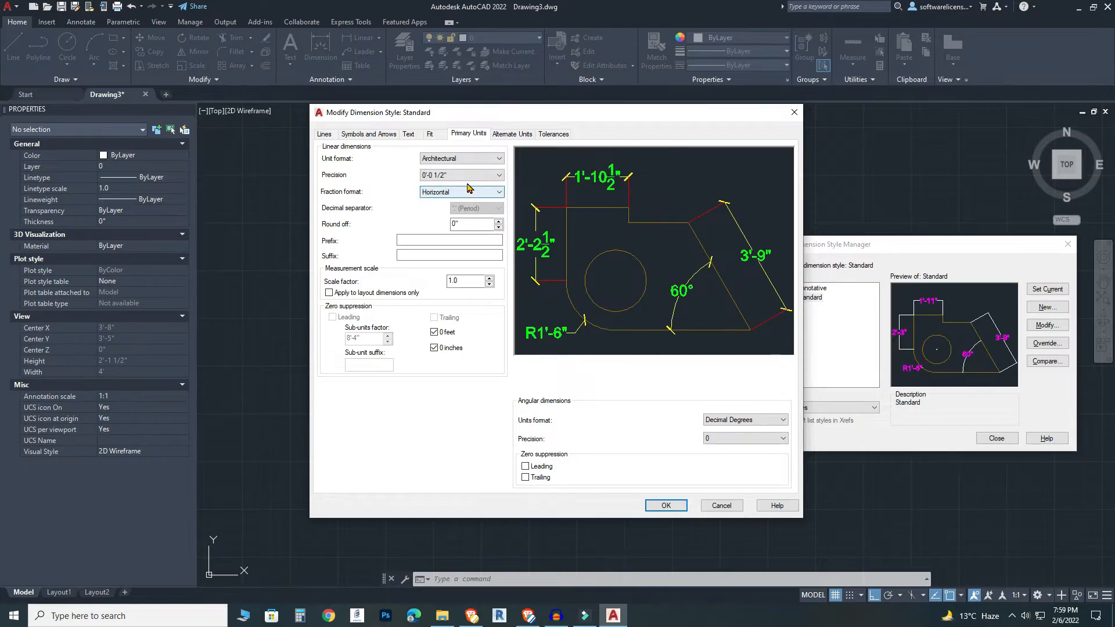
pyautogui.click(446, 177)
pyautogui.click(453, 251)
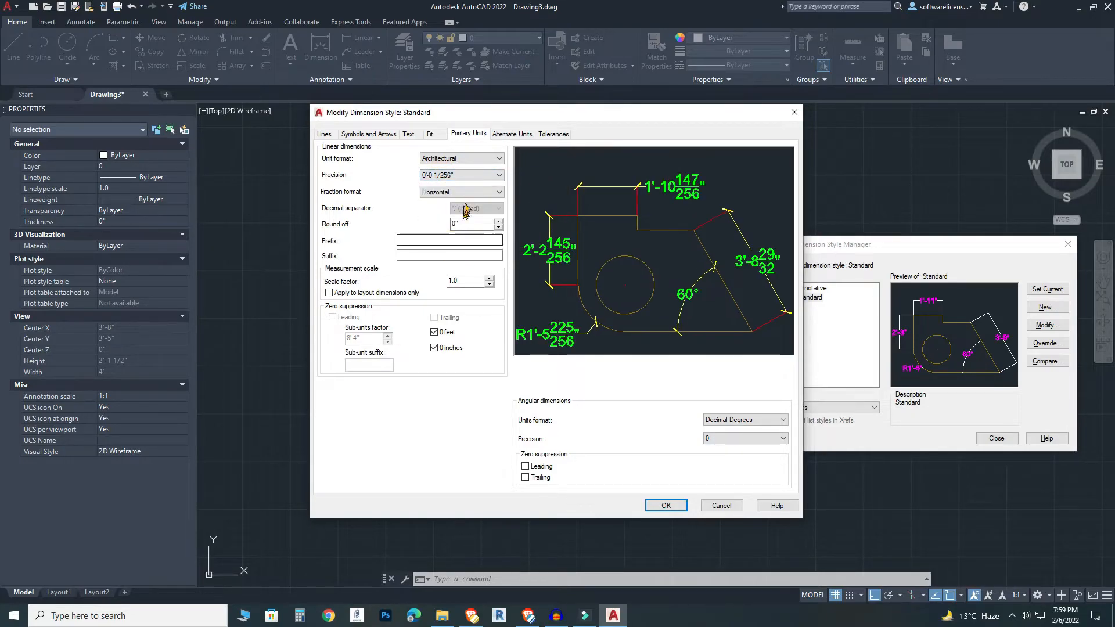
pyautogui.click(462, 175)
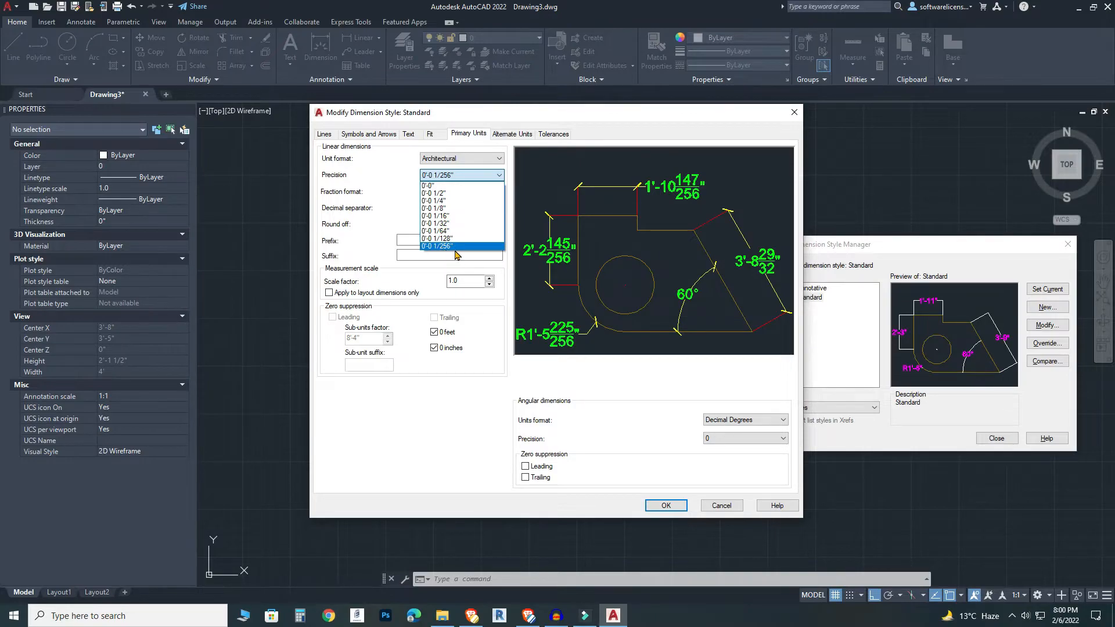
pyautogui.click(396, 176)
# Try 0'-0 1/4" and 0'-0 1/8" as the Standard style's linear dimension precision.
pyautogui.click(443, 172)
pyautogui.click(434, 200)
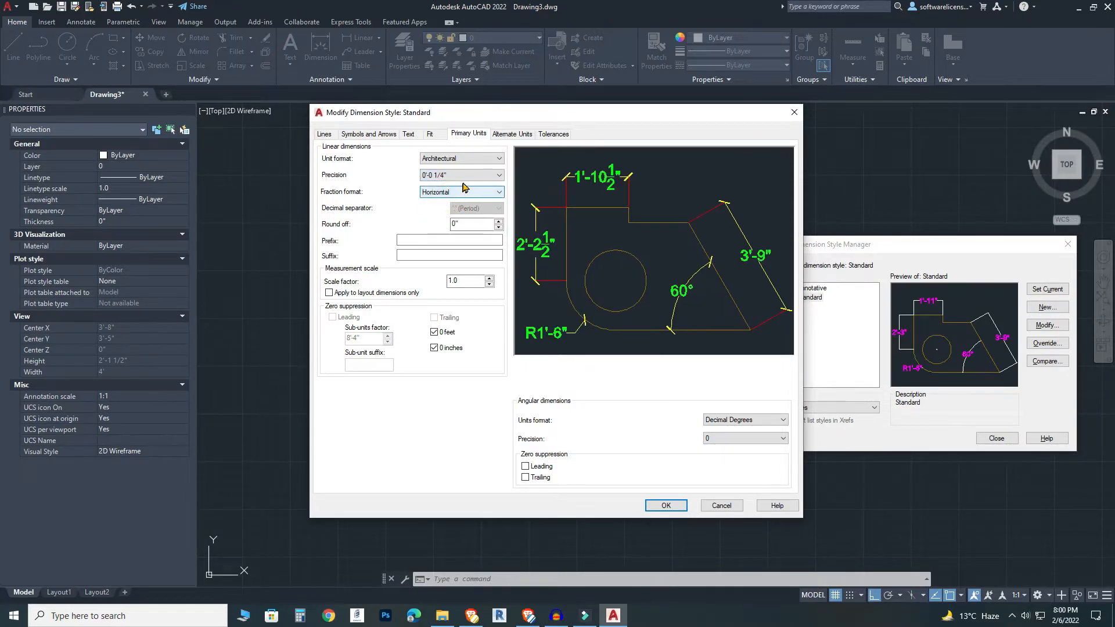
pyautogui.click(460, 177)
pyautogui.click(450, 208)
pyautogui.click(459, 175)
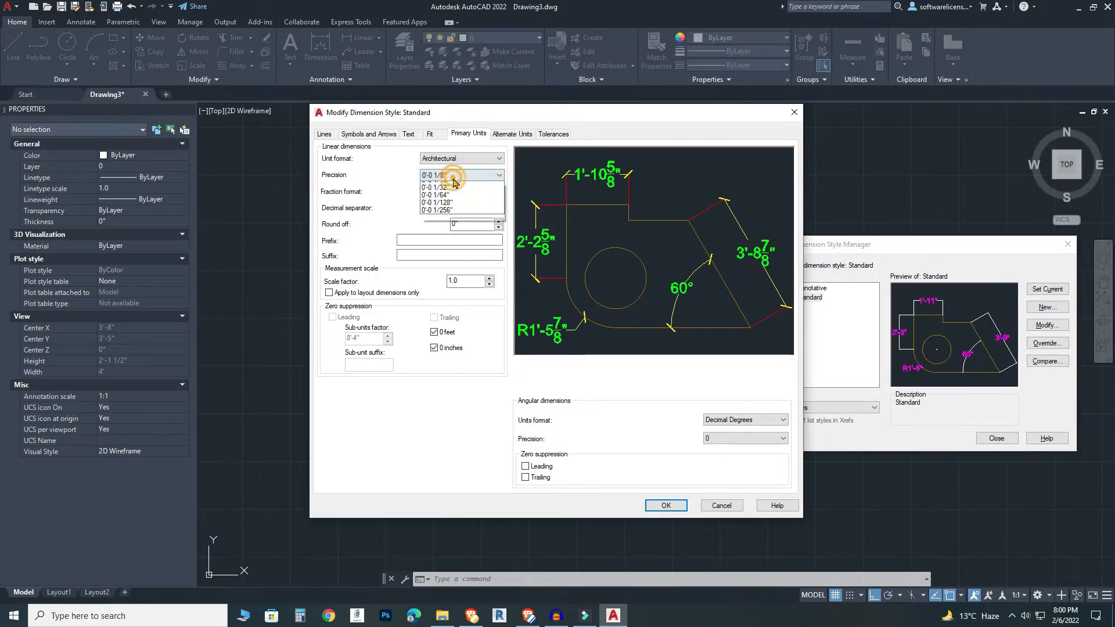
pyautogui.click(441, 186)
# Set the Standard style's linear dimension precision to 0'-0 1/2" and apply the modified style to the drawing.
pyautogui.click(477, 176)
pyautogui.click(447, 193)
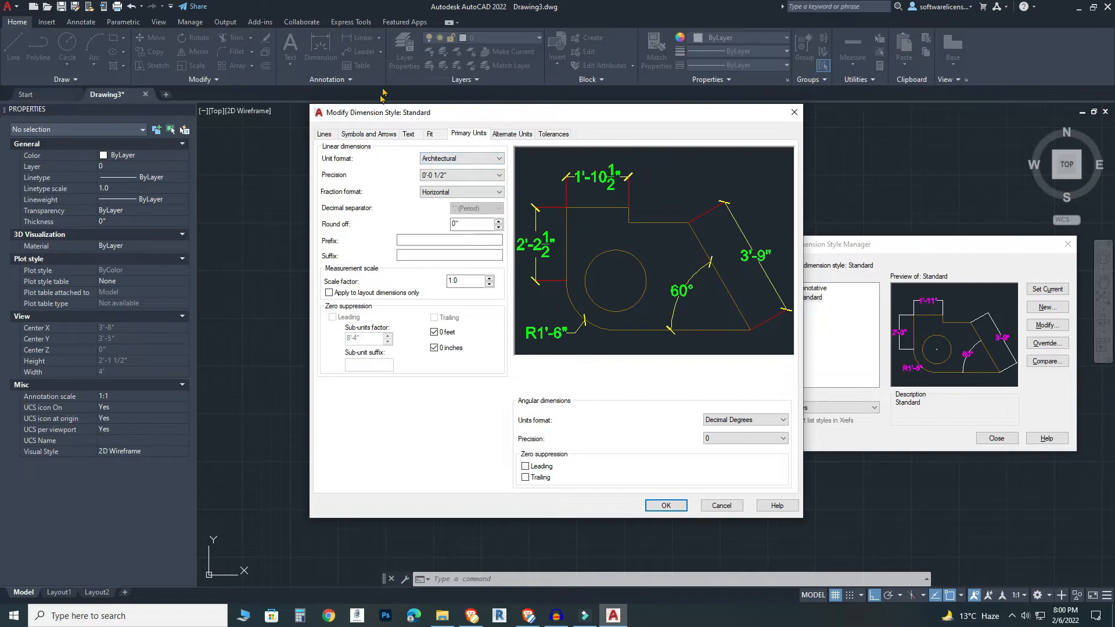
pyautogui.click(665, 505)
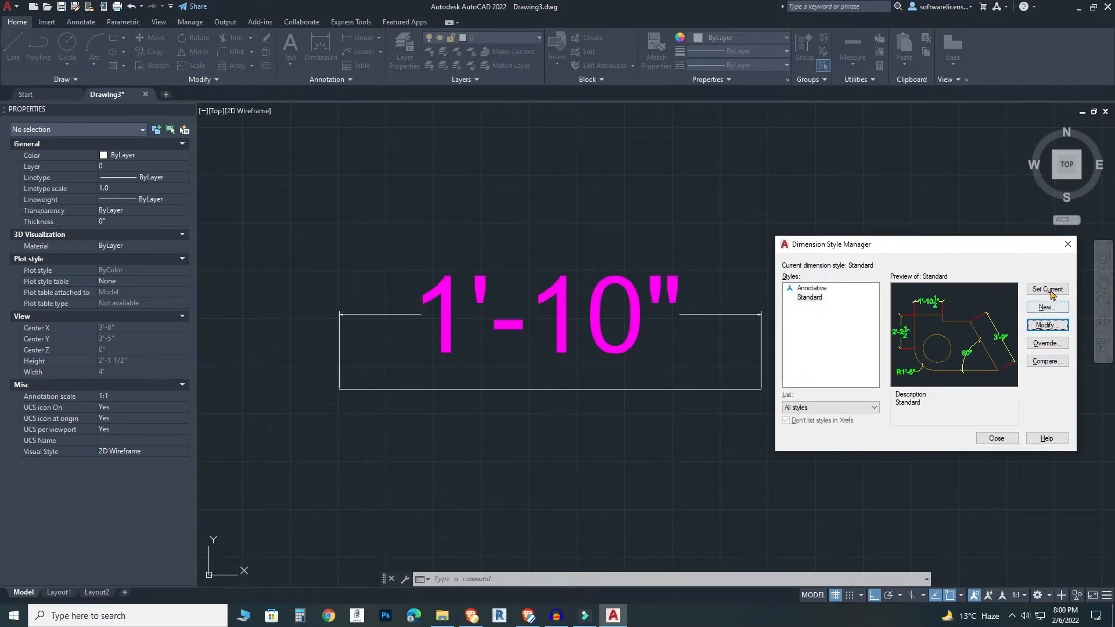
pyautogui.click(982, 441)
# Examine the updated dimension's text, ticks and extension lines up close, along with its listed properties.
pyautogui.scroll(-2, 499, 278)
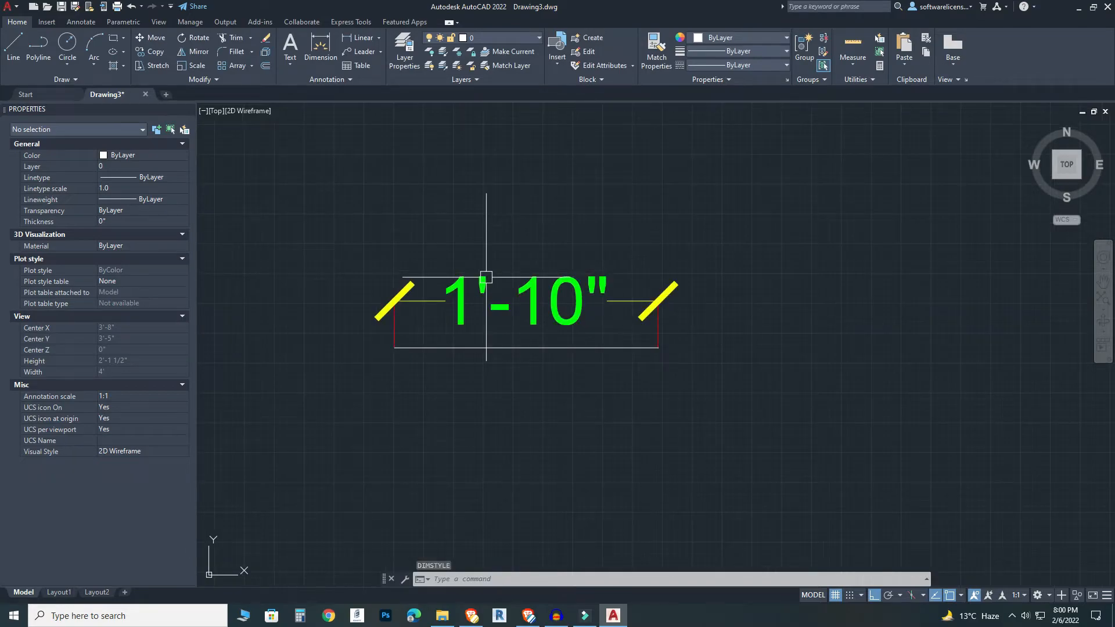
pyautogui.click(517, 300)
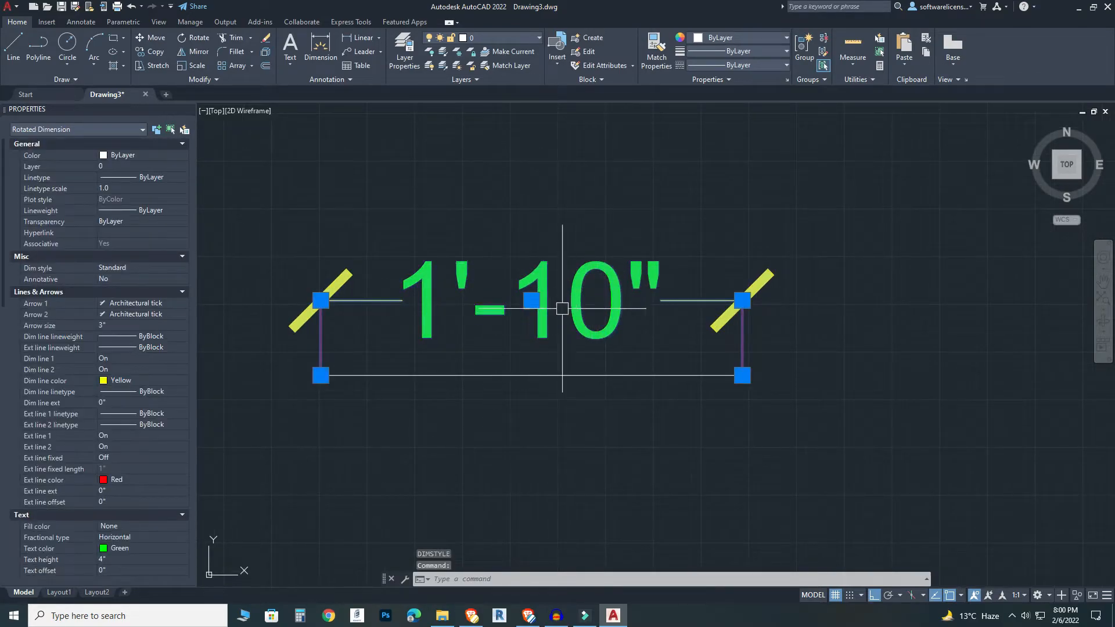
pyautogui.press('Escape')
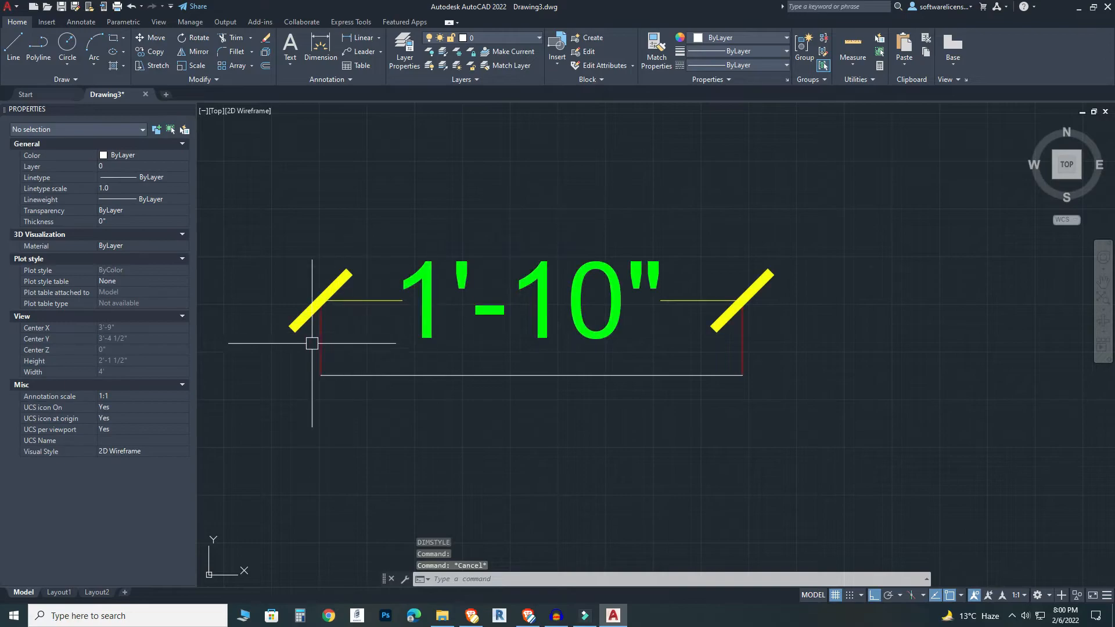
pyautogui.scroll(2, 352, 321)
pyautogui.moveTo(330, 380); pyautogui.dragTo(306, 430, button='middle')
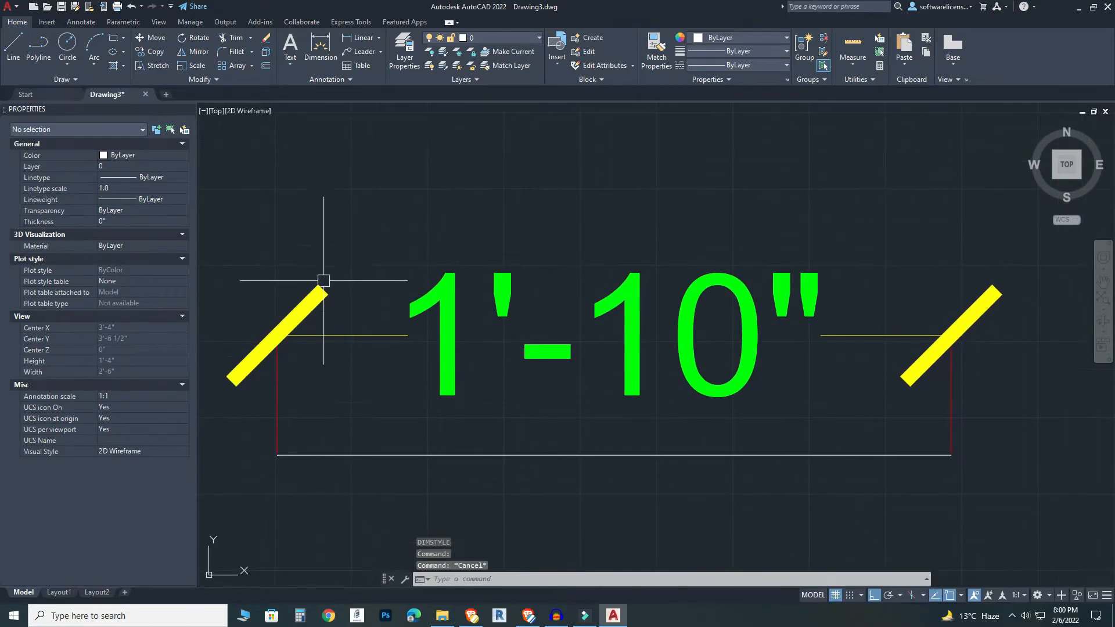
pyautogui.click(427, 211)
pyautogui.click(531, 227)
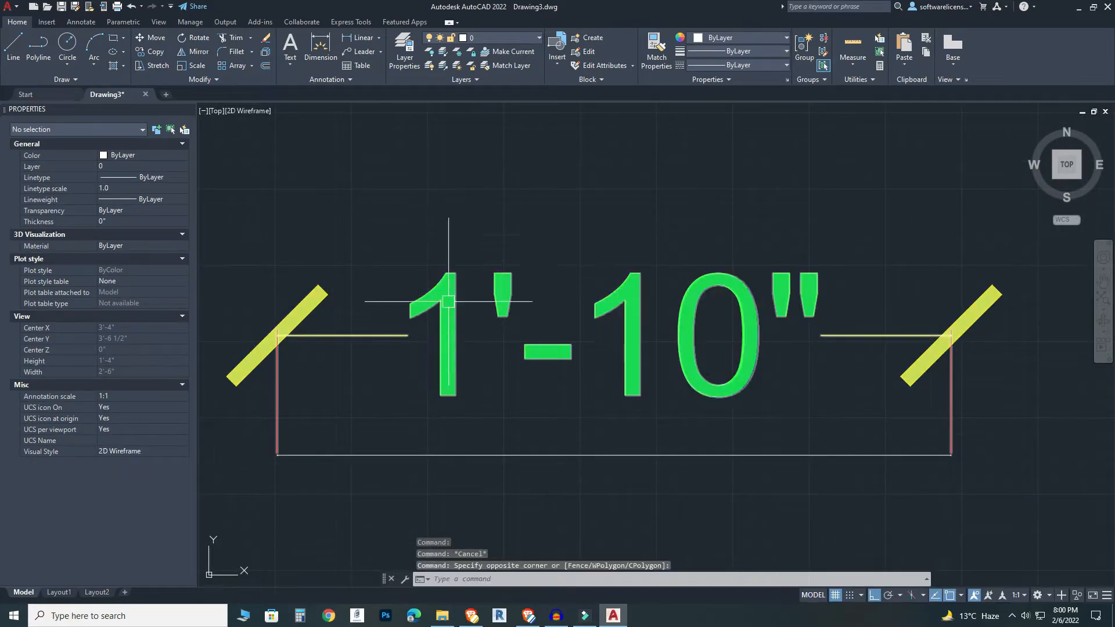
pyautogui.click(614, 299)
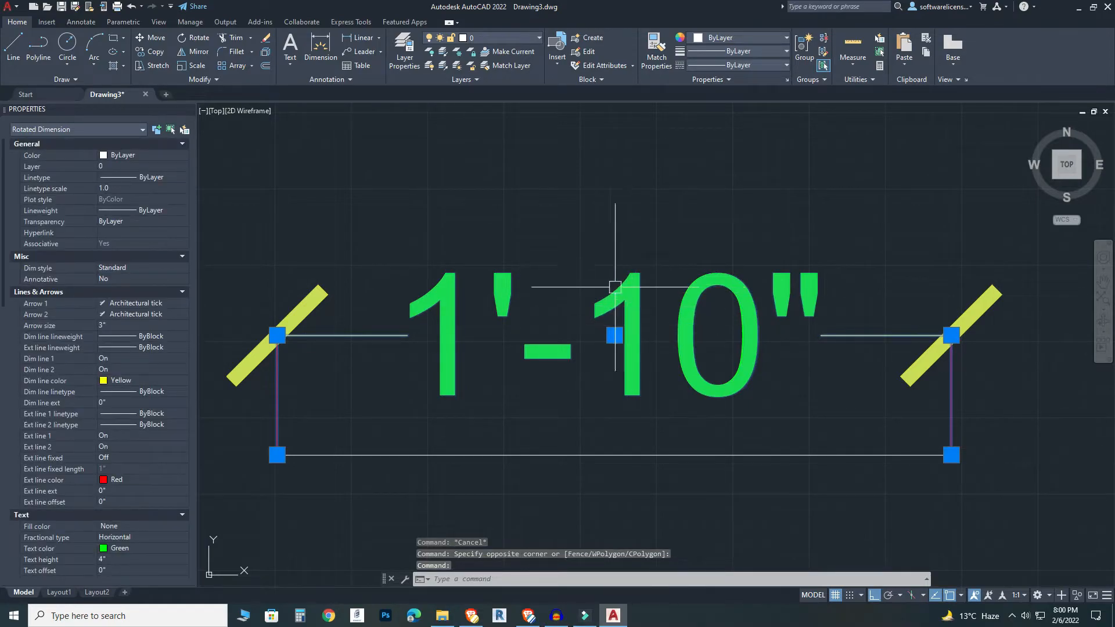
pyautogui.press('Escape')
pyautogui.press('Escape')
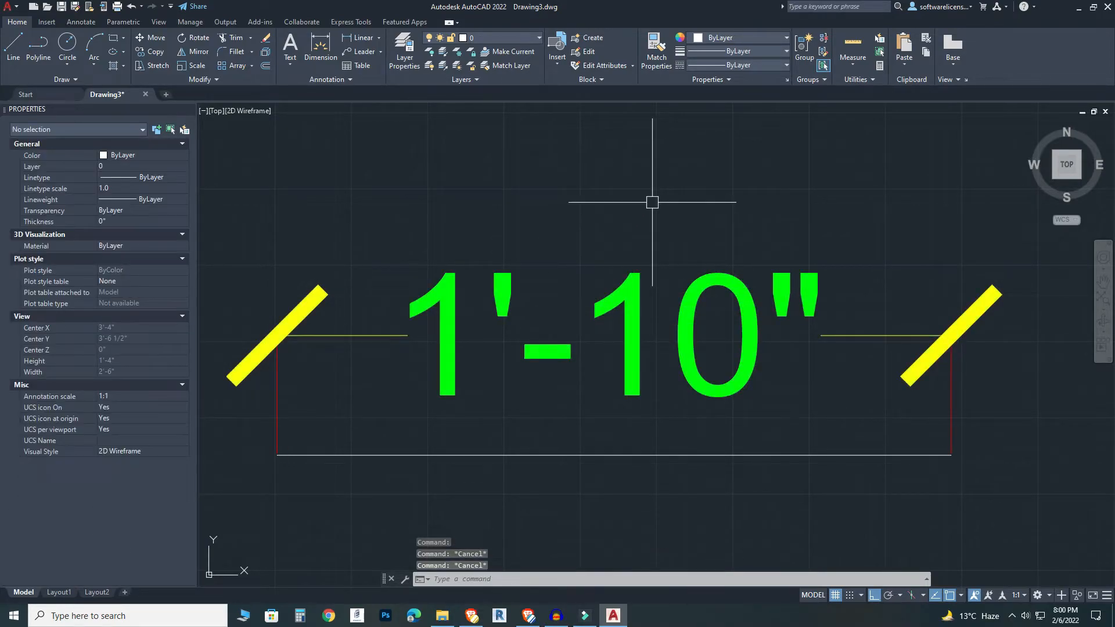
# Set the Standard style's dimension text height to 2" and apply the change to the drawing.
pyautogui.press('Return')
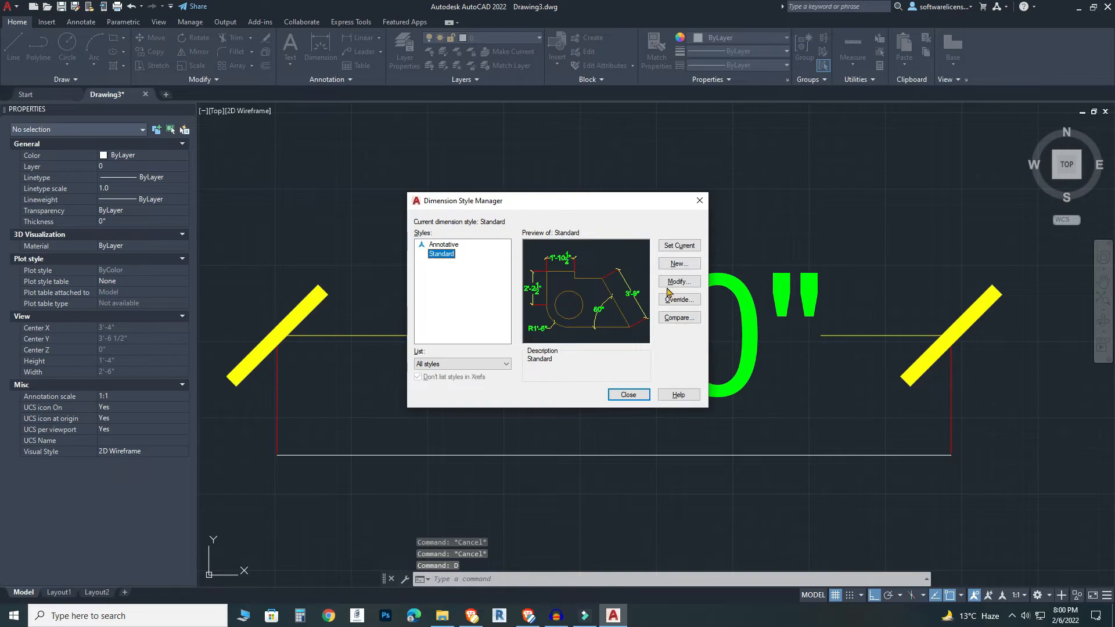
pyautogui.click(676, 282)
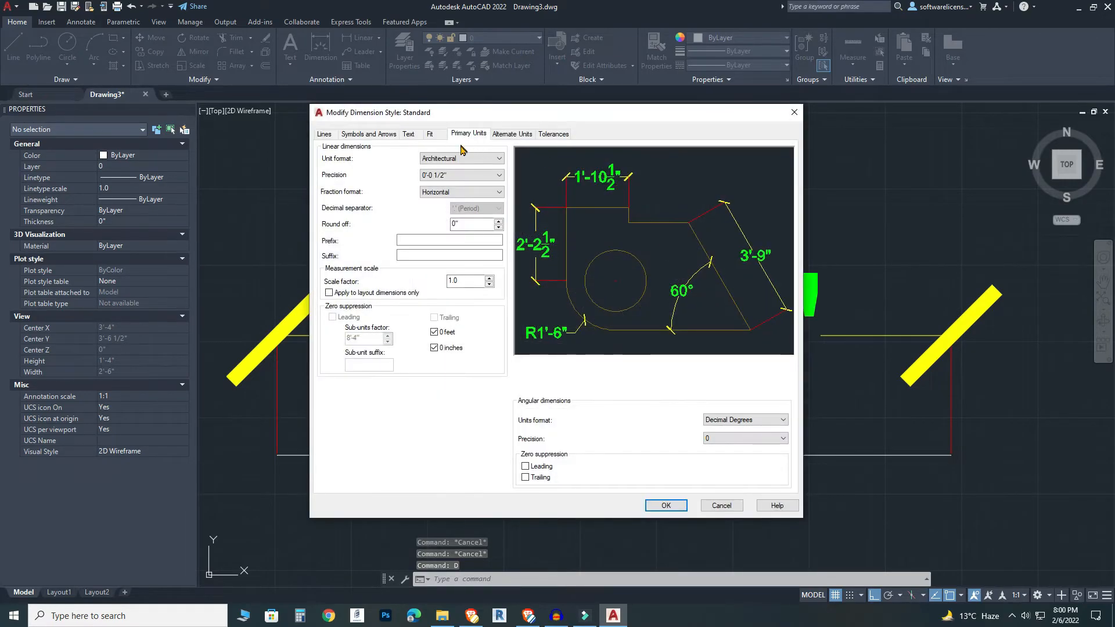
pyautogui.click(410, 135)
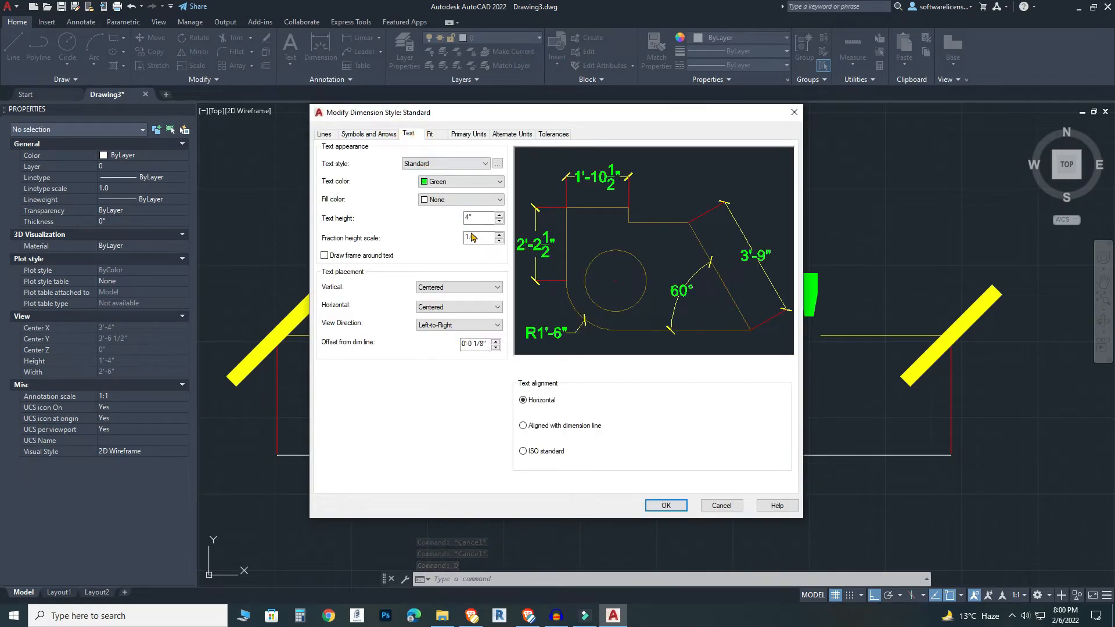
pyautogui.doubleClick(485, 219)
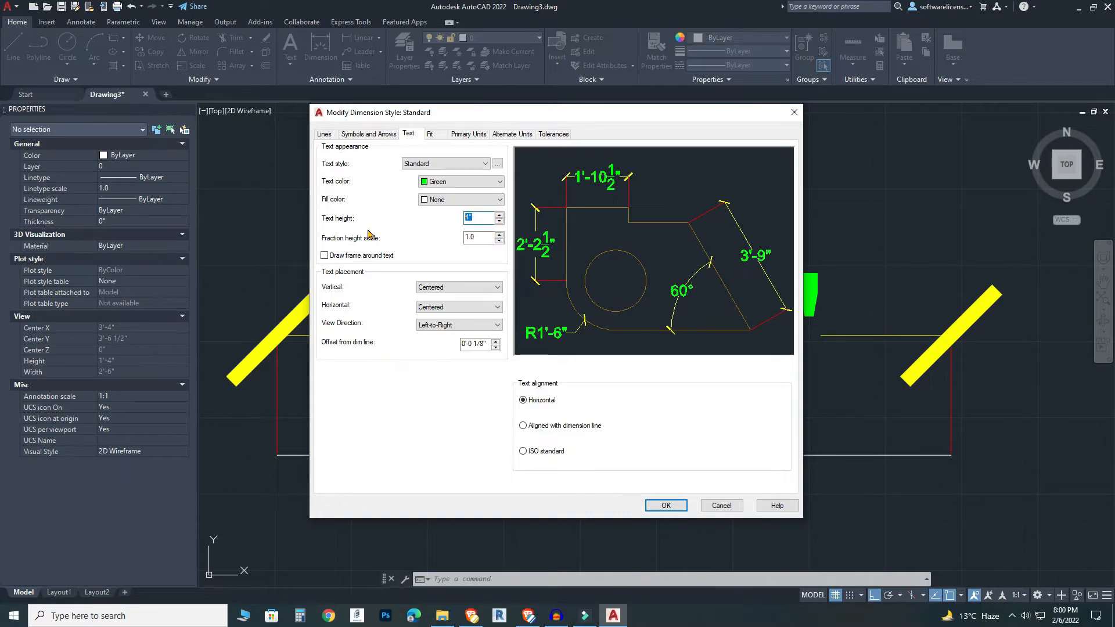
pyautogui.press('Return')
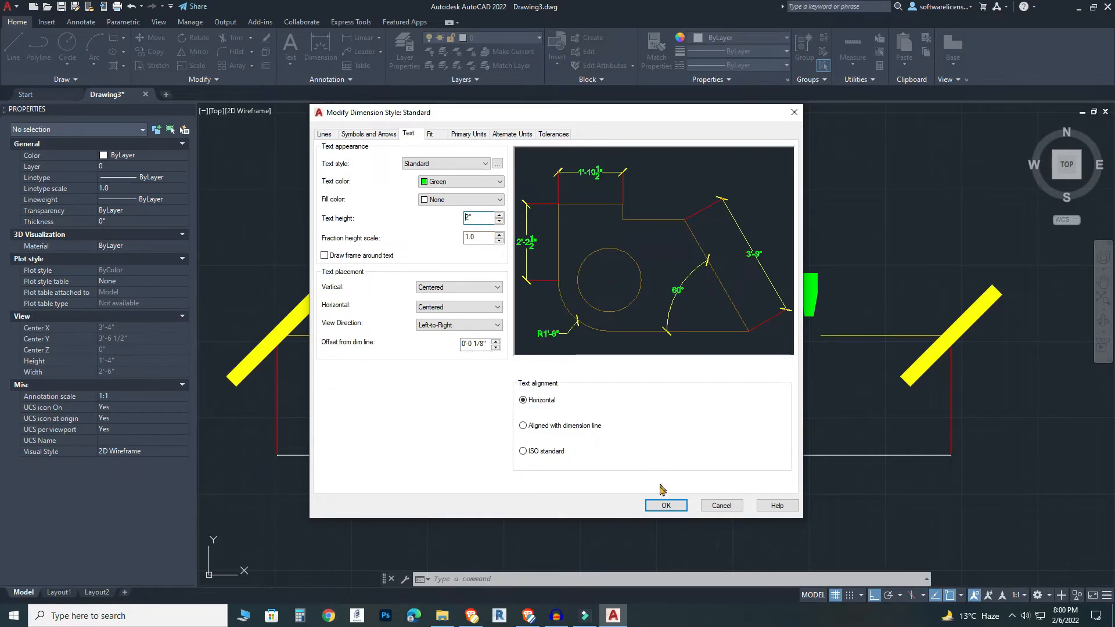
pyautogui.click(666, 506)
pyautogui.moveTo(606, 200); pyautogui.dragTo(784, 235)
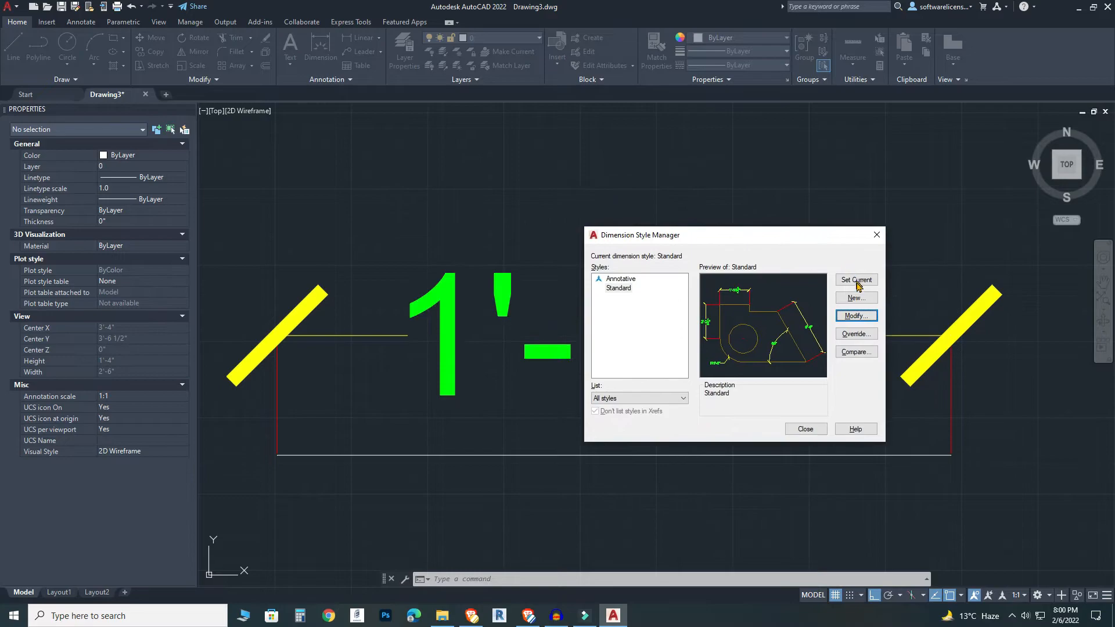
pyautogui.click(804, 427)
pyautogui.click(445, 248)
pyautogui.click(770, 450)
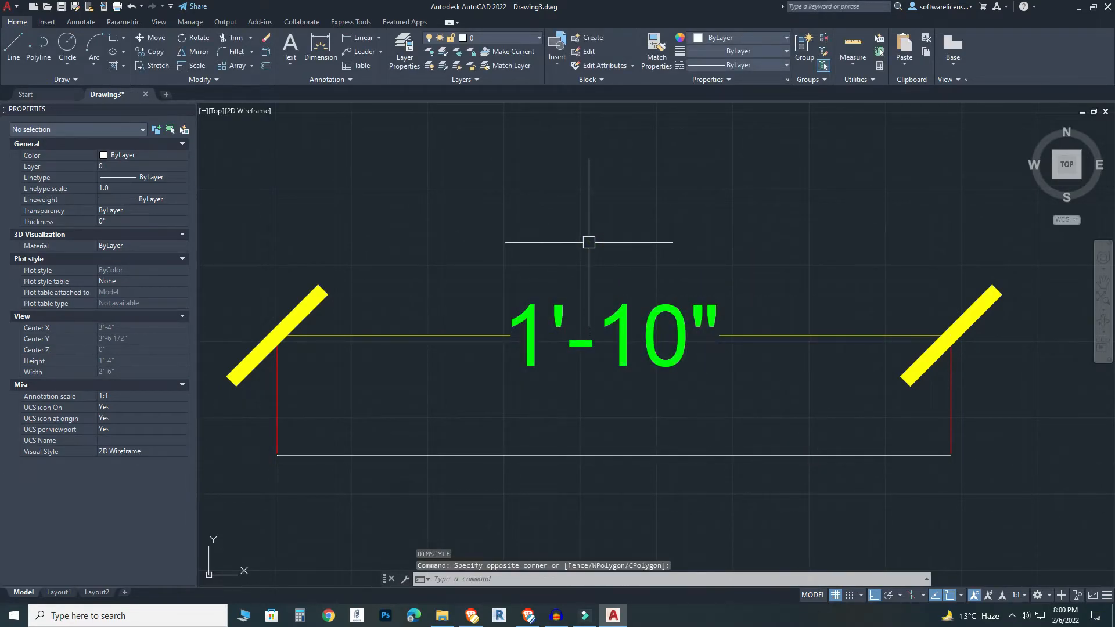
# Delete the existing dimension and dimension the horizontal line again from end to end, placing it above the line.
pyautogui.click(582, 328)
pyautogui.press('Delete')
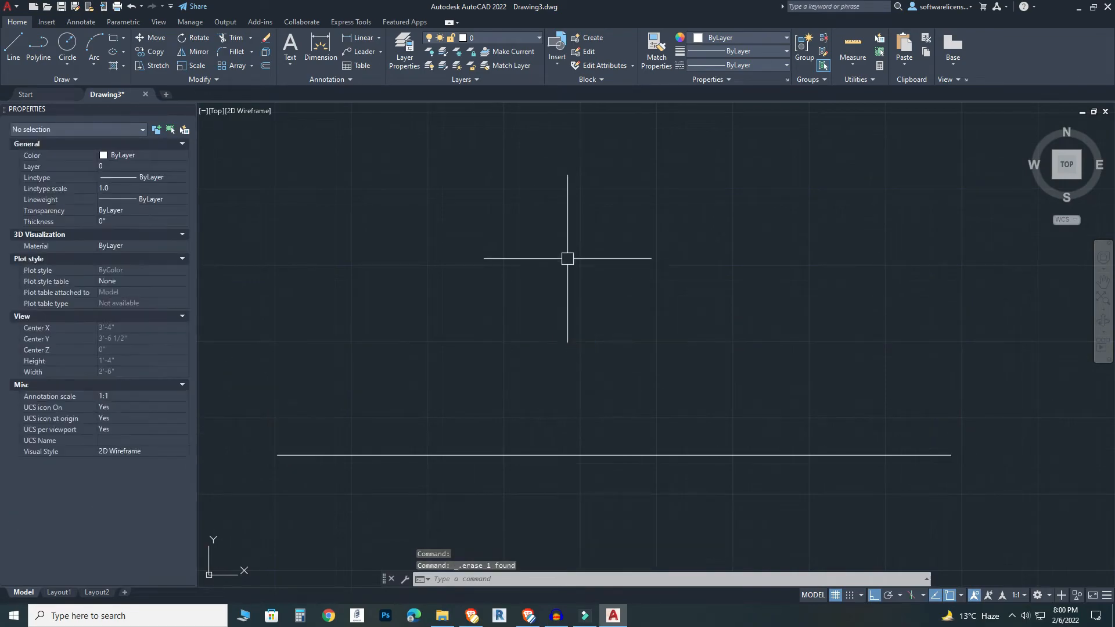
pyautogui.click(302, 21)
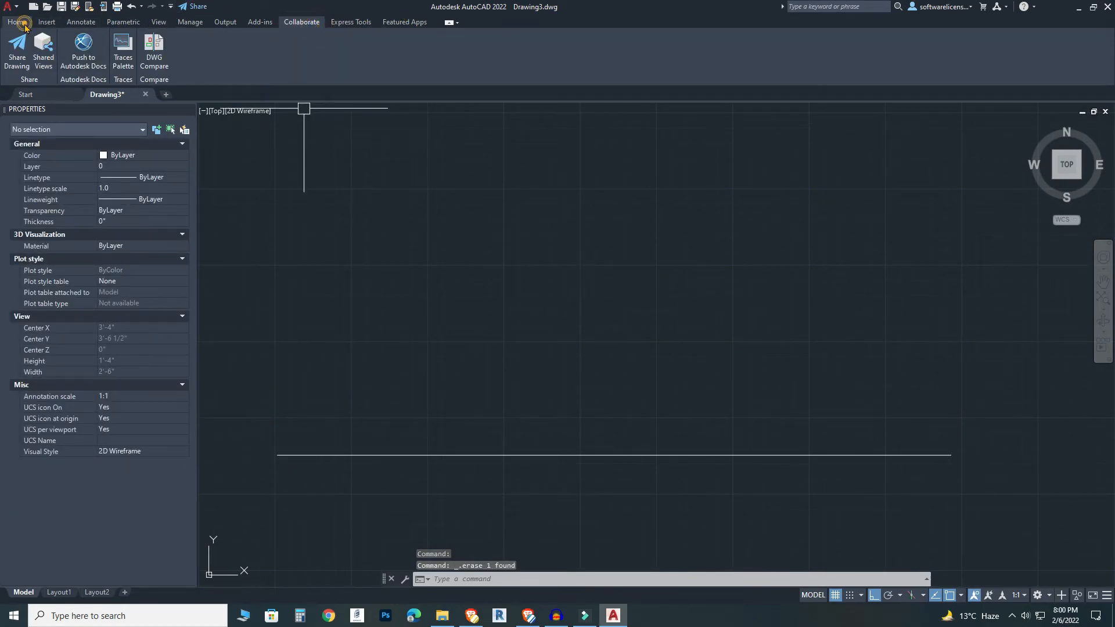
pyautogui.click(18, 22)
pyautogui.click(320, 46)
pyautogui.click(278, 455)
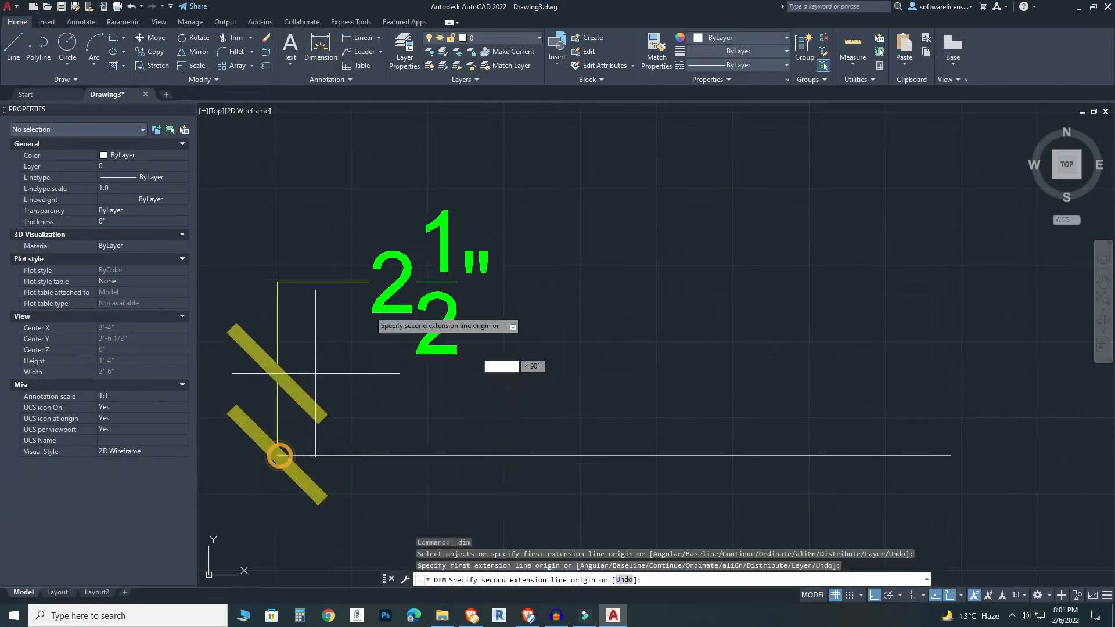
pyautogui.click(950, 455)
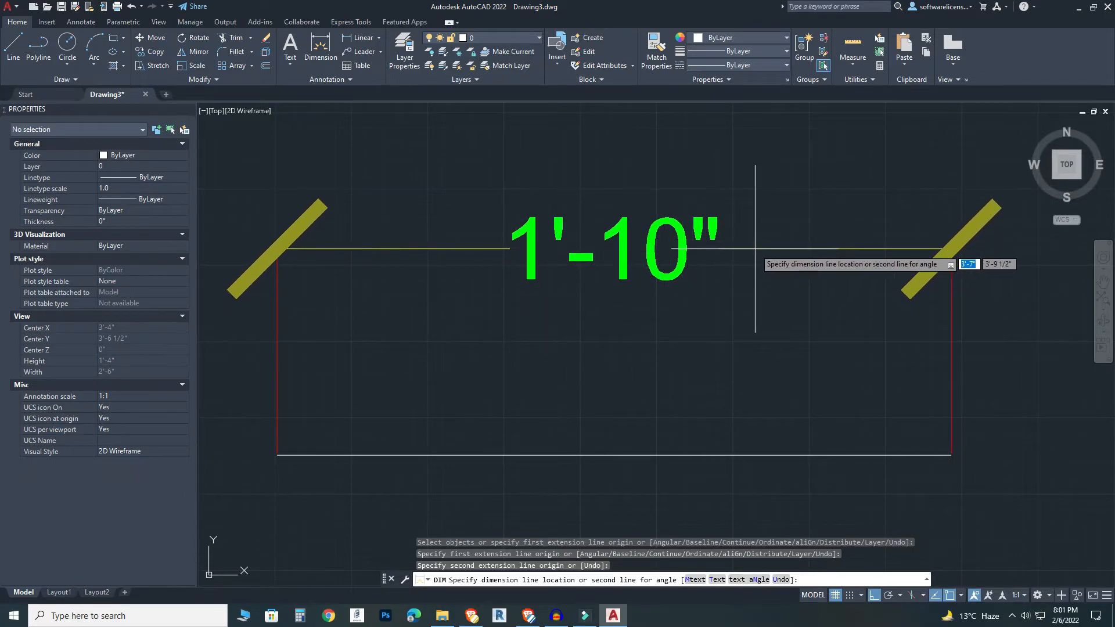
pyautogui.click(645, 249)
# In the Standard style, align text with the dimension line and enable manual text placement and a dimension line between extension lines.
pyautogui.scroll(-4, 610, 336)
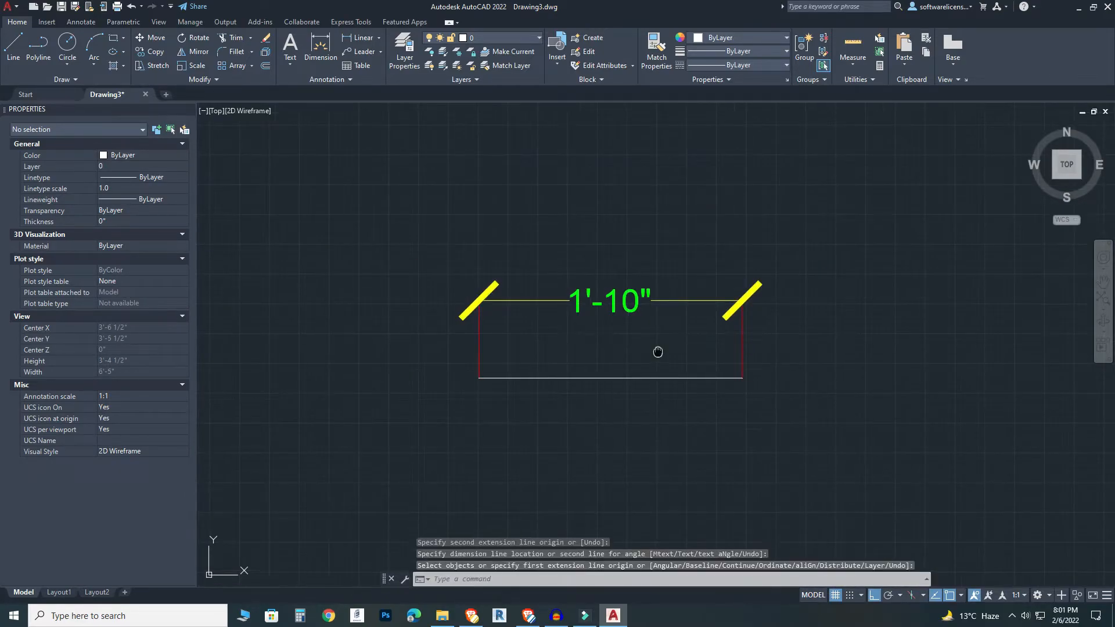
pyautogui.moveTo(657, 352); pyautogui.dragTo(534, 366, button='middle')
pyautogui.write('D')
pyautogui.press('Return')
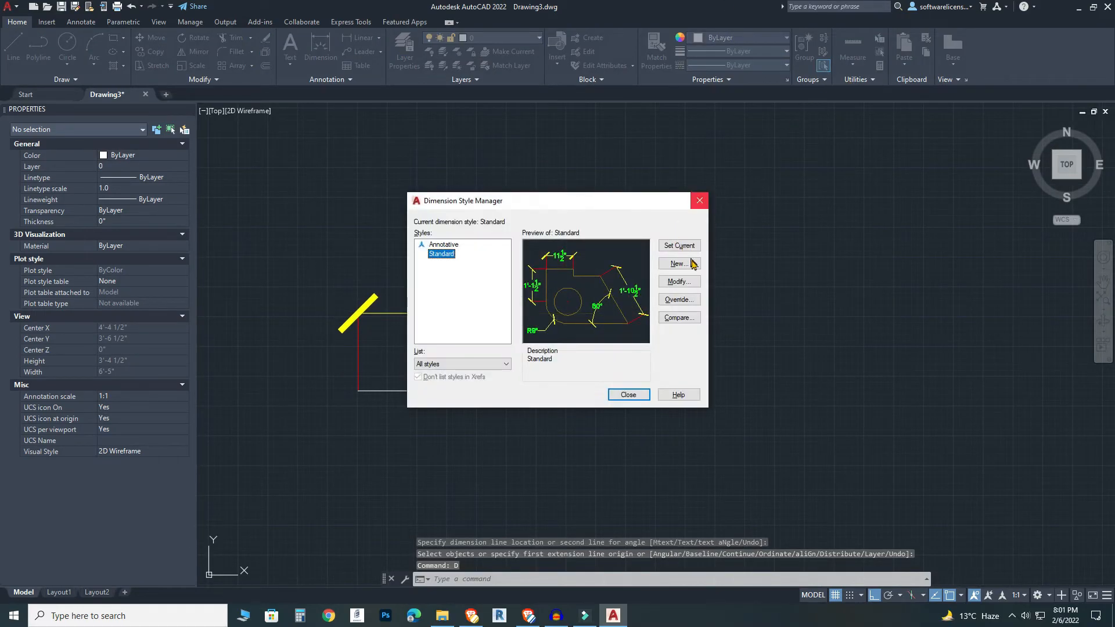
pyautogui.click(678, 281)
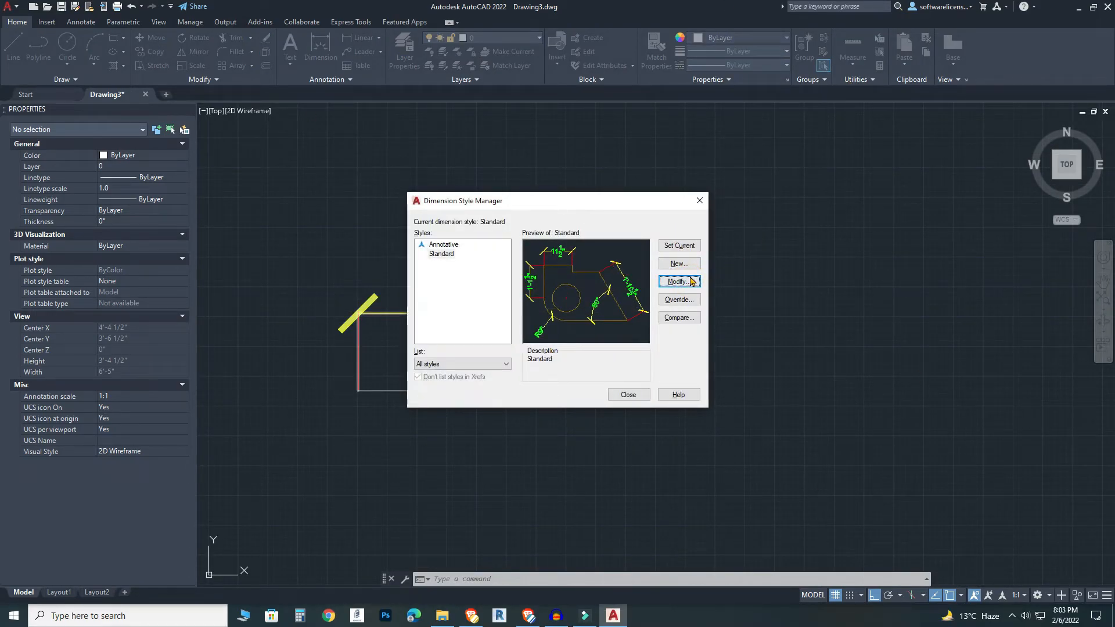
pyautogui.click(691, 281)
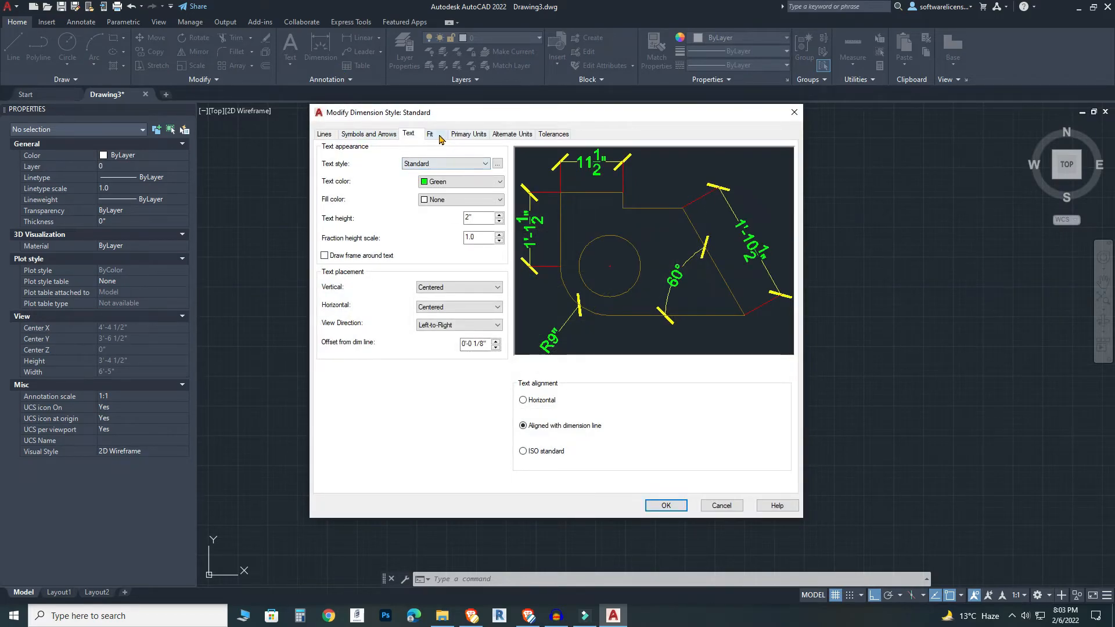
pyautogui.click(431, 134)
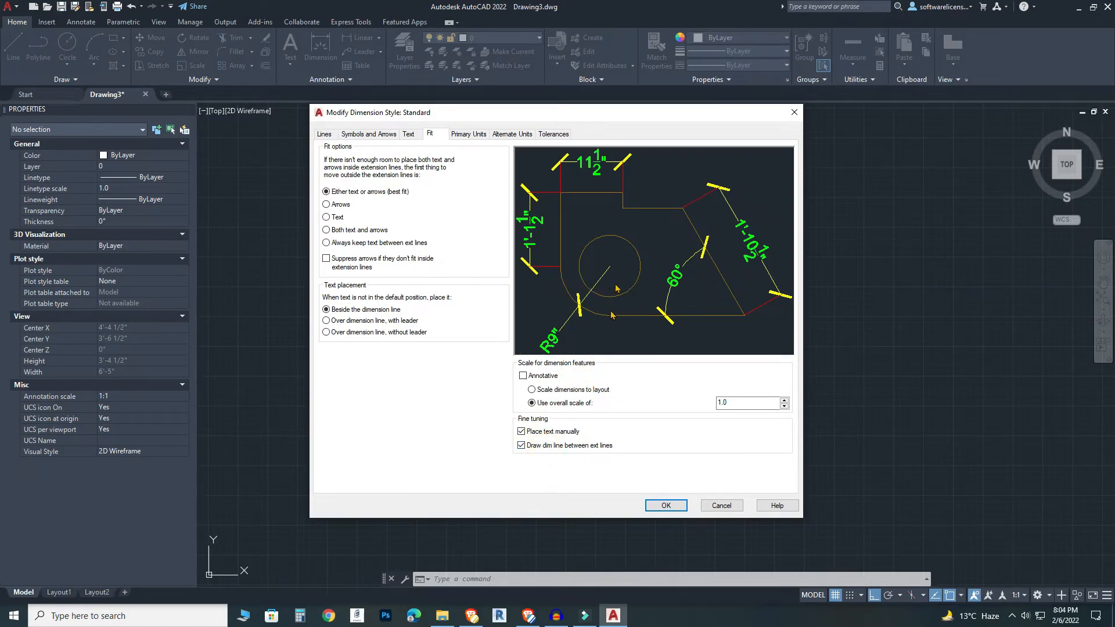
pyautogui.click(661, 506)
pyautogui.click(679, 246)
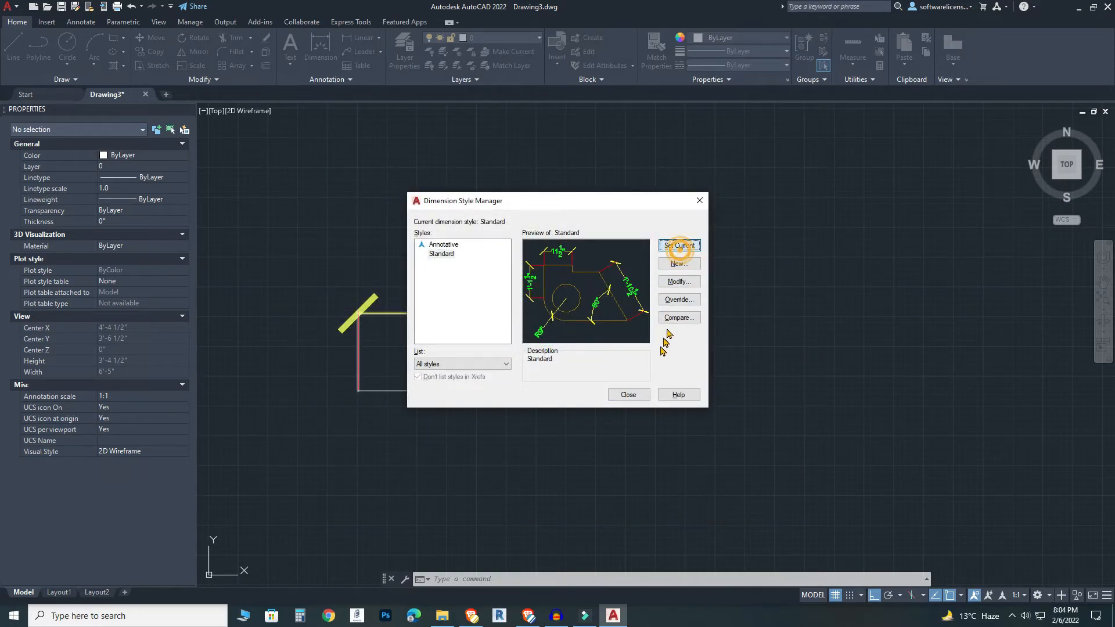
pyautogui.click(628, 395)
# Delete the existing dimension and dimension the horizontal line again from end to end, placing the text near the dimension's left tick.
pyautogui.scroll(3, 511, 318)
pyautogui.click(511, 316)
pyautogui.moveTo(468, 306)
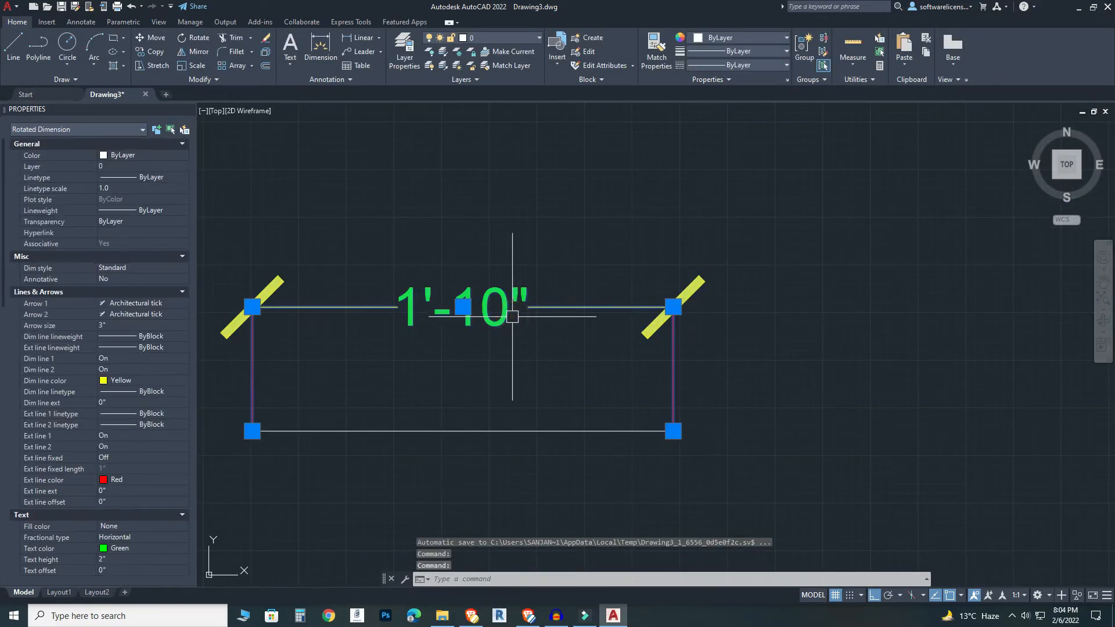
pyautogui.press('Delete')
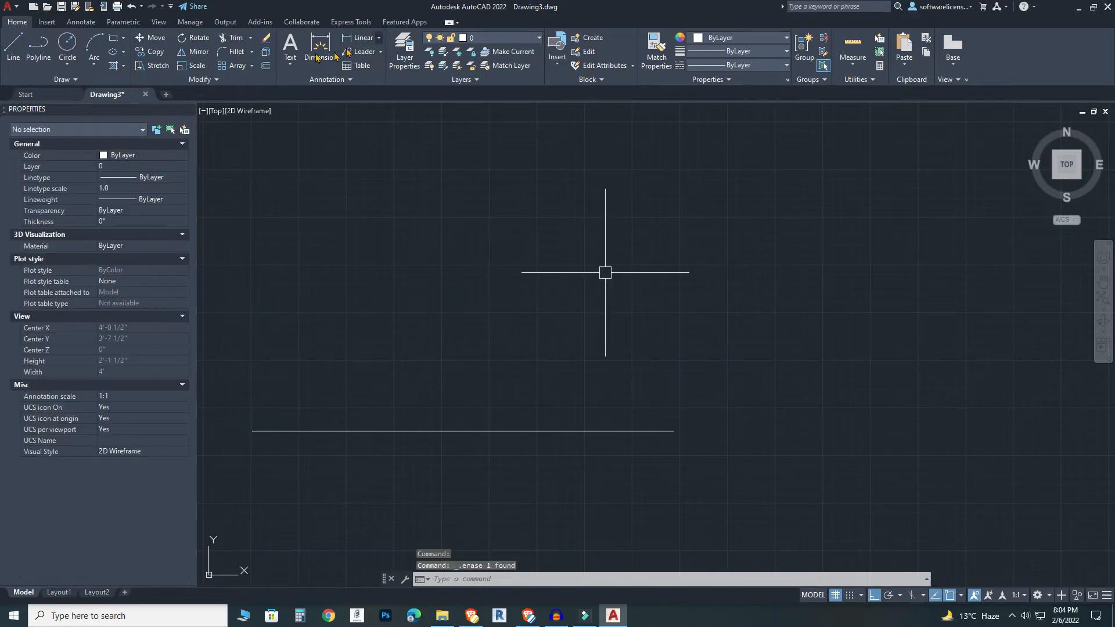
pyautogui.click(321, 48)
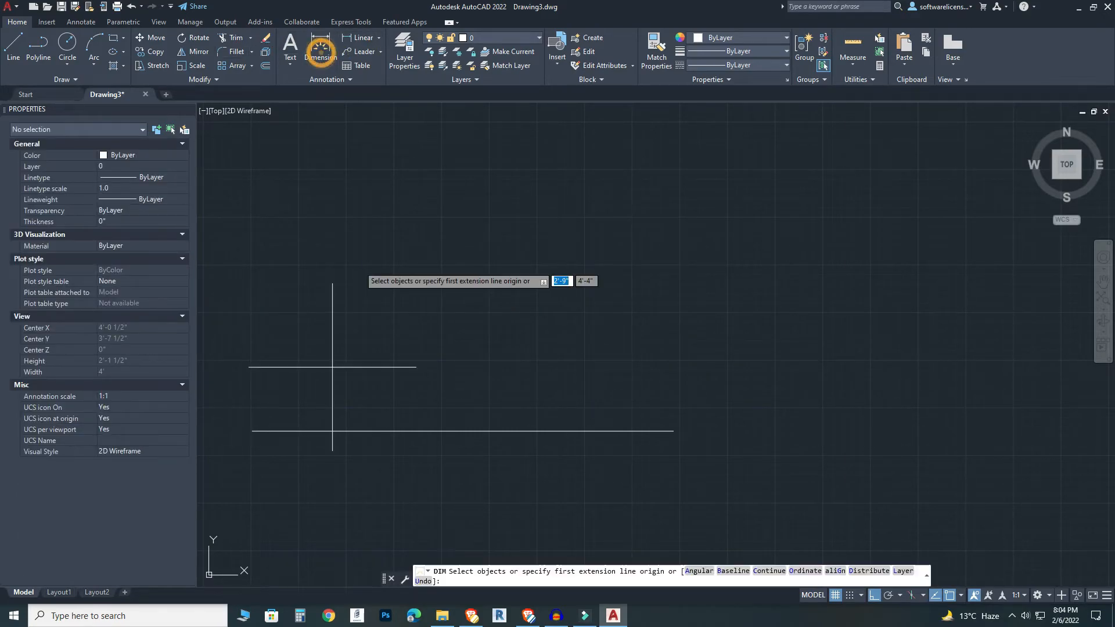
pyautogui.click(253, 431)
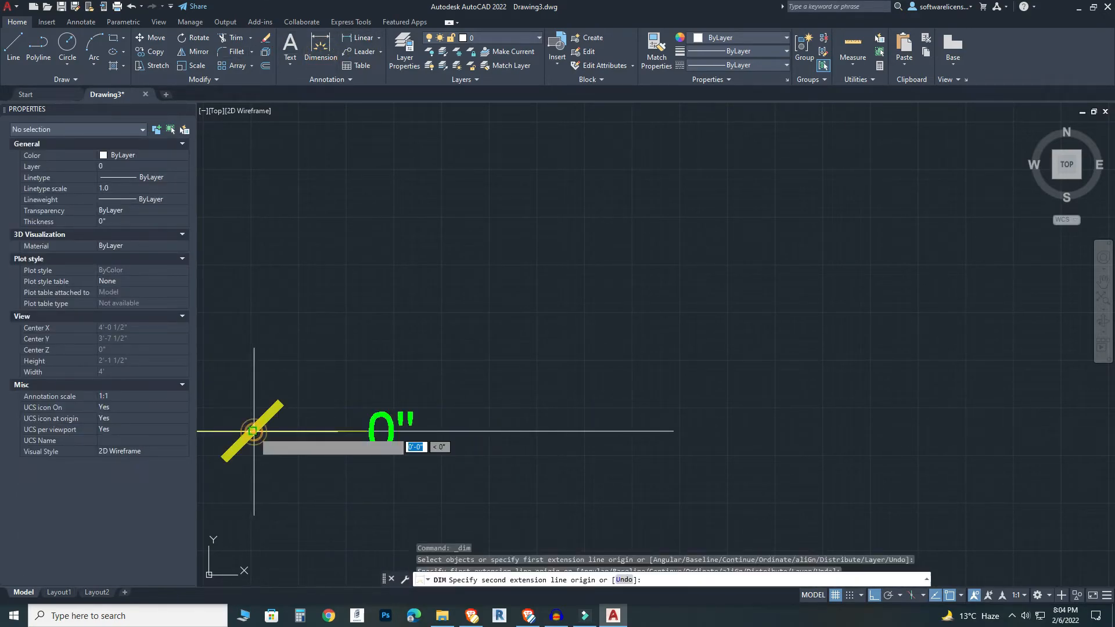
pyautogui.click(672, 430)
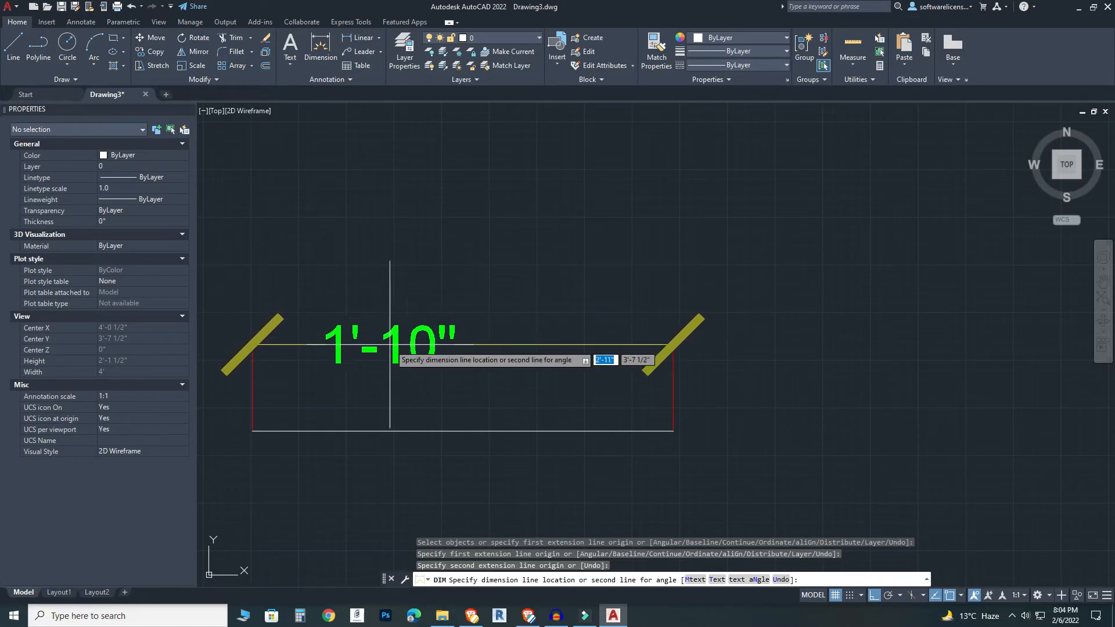
pyautogui.click(361, 344)
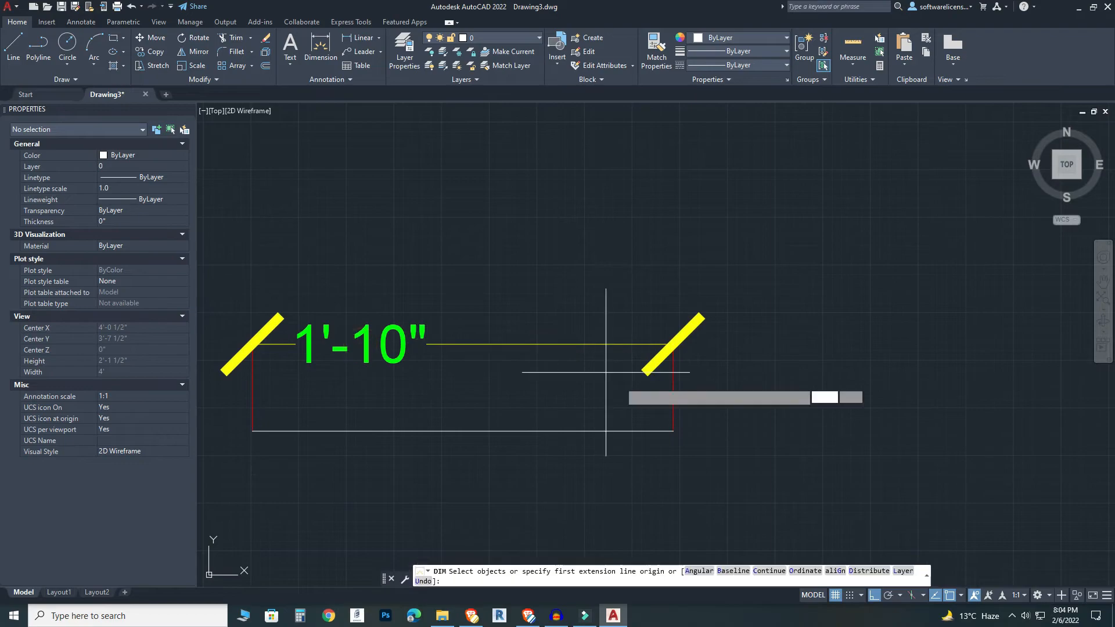
# Add a vertical dimension from the line's right end to the horizontal dimension's right end, with its text placed above the upper tick.
pyautogui.click(673, 430)
pyautogui.click(672, 344)
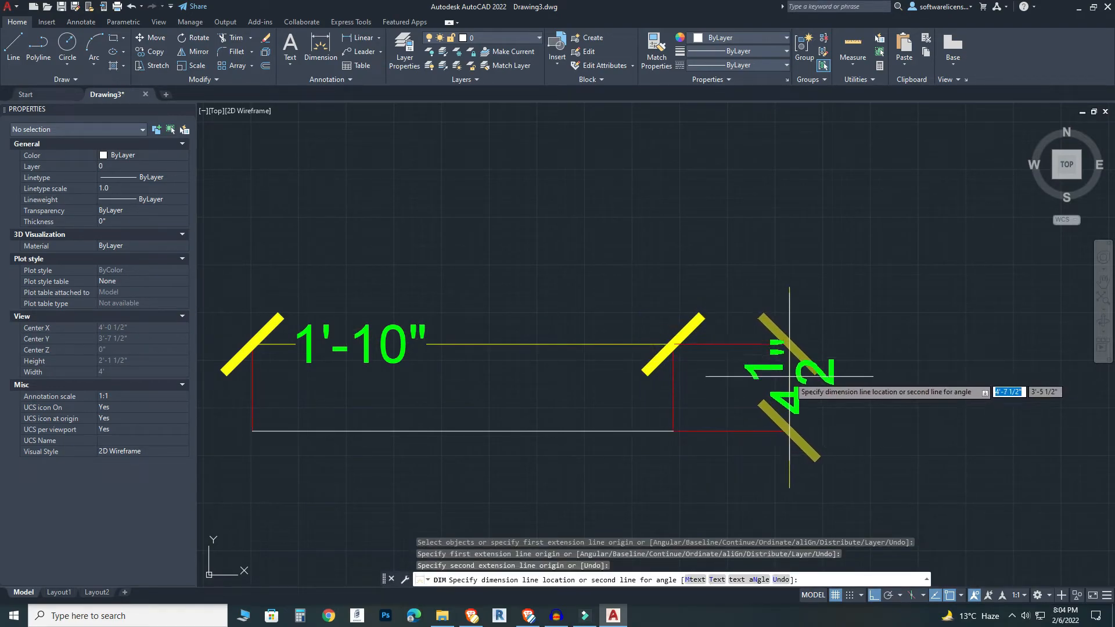
pyautogui.click(788, 280)
# Add a second horizontal dimension spanning the line's full length, above the first, with its text placed toward the right end.
pyautogui.click(672, 345)
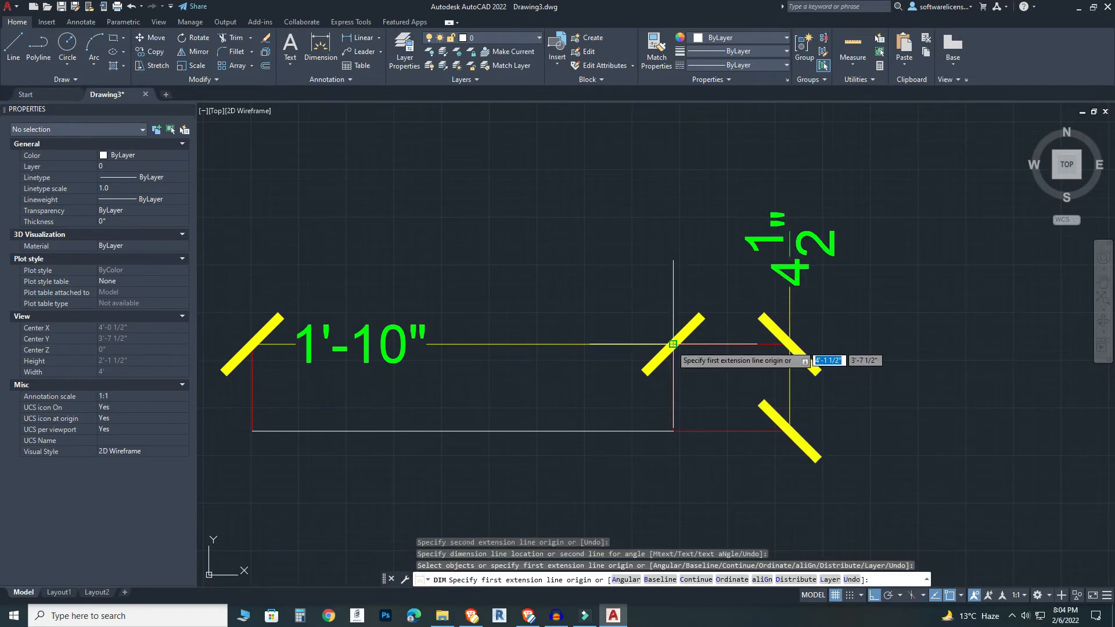
pyautogui.click(252, 430)
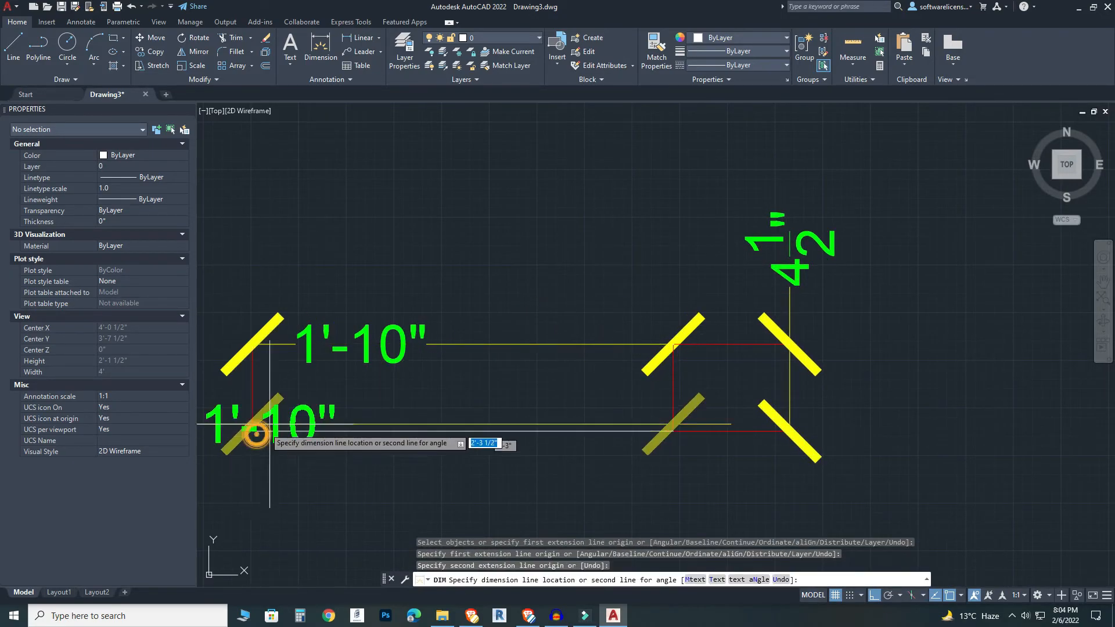
pyautogui.click(543, 298)
# Add a third horizontal dimension between two free points about 1'-8" apart above the line, placing it over the other two dimensions.
pyautogui.moveTo(416, 443); pyautogui.dragTo(430, 479, button='middle')
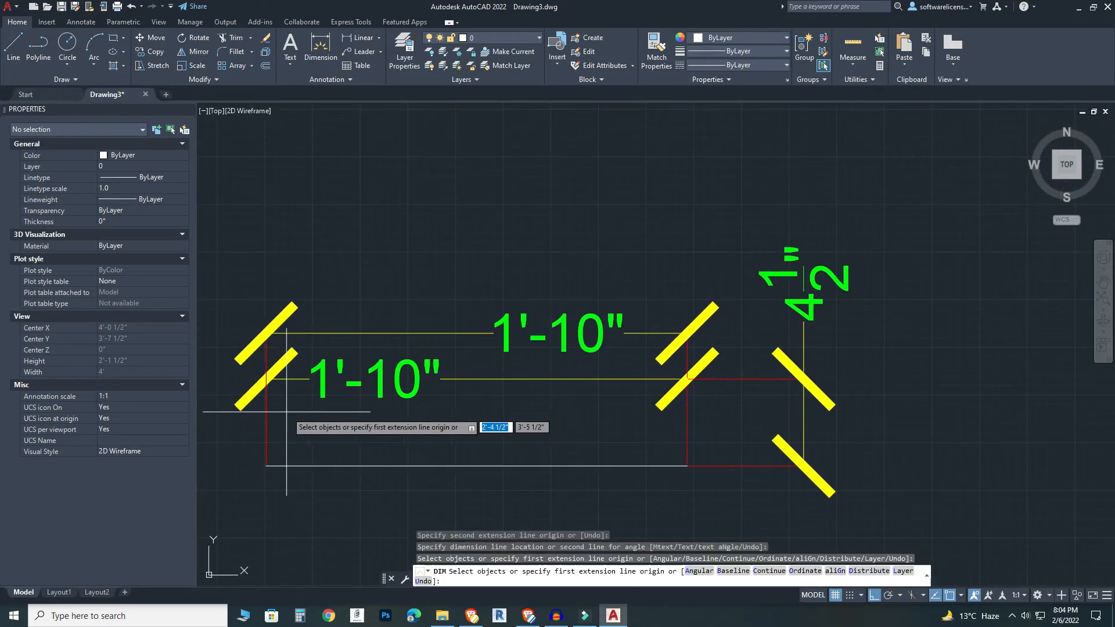
pyautogui.click(281, 410)
pyautogui.click(663, 410)
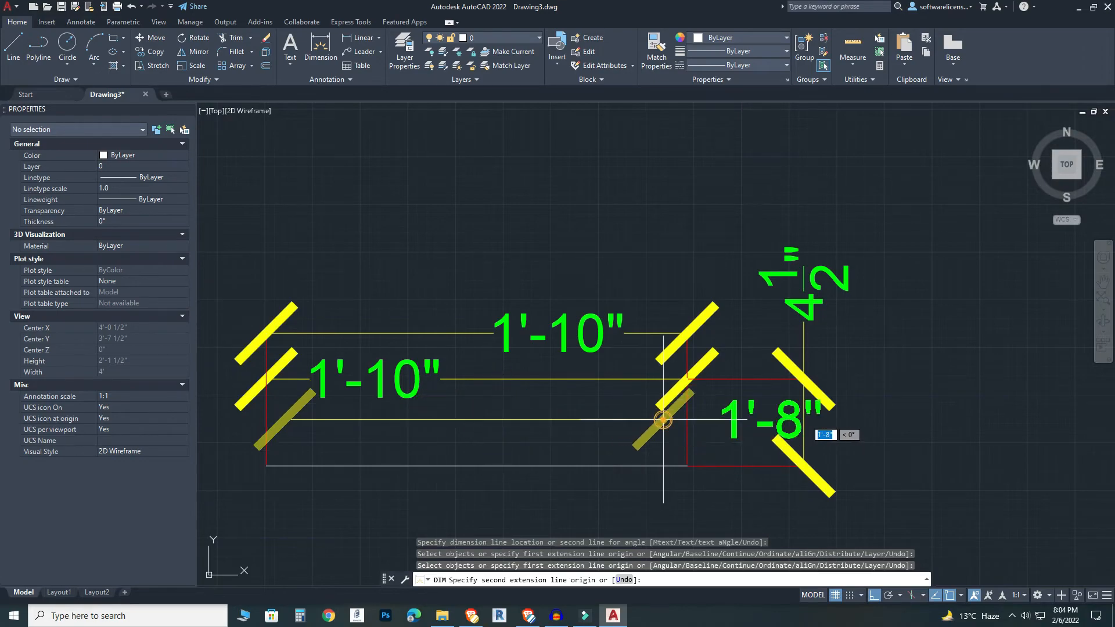
pyautogui.click(415, 299)
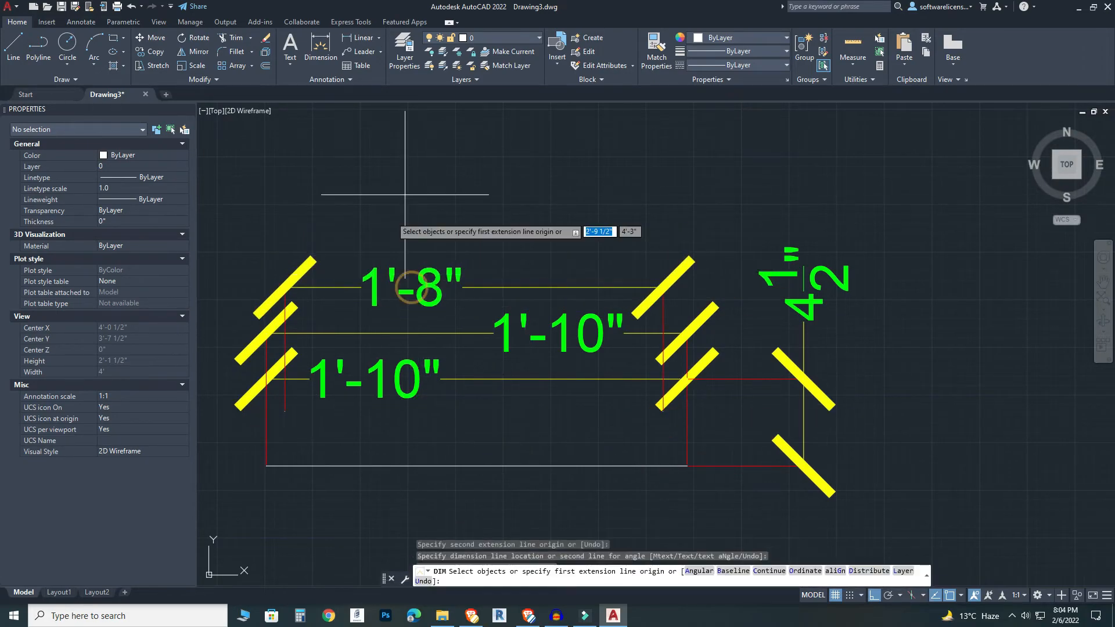
pyautogui.click(426, 299)
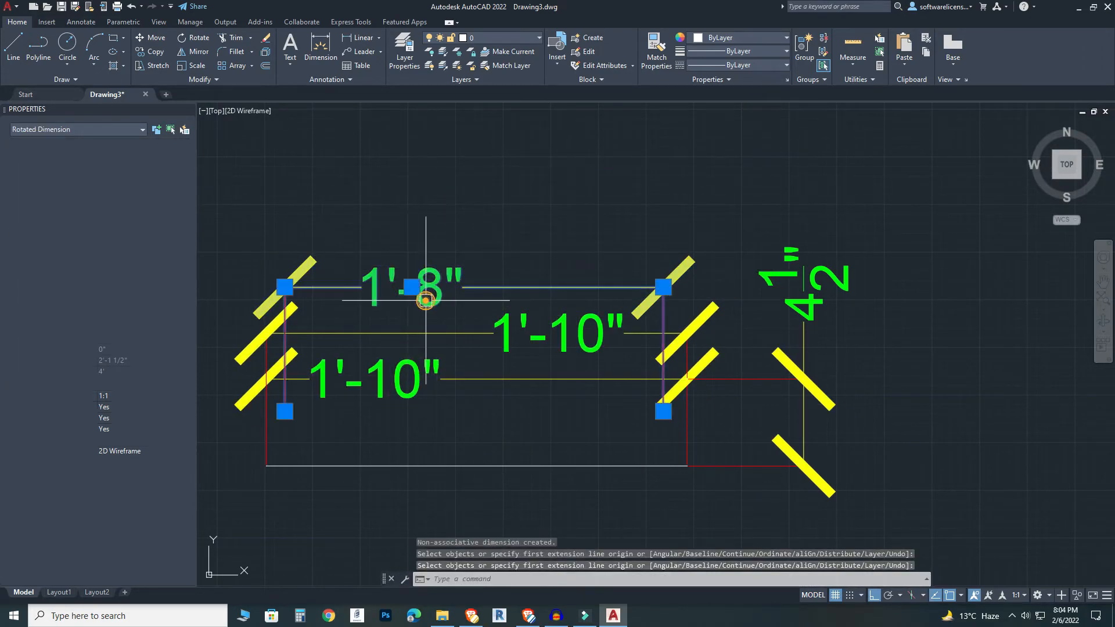
pyautogui.press('Escape')
pyautogui.click(411, 286)
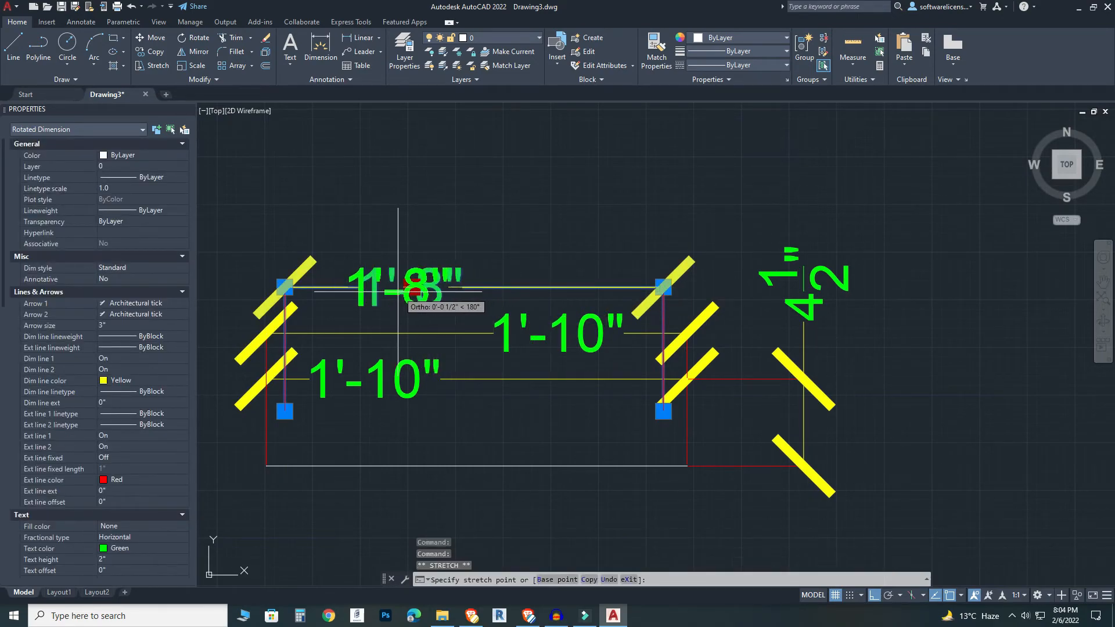
pyautogui.press('Escape')
pyautogui.press('Escape')
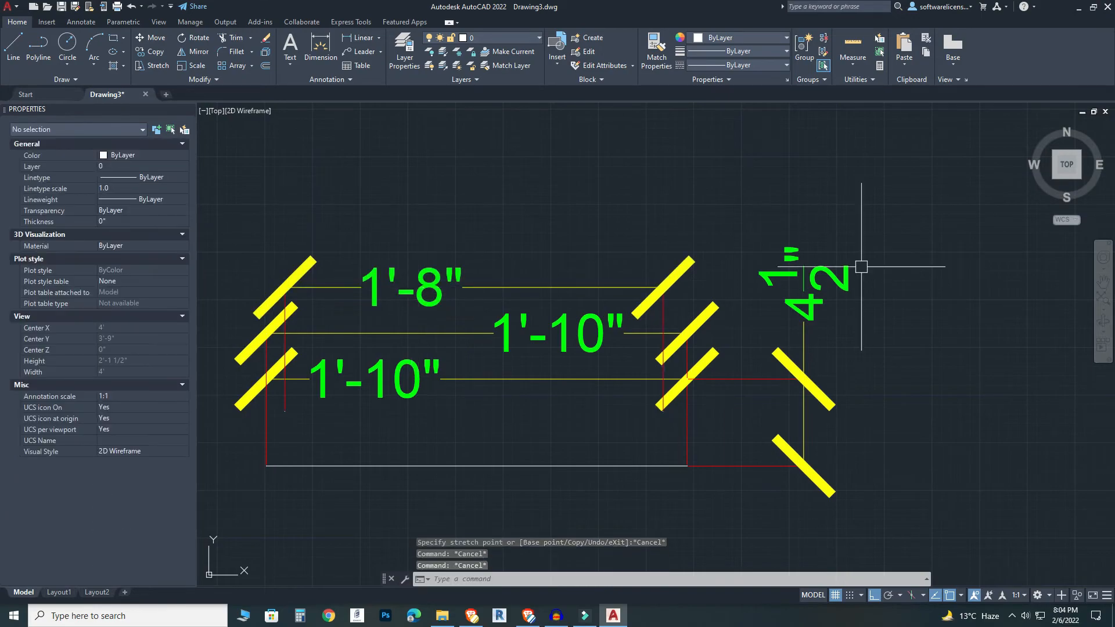
# Select the horizontal line together with all four dimensions.
pyautogui.click(911, 158)
pyautogui.click(261, 499)
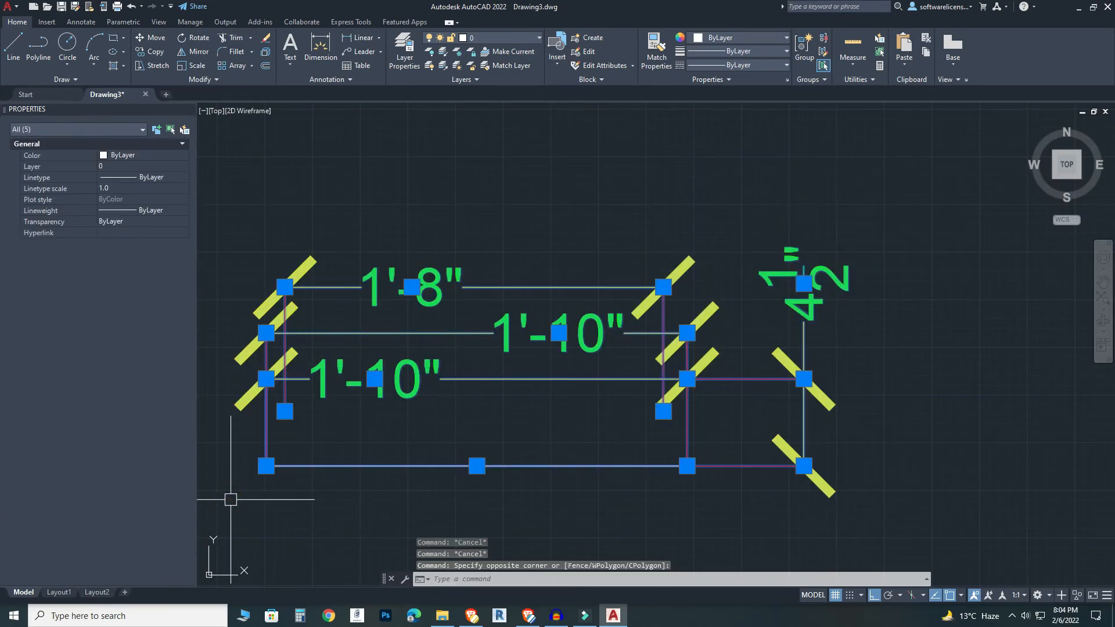